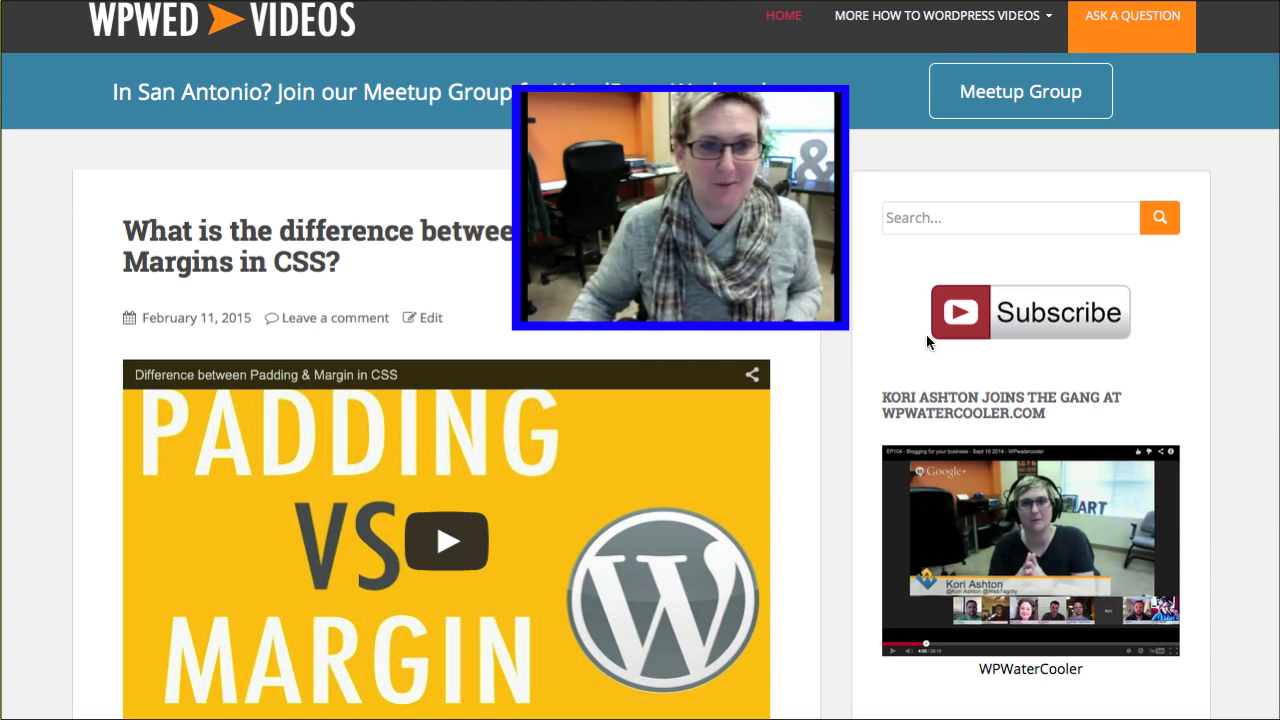
# Step: Browse the blog front page, then open the Customizer via Appearance > Background
pyautogui.moveTo(663, 245); pyautogui.dragTo(1051, 171)
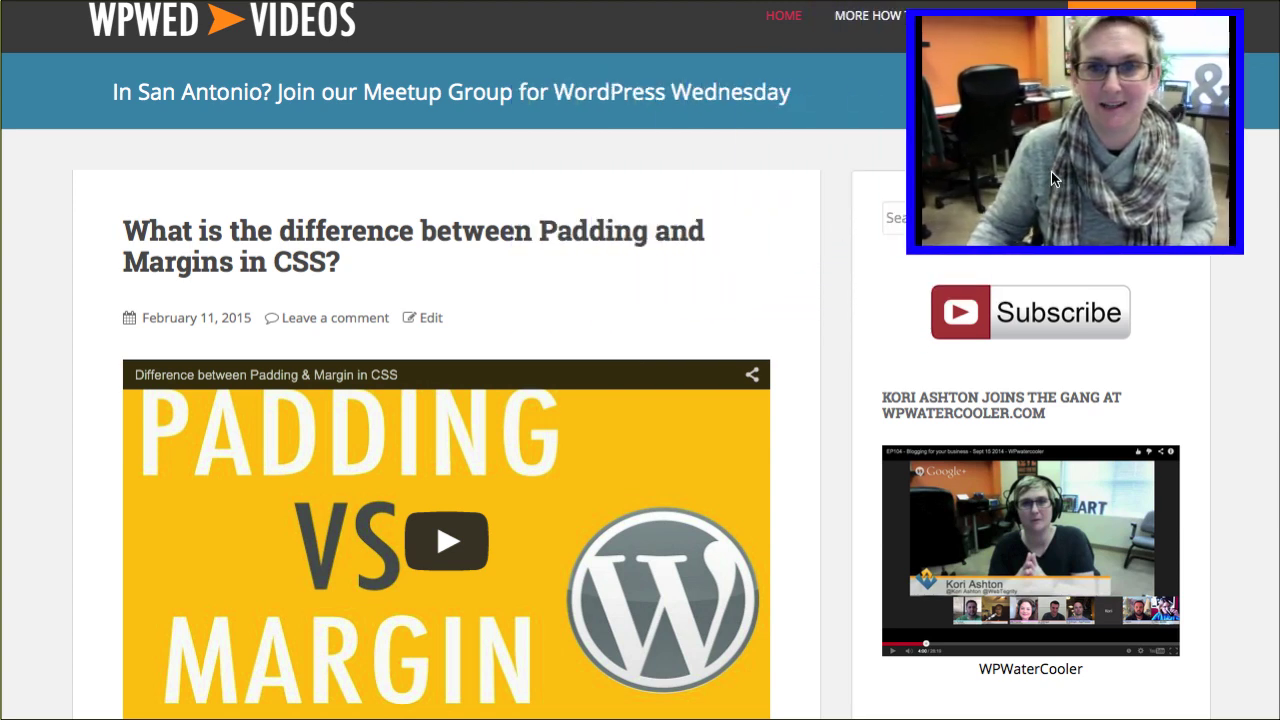
pyautogui.moveTo(915, 242); pyautogui.dragTo(923, 280)
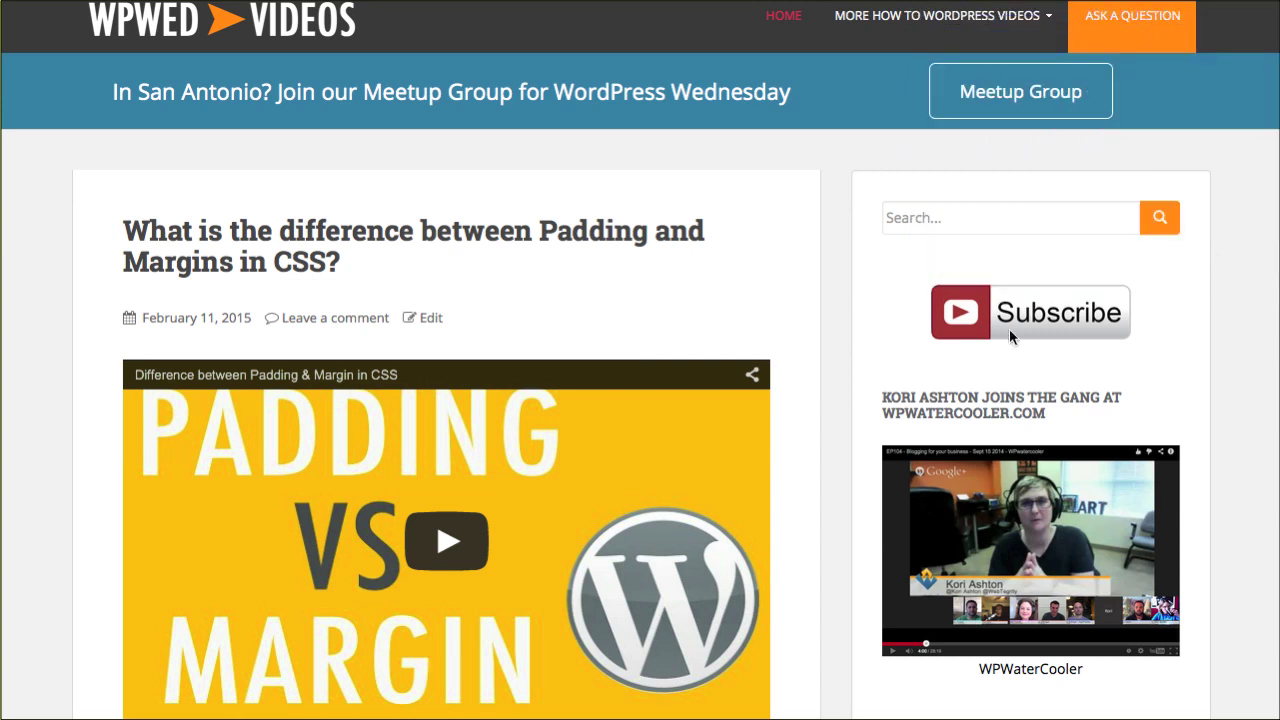
pyautogui.click(808, 236)
pyautogui.click(829, 220)
pyautogui.scroll(-13, 52, 160)
pyautogui.scroll(13, 29, 172)
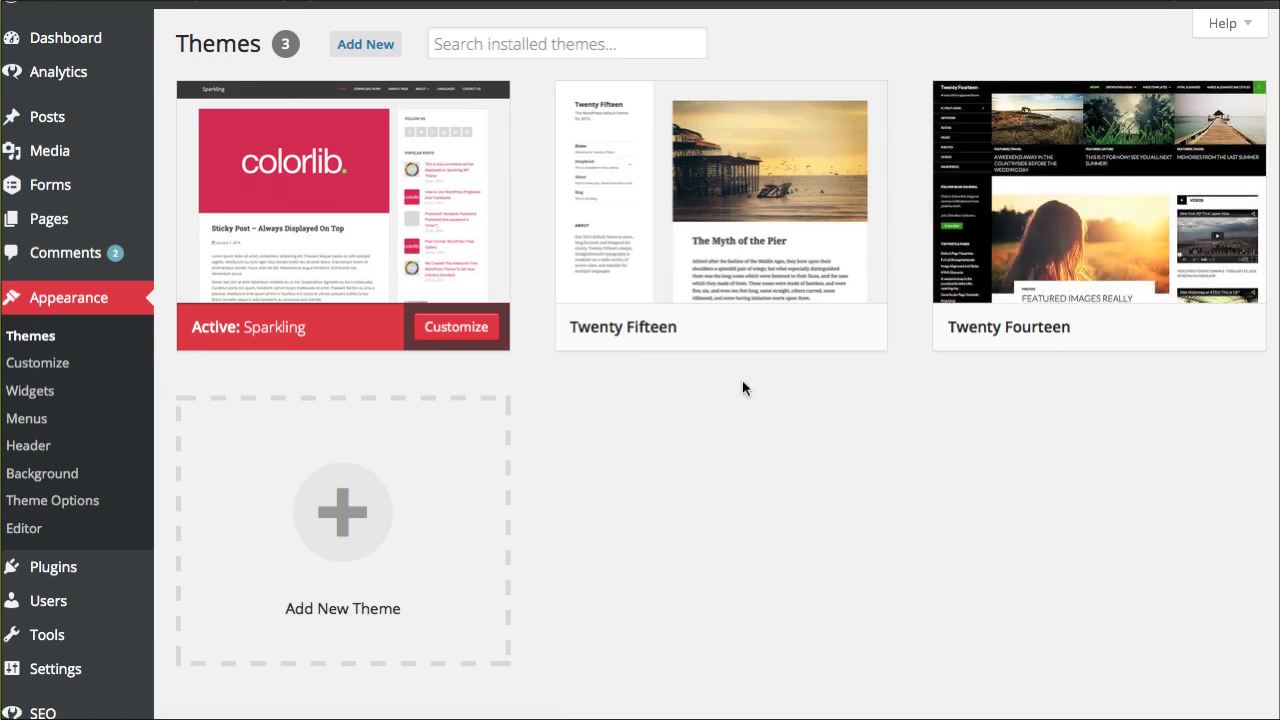
pyautogui.click(64, 480)
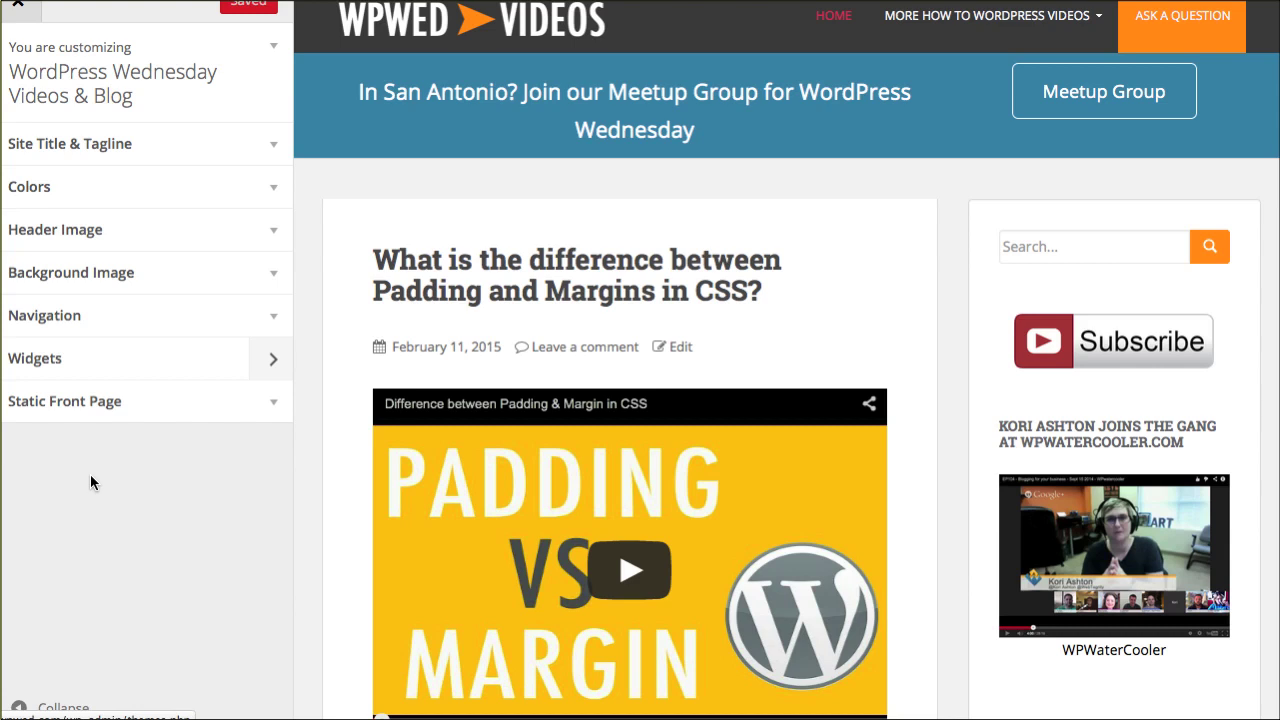
# Step: Set Code_Poetry_2560x1440_2.jpg from the Media Library as the background image
pyautogui.click(71, 272)
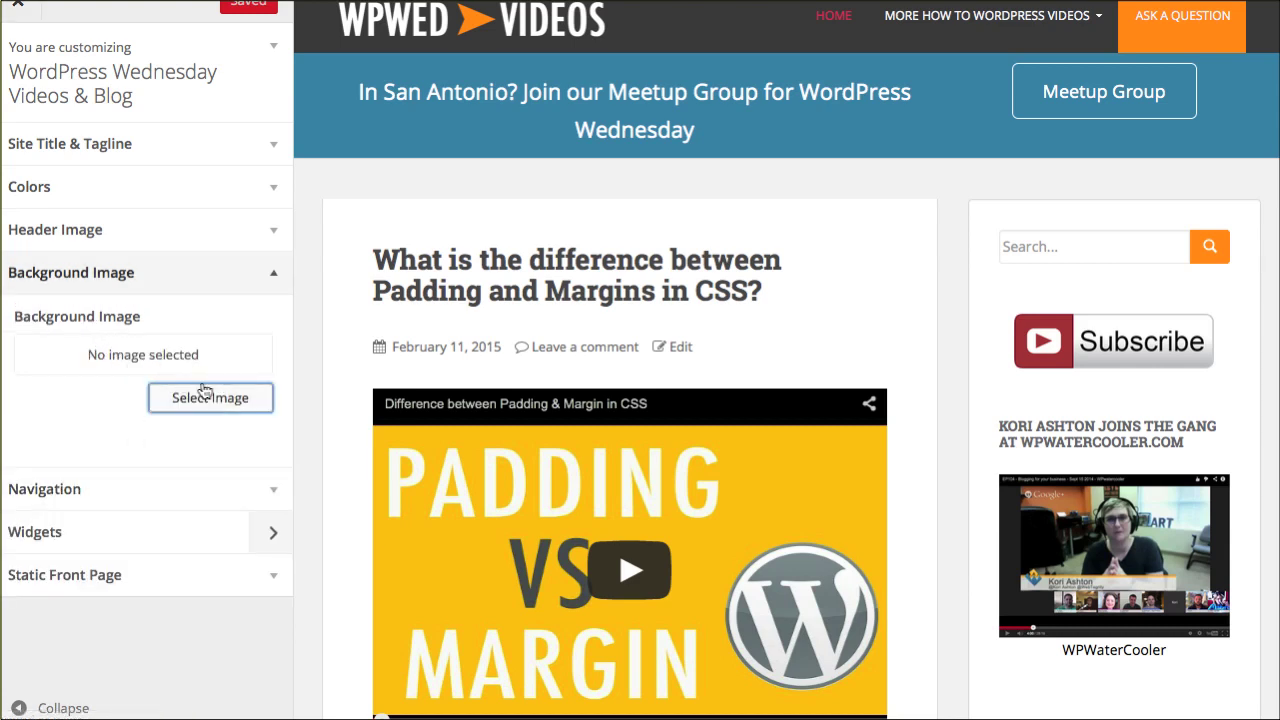
pyautogui.click(179, 395)
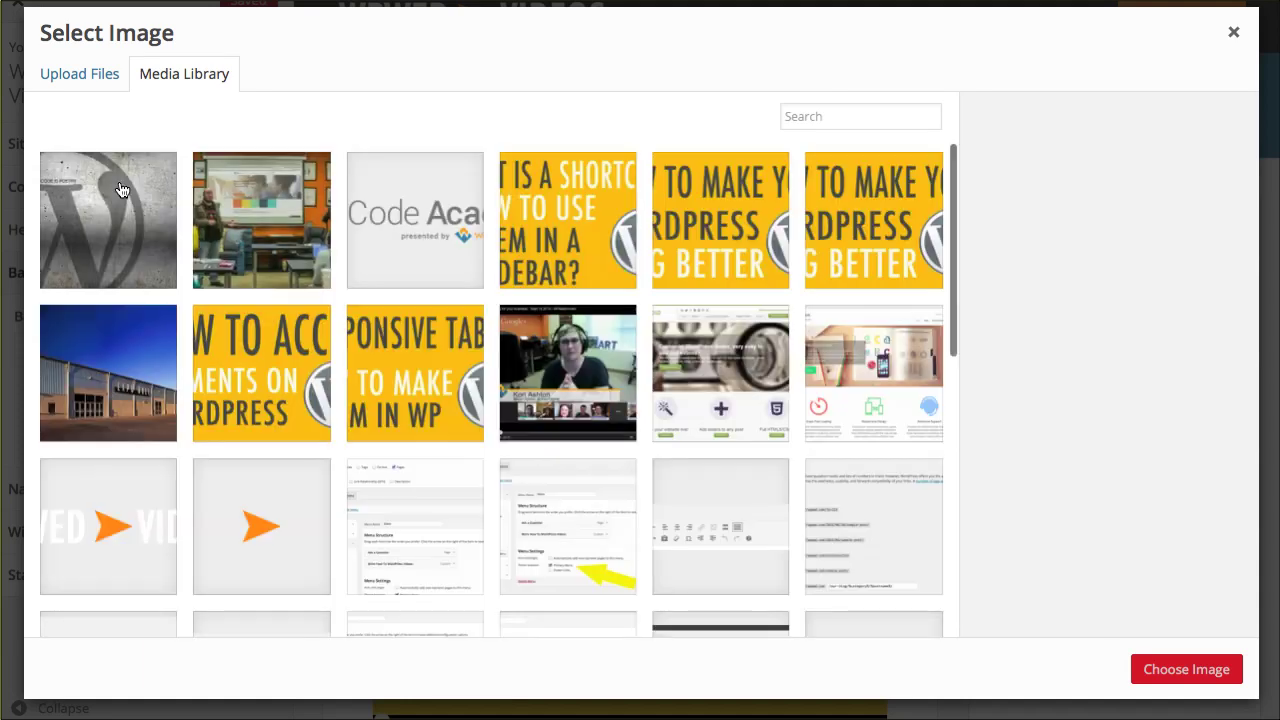
pyautogui.click(120, 190)
pyautogui.click(1165, 665)
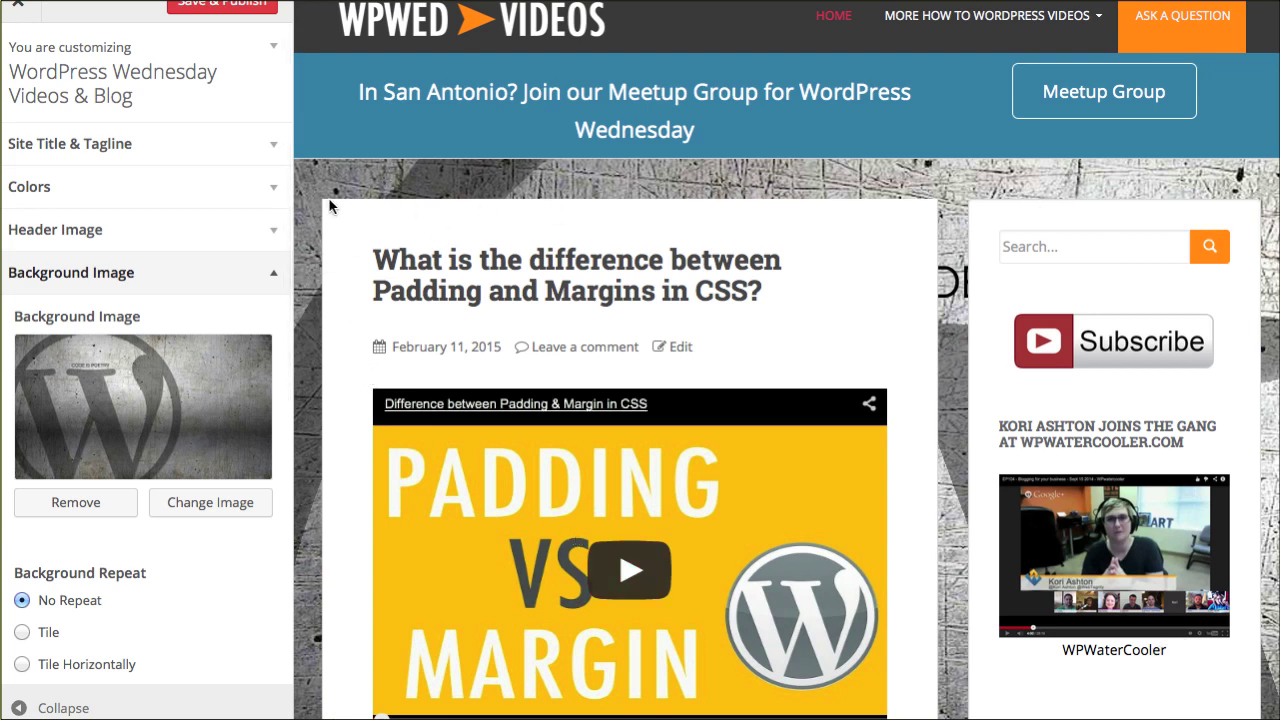
# Step: Try the Tile background repeat, then switch back to No Repeat
pyautogui.scroll(-1, 101, 600)
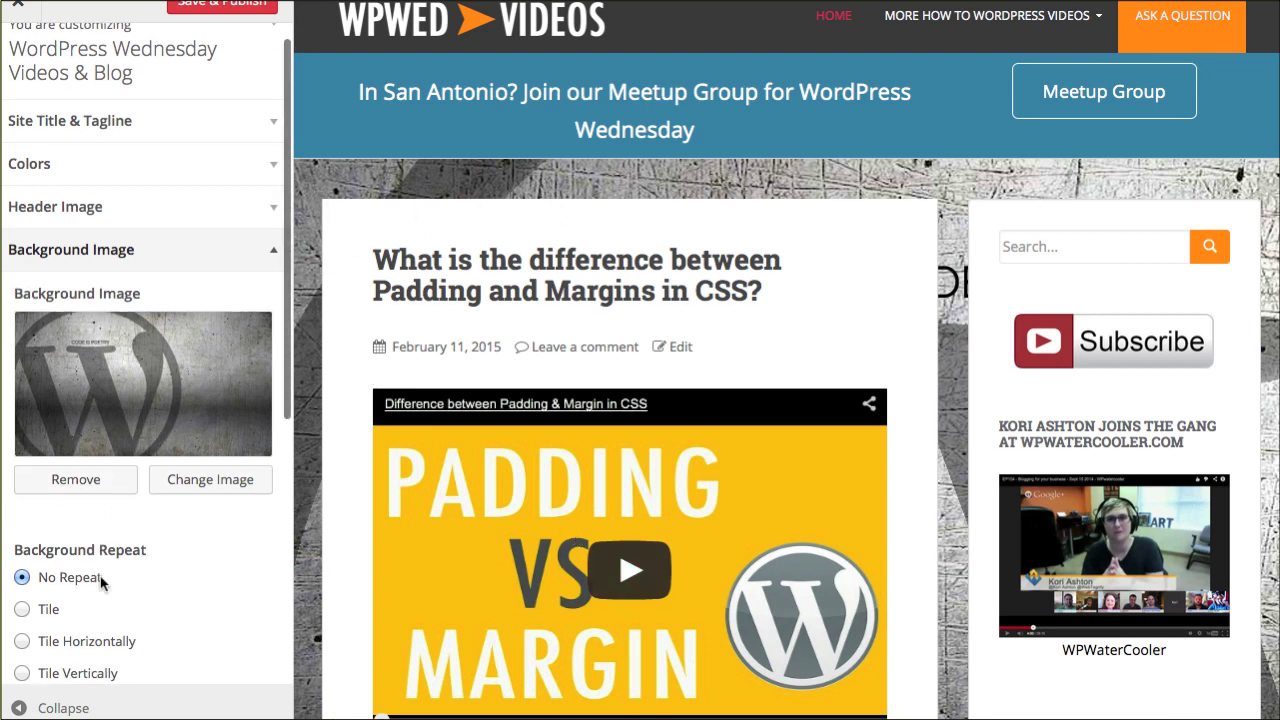
pyautogui.scroll(-2, 101, 582)
pyautogui.scroll(-4, 171, 509)
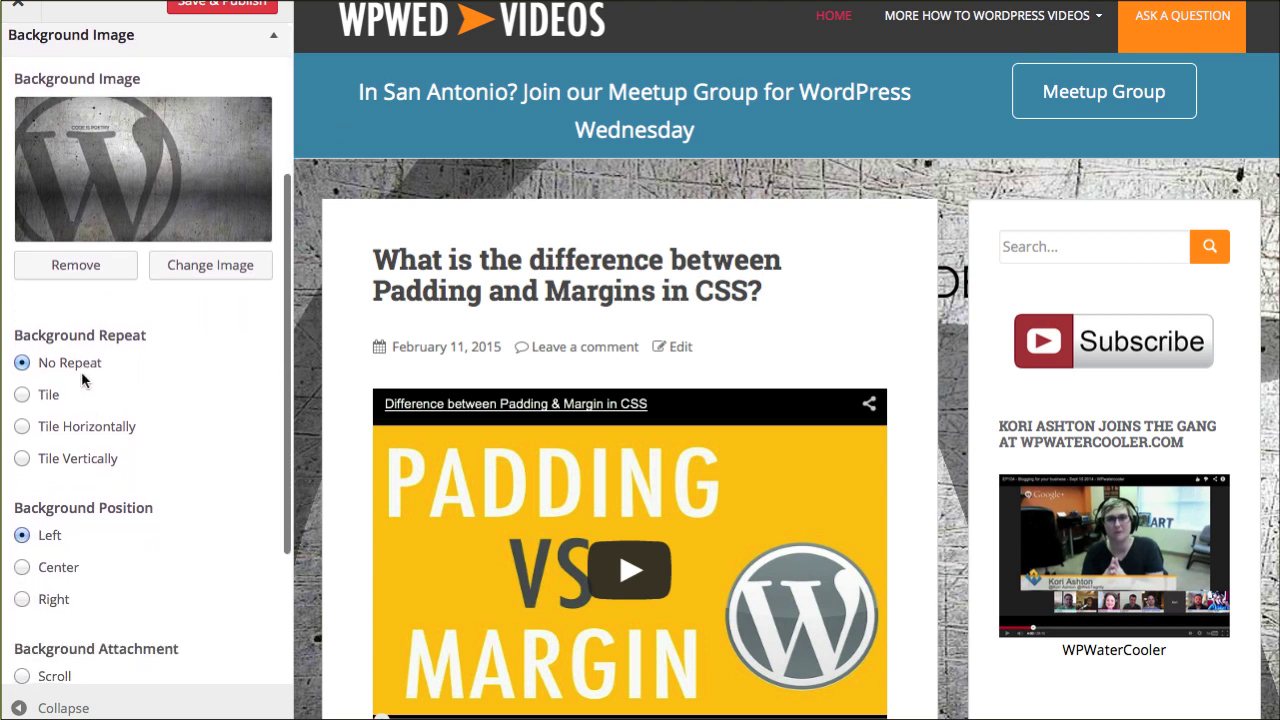
pyautogui.scroll(-1, 40, 316)
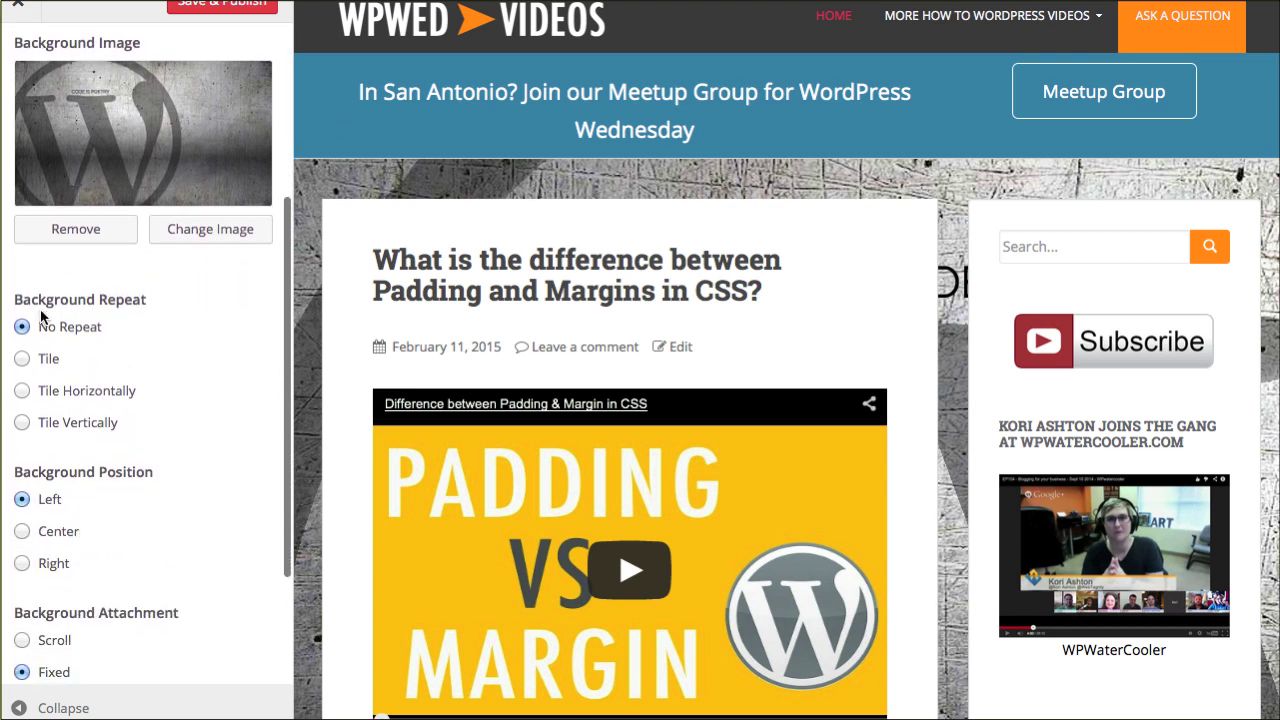
pyautogui.click(24, 360)
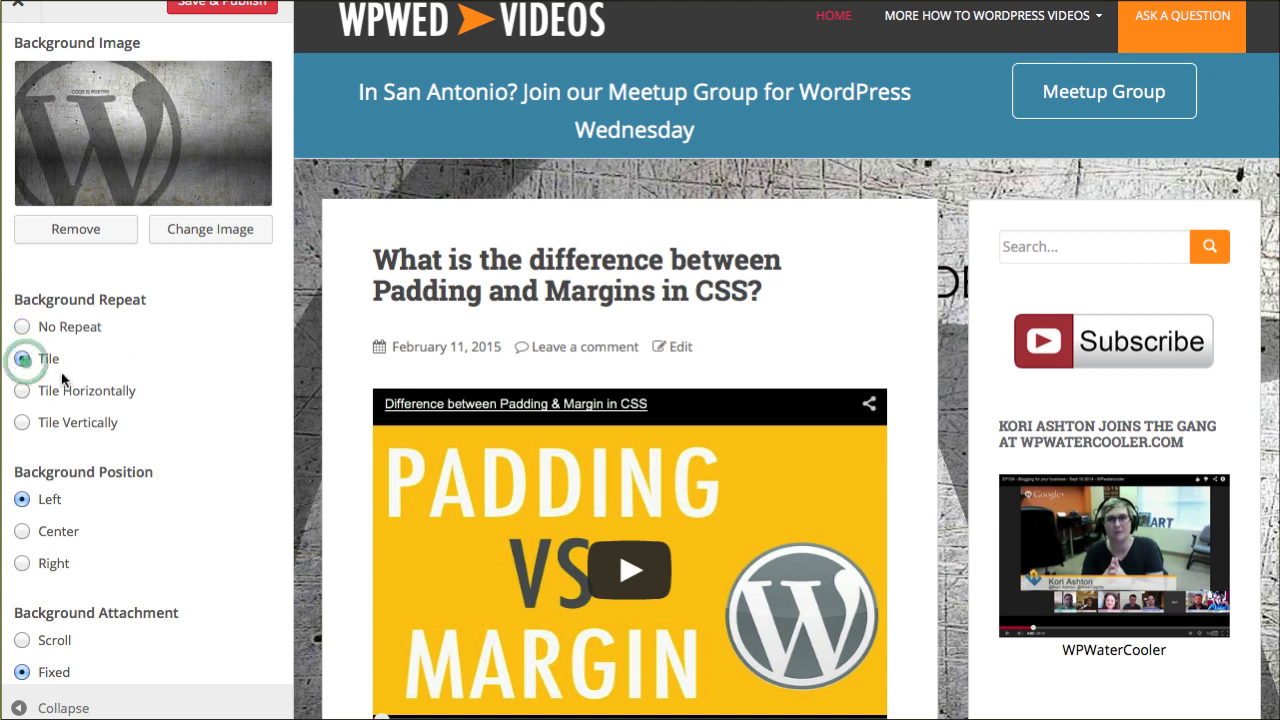
pyautogui.click(22, 327)
# Step: Try Center position, return to Left, and Save & Publish with Fixed attachment
pyautogui.scroll(-3, 150, 396)
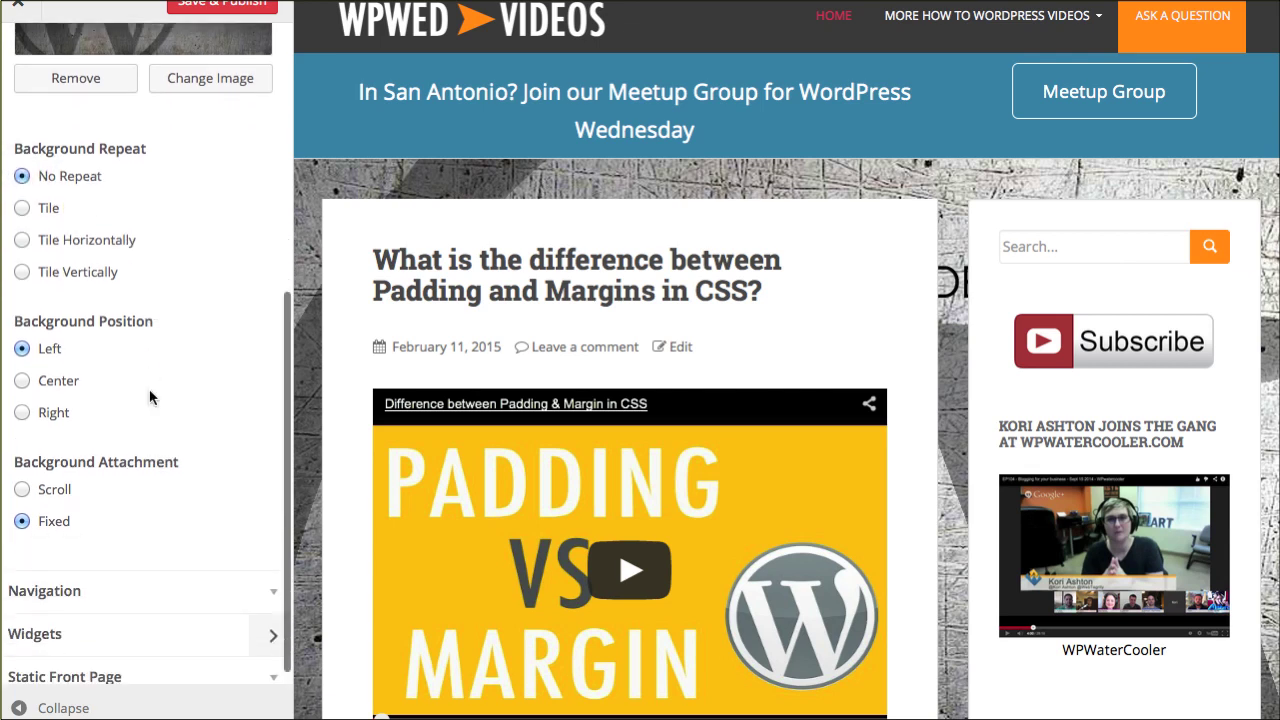
pyautogui.click(22, 366)
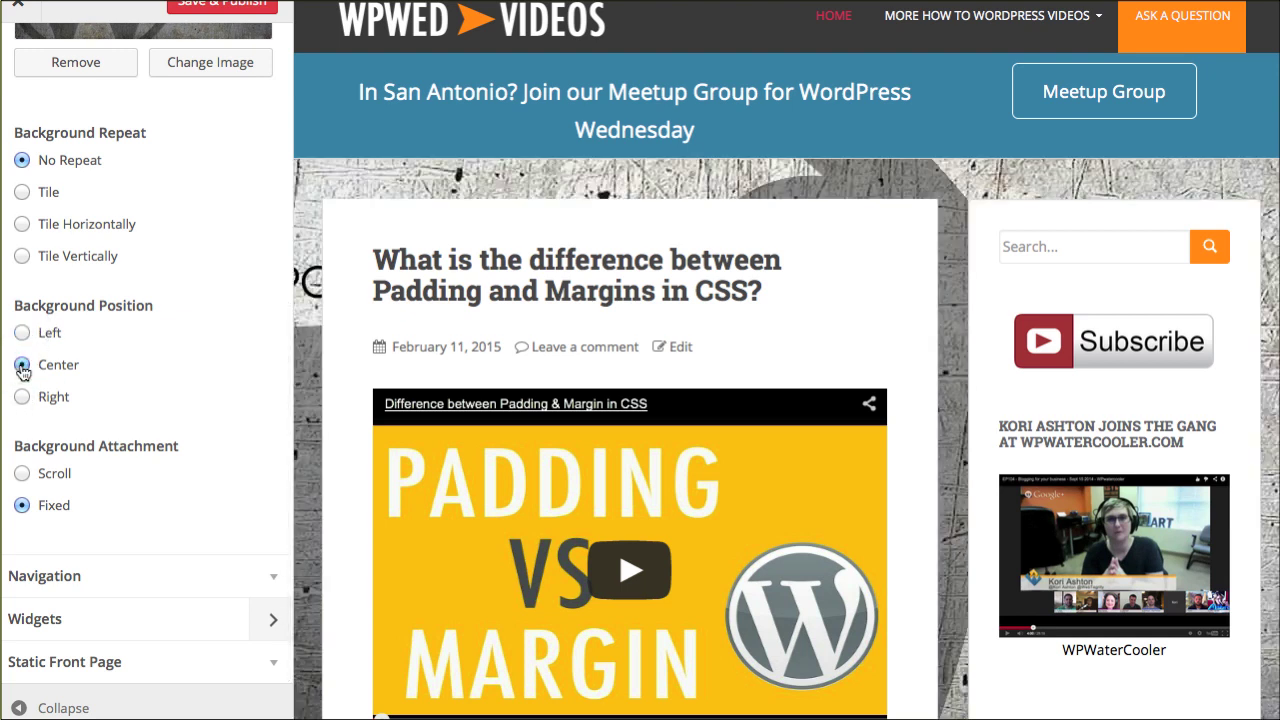
pyautogui.click(22, 333)
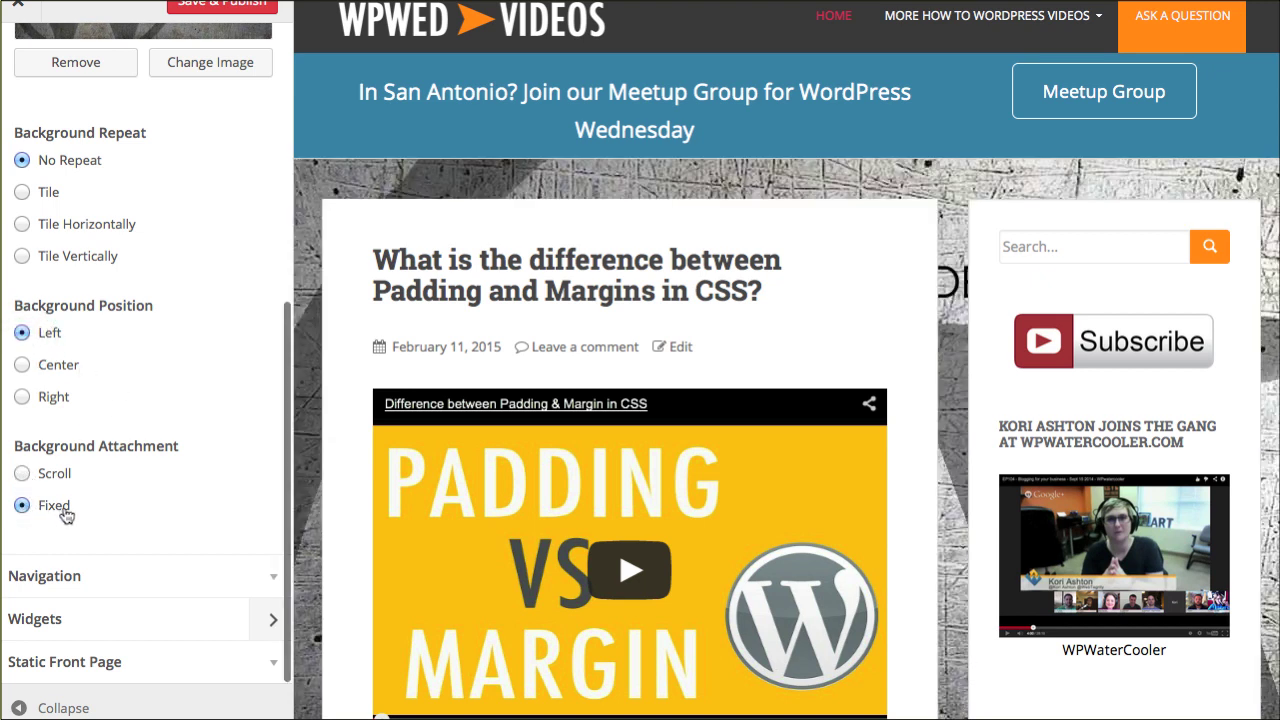
pyautogui.click(222, 3)
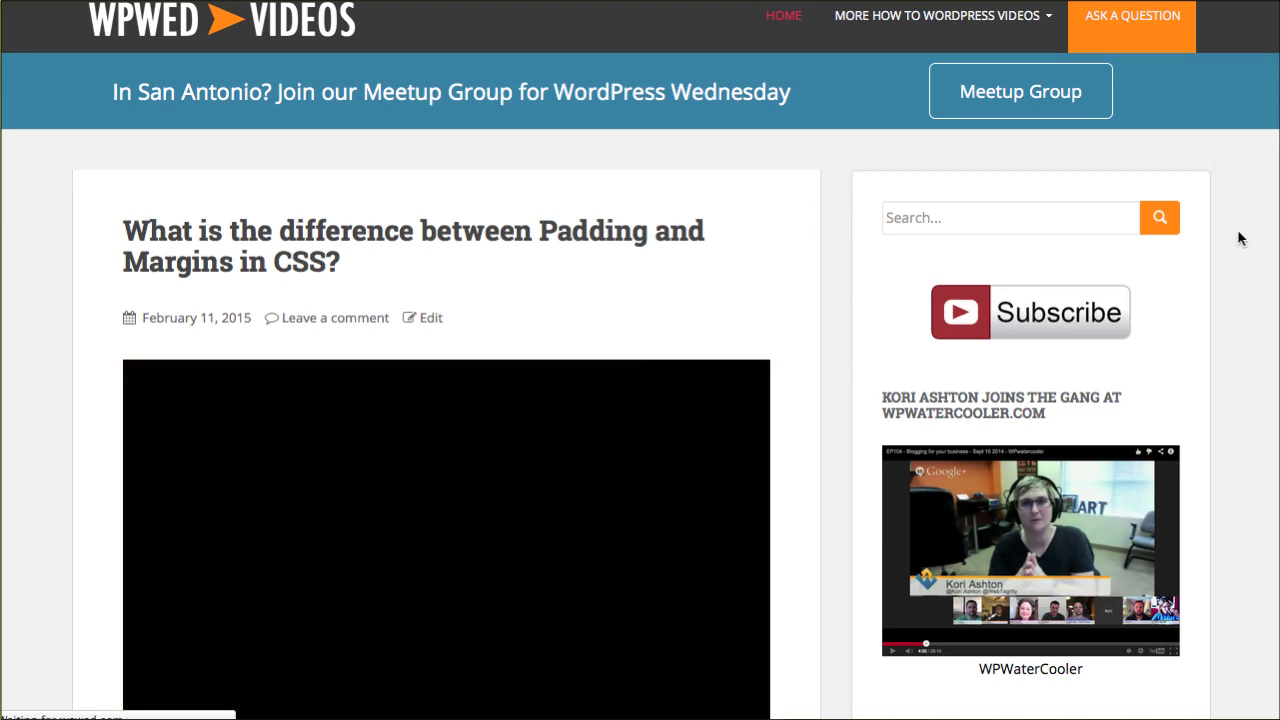
# Step: Scroll down and back up the live front page to check the fixed background
pyautogui.scroll(-7, 44, 210)
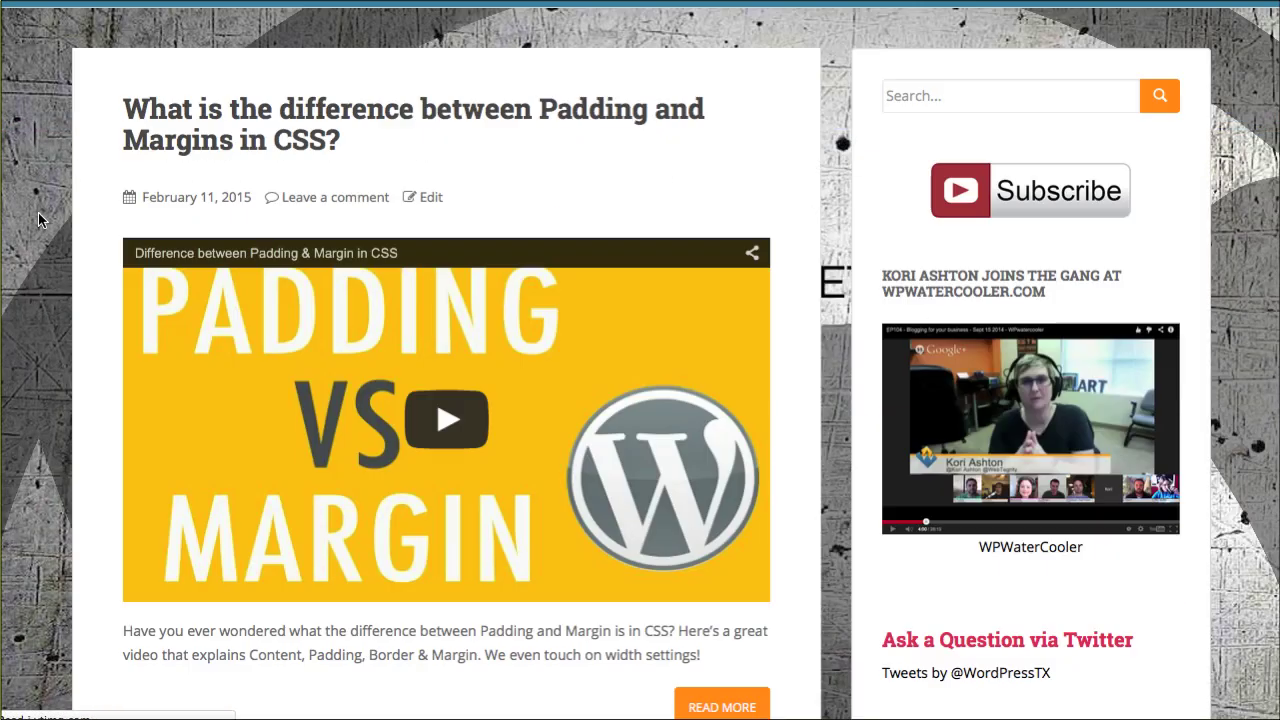
pyautogui.scroll(-9, 40, 220)
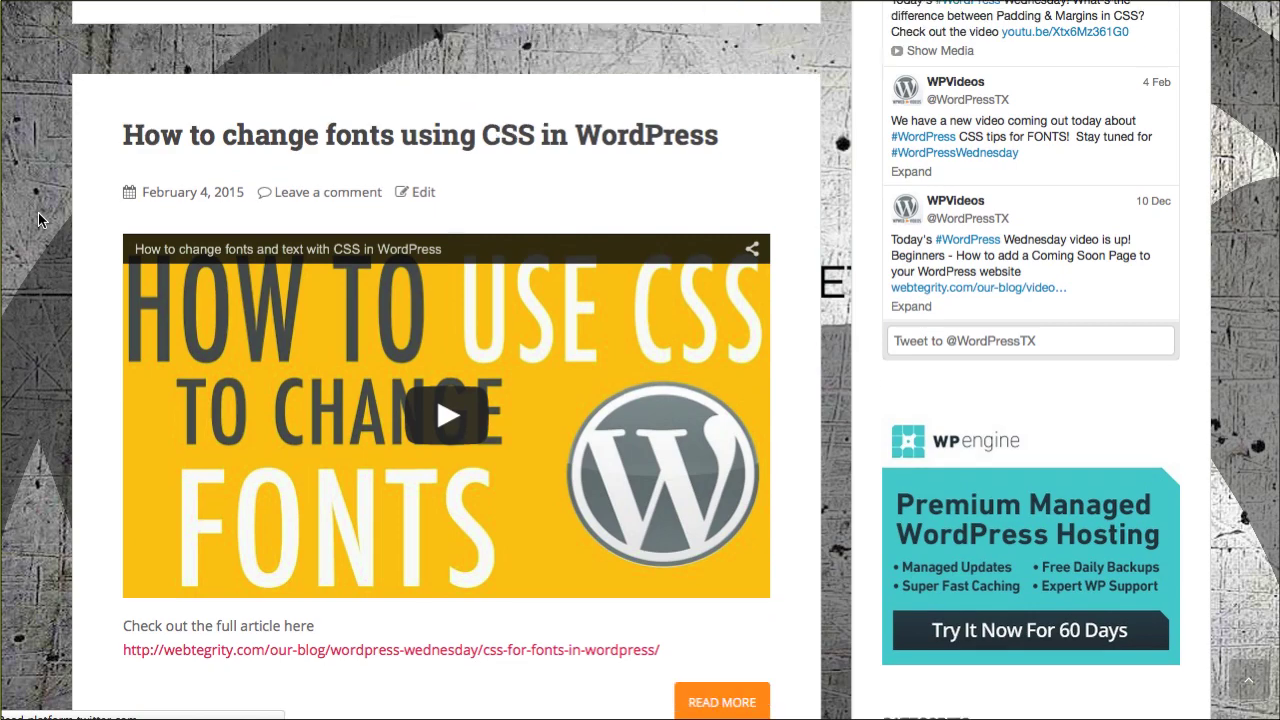
pyautogui.scroll(-6, 40, 220)
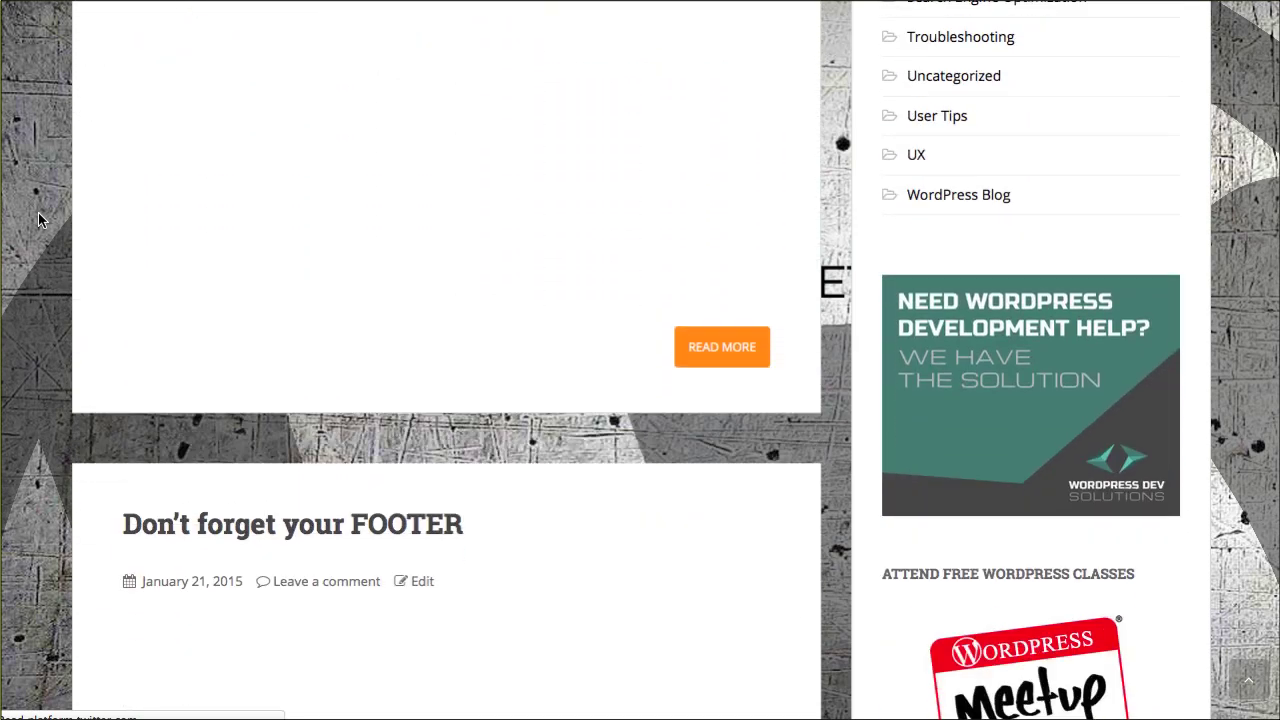
pyautogui.scroll(-10, 40, 220)
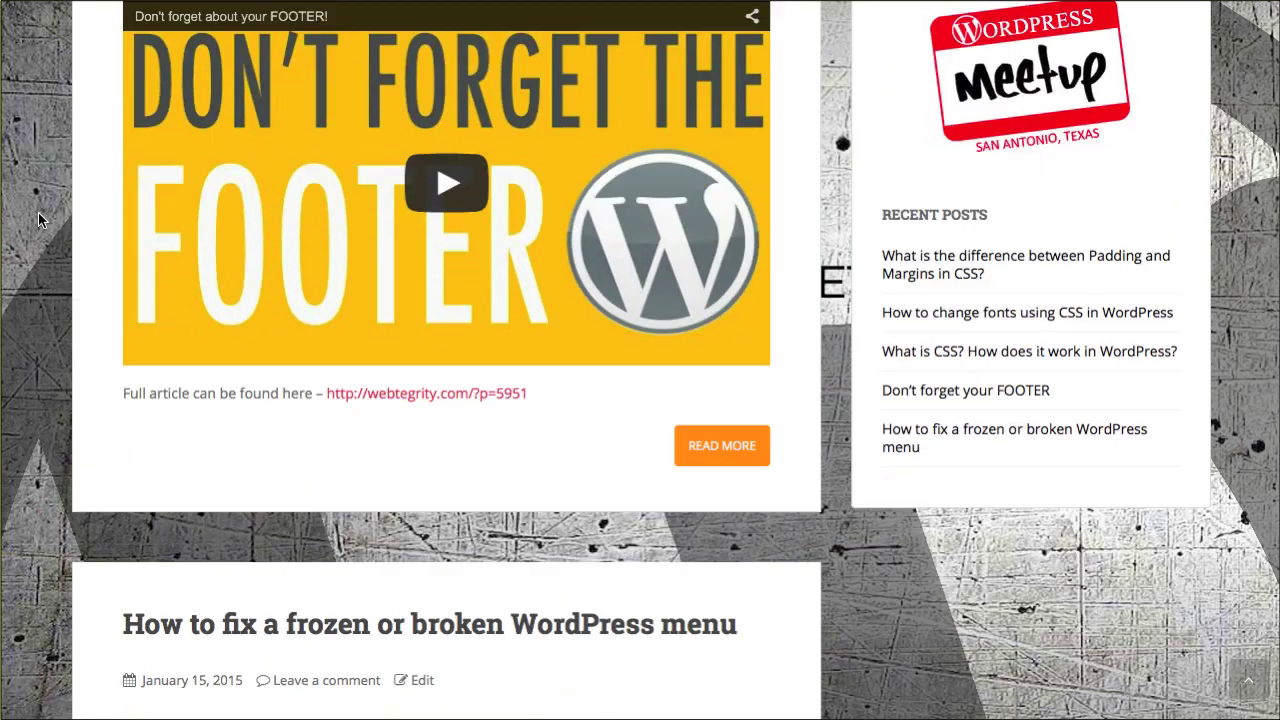
pyautogui.scroll(20, 40, 220)
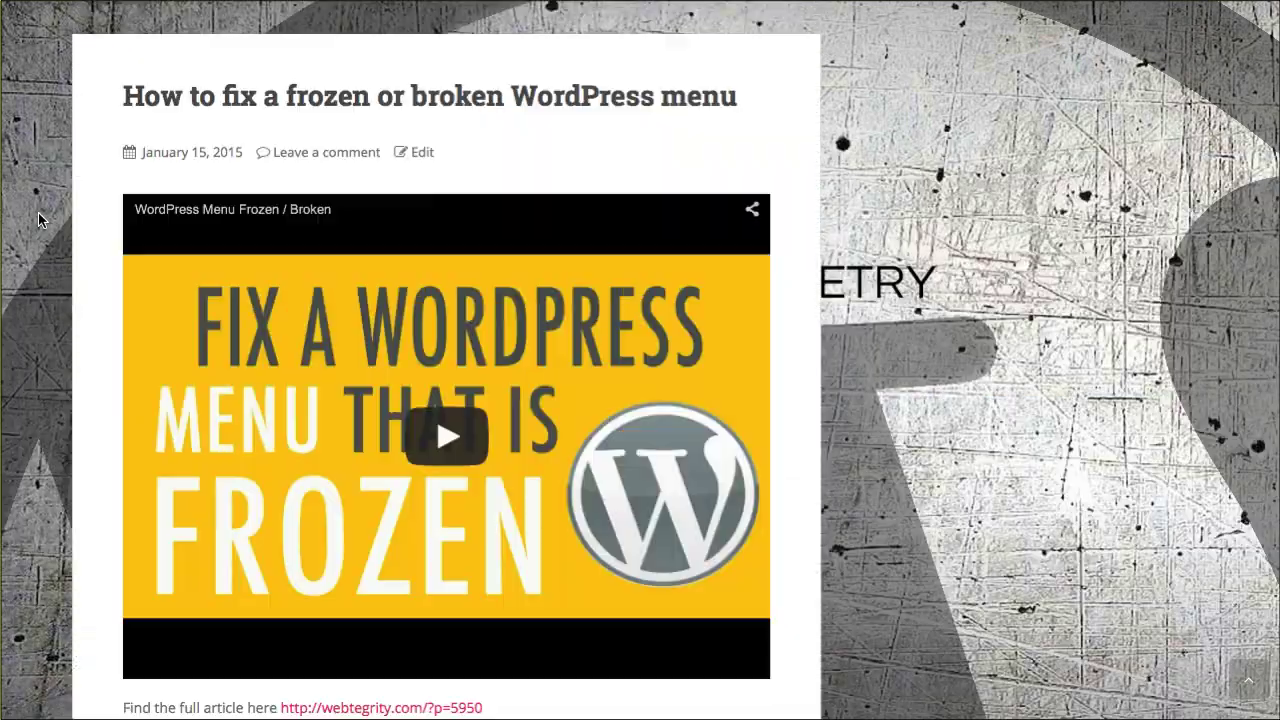
pyautogui.scroll(1, 40, 220)
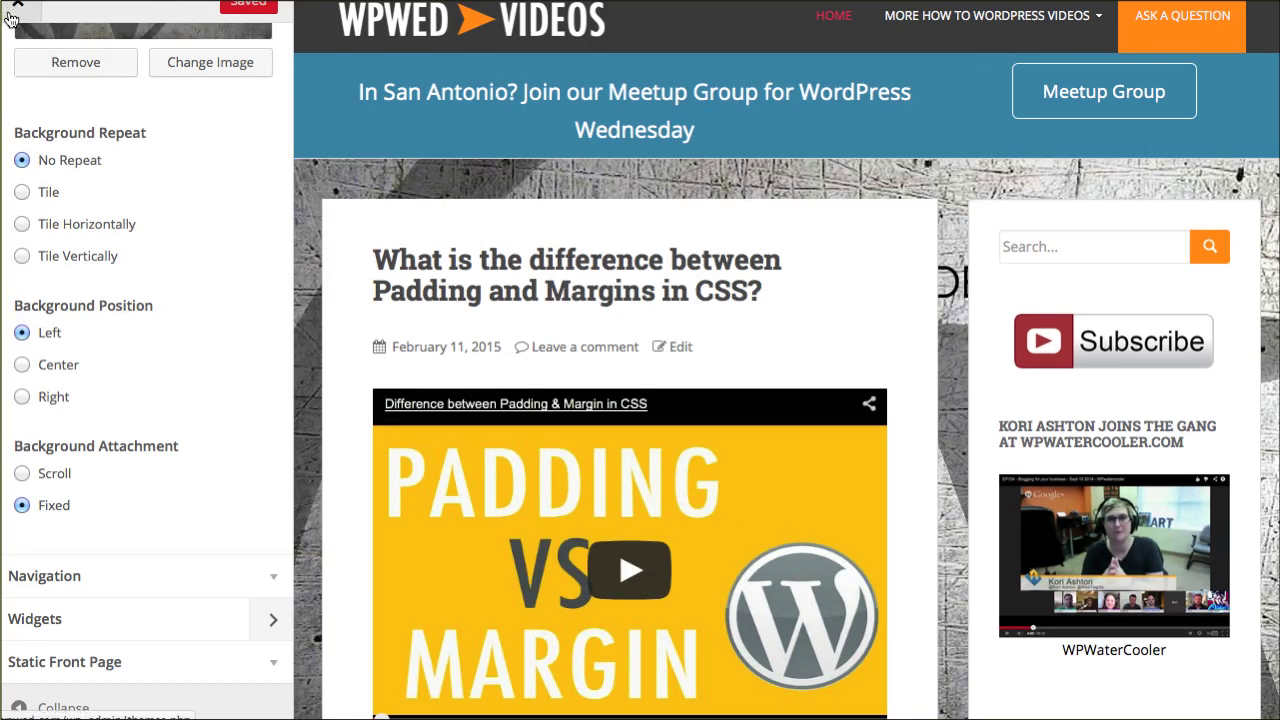
# Step: Remove the background image, publish the change, and close the Customizer
pyautogui.click(100, 60)
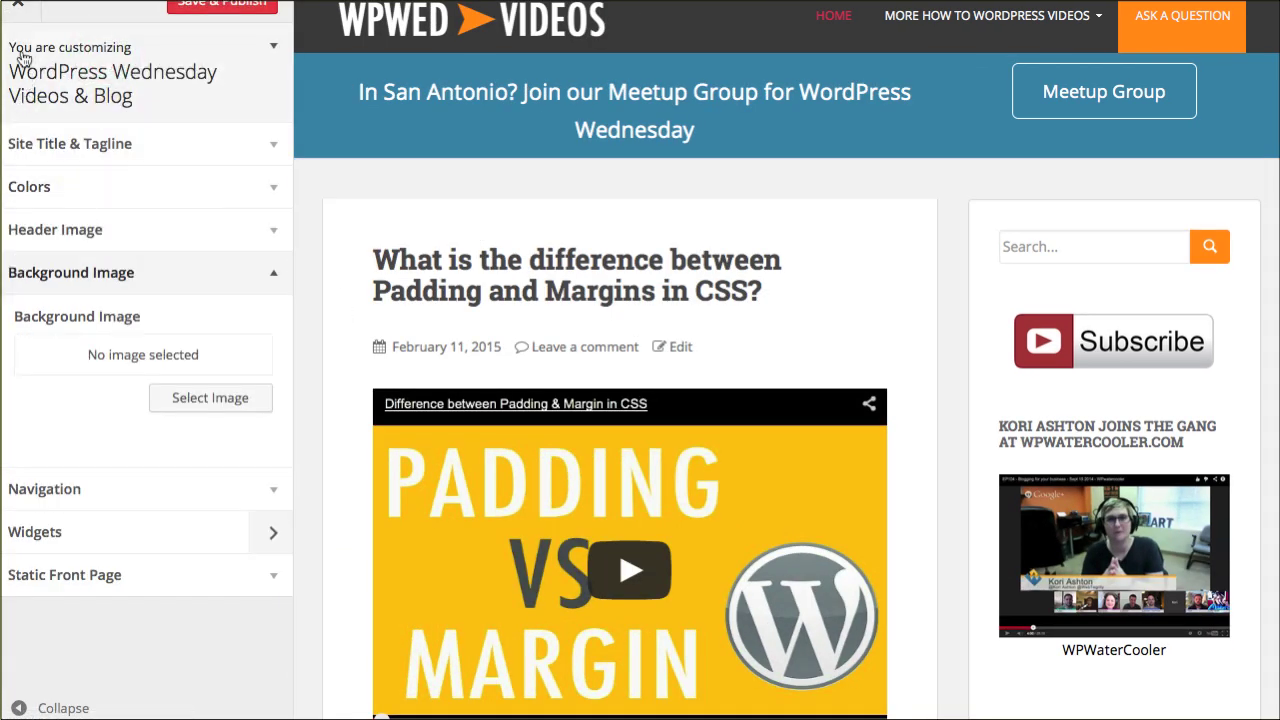
pyautogui.click(230, 10)
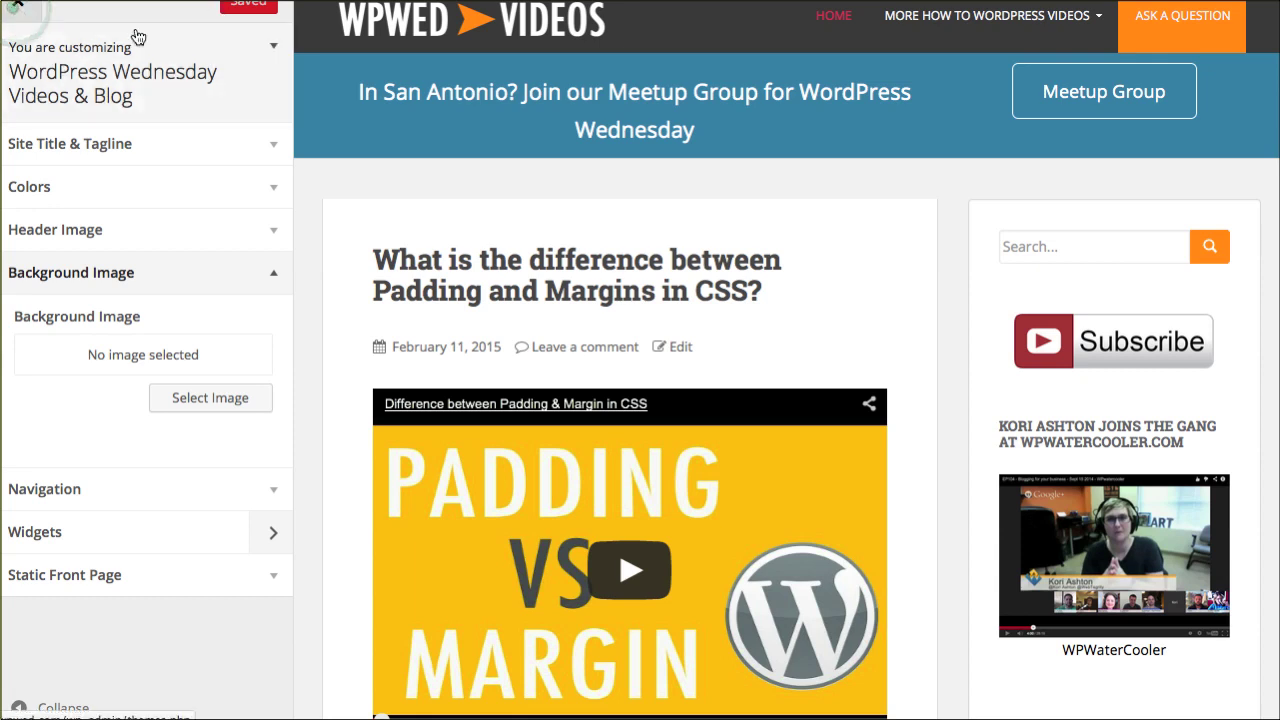
pyautogui.click(18, 5)
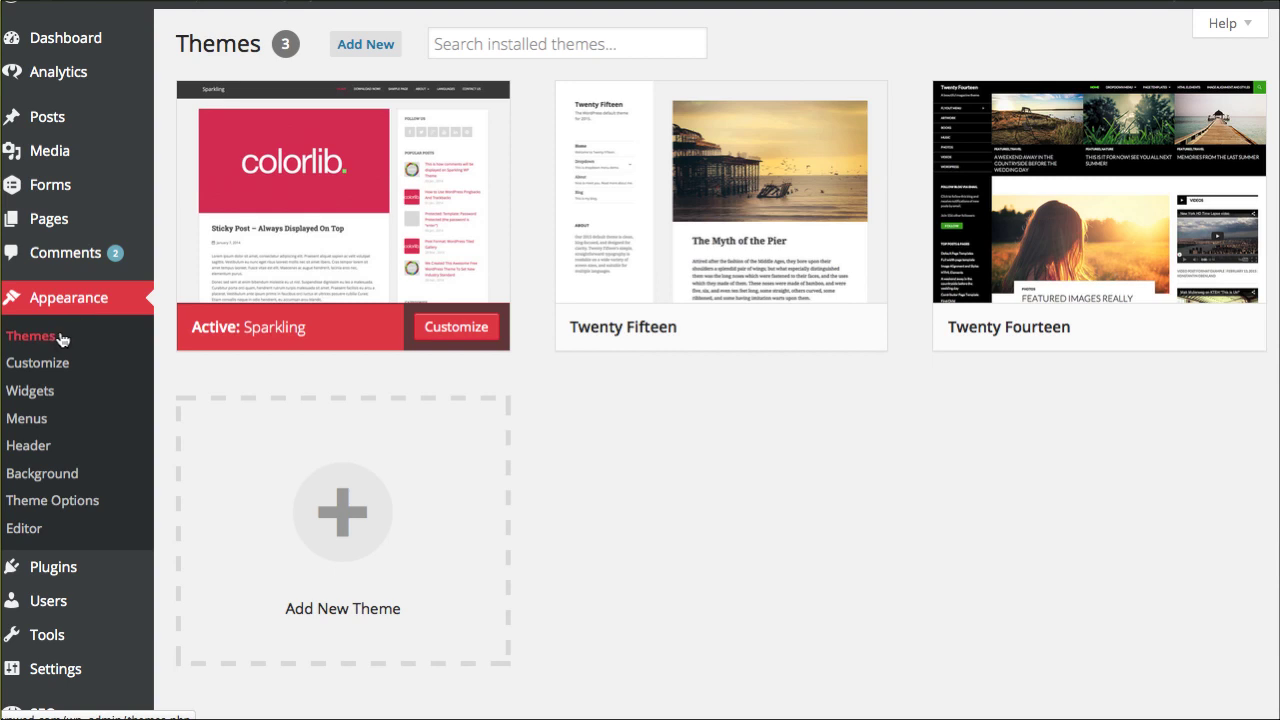
# Step: Open Sparkling's style.css in the theme editor and scroll through its styles
pyautogui.click(33, 529)
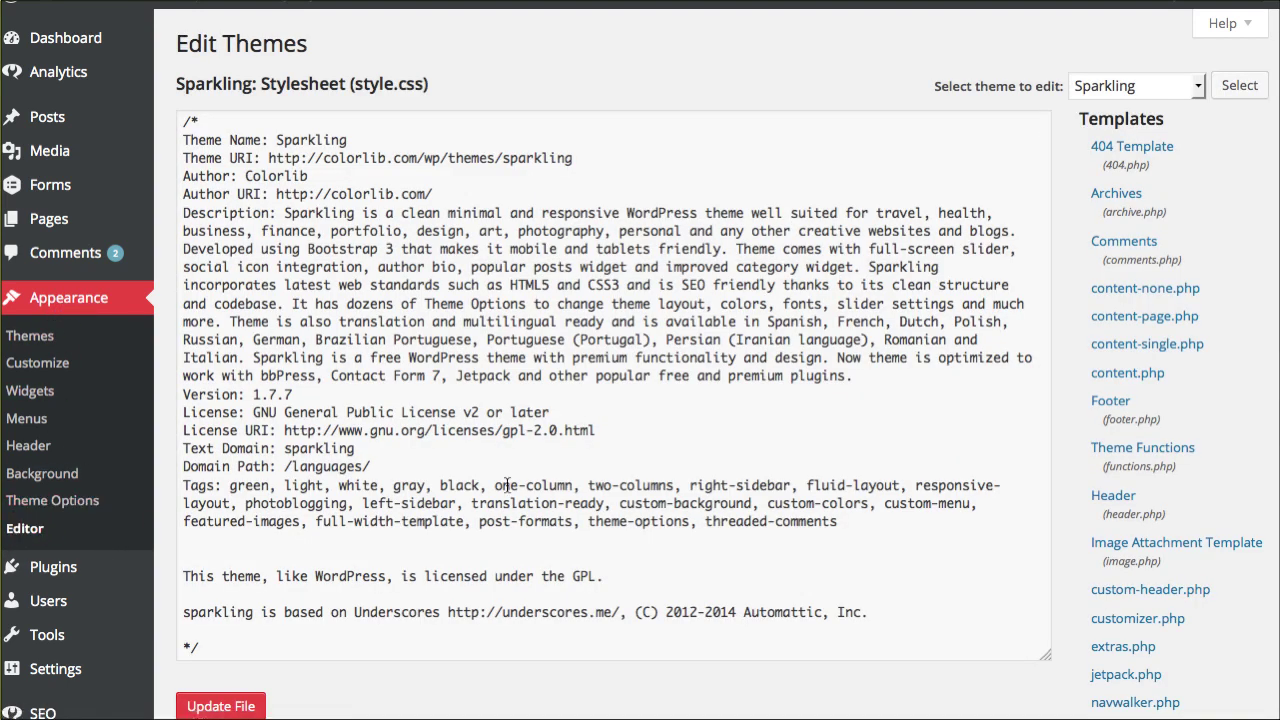
pyautogui.click(503, 395)
pyautogui.scroll(-10, 430, 340)
pyautogui.scroll(-15, 430, 340)
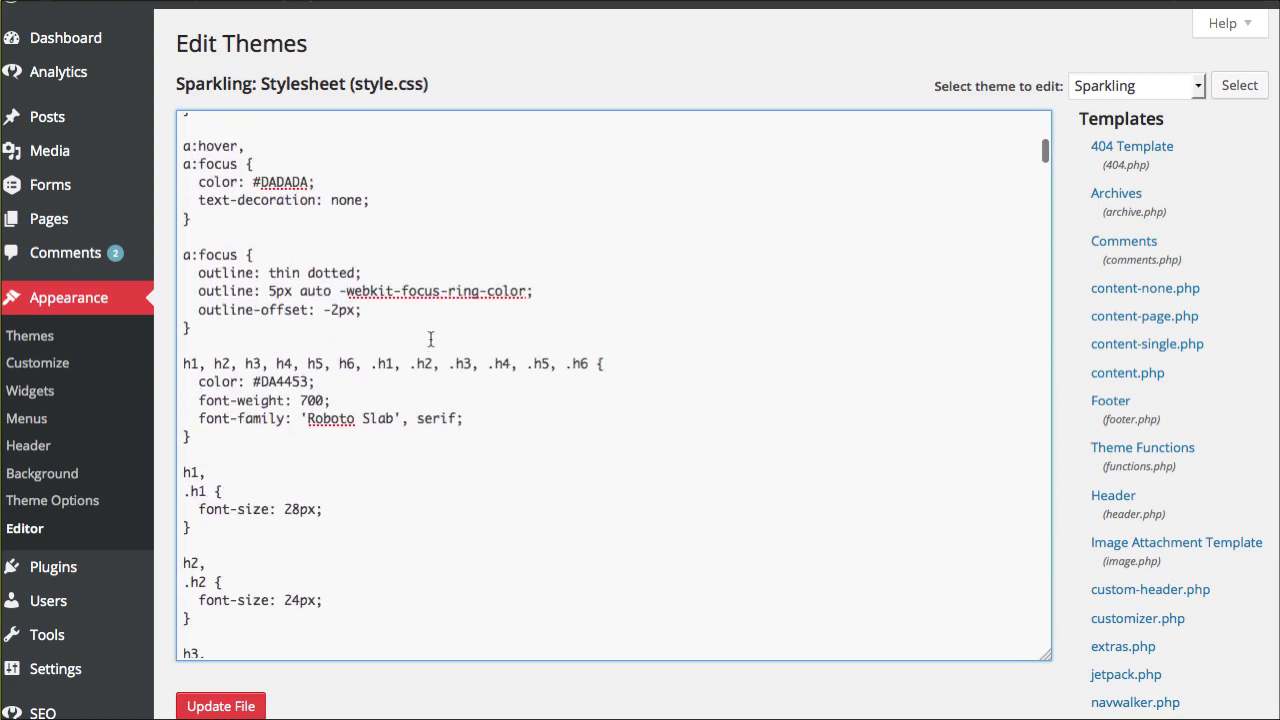
pyautogui.scroll(-6, 430, 340)
pyautogui.scroll(20, 430, 340)
pyautogui.scroll(10, 430, 340)
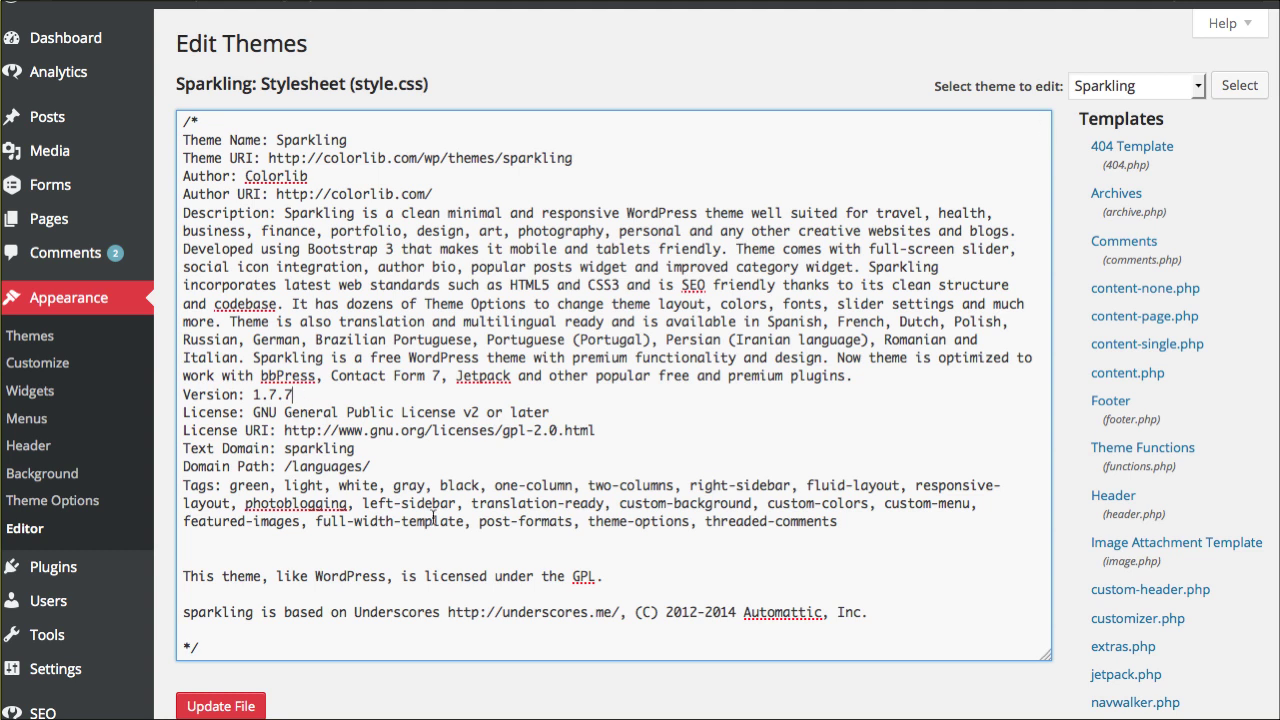
pyautogui.scroll(-15, 399, 472)
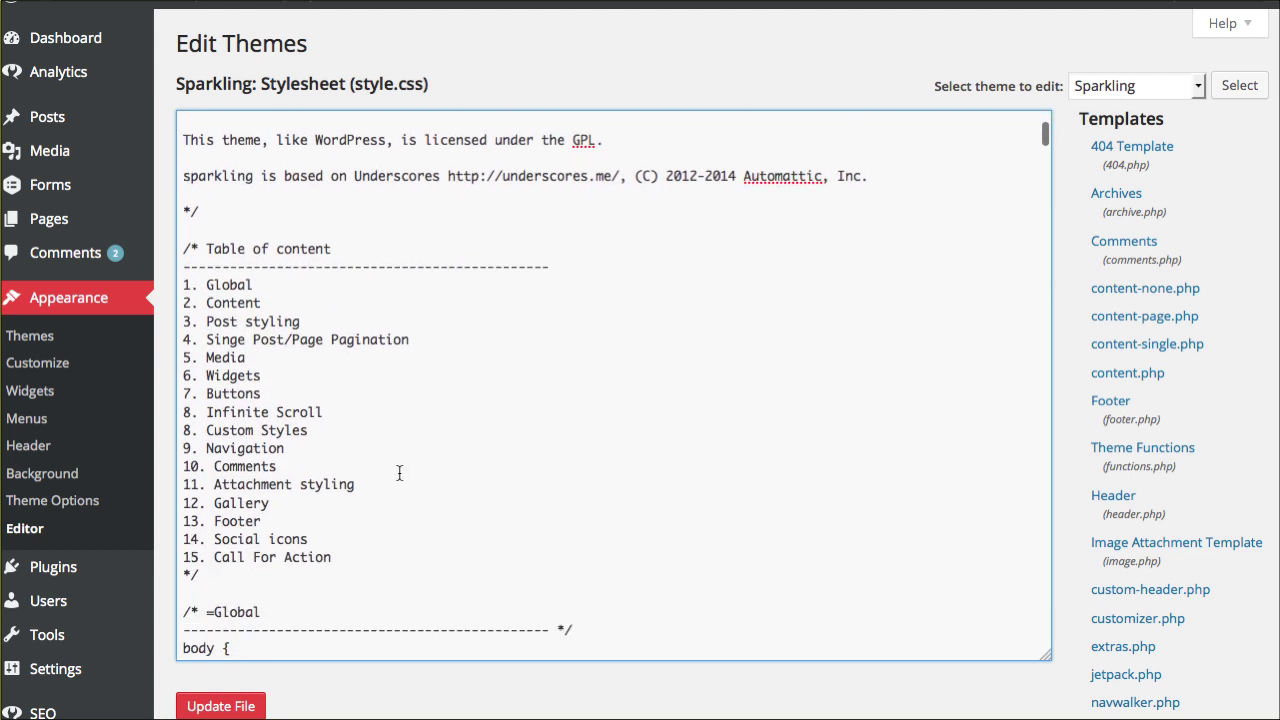
pyautogui.scroll(-12, 399, 472)
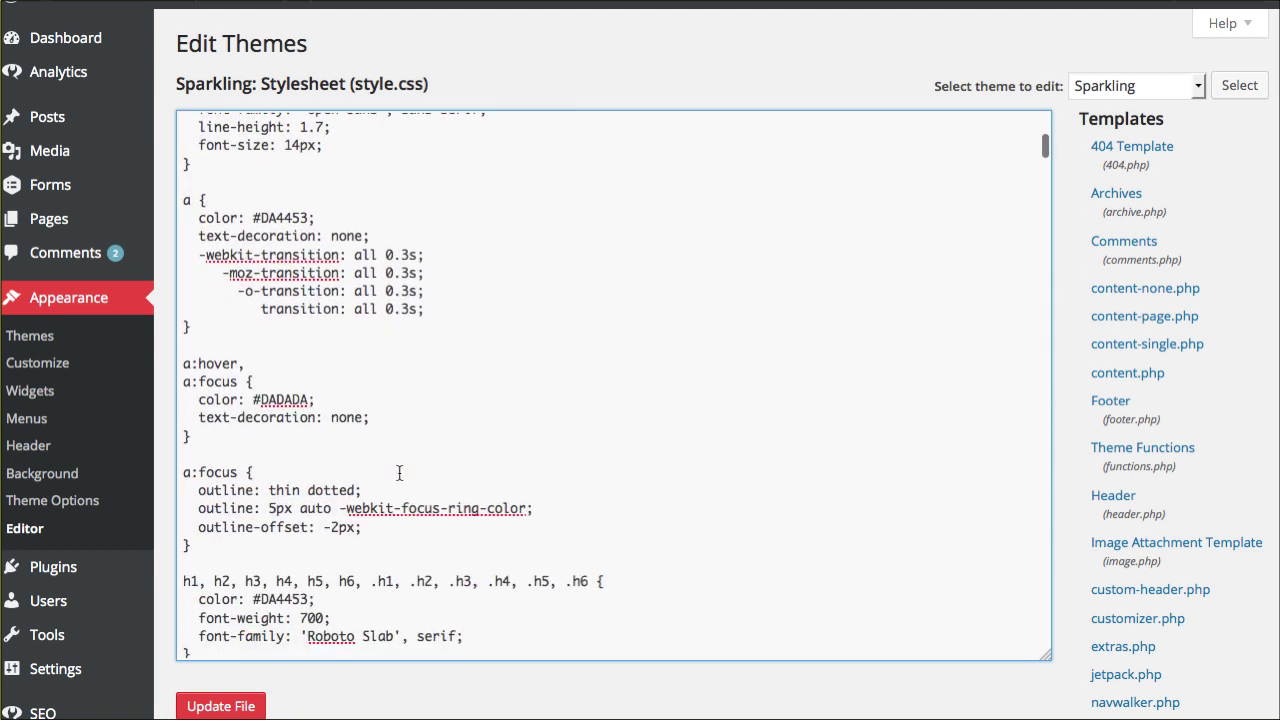
pyautogui.scroll(20, 399, 472)
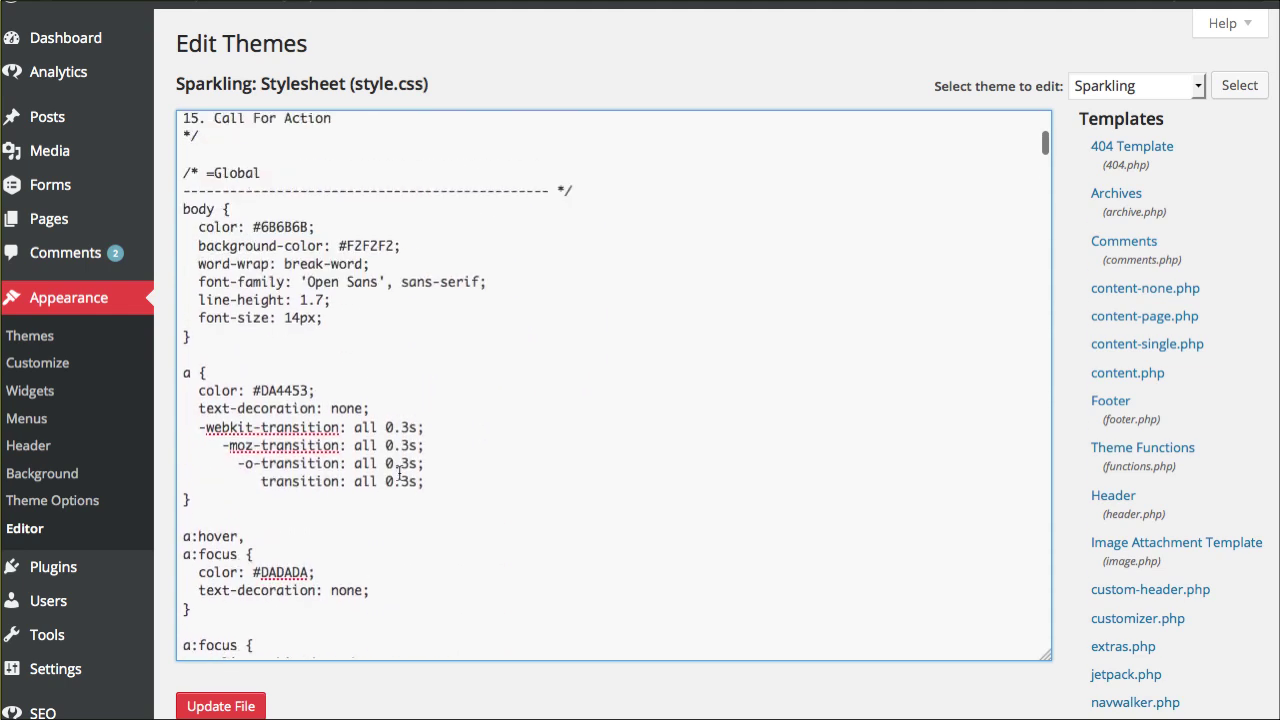
# Step: Open Sparkling Theme Options on the Other tab and focus the Custom CSS box
pyautogui.click(84, 508)
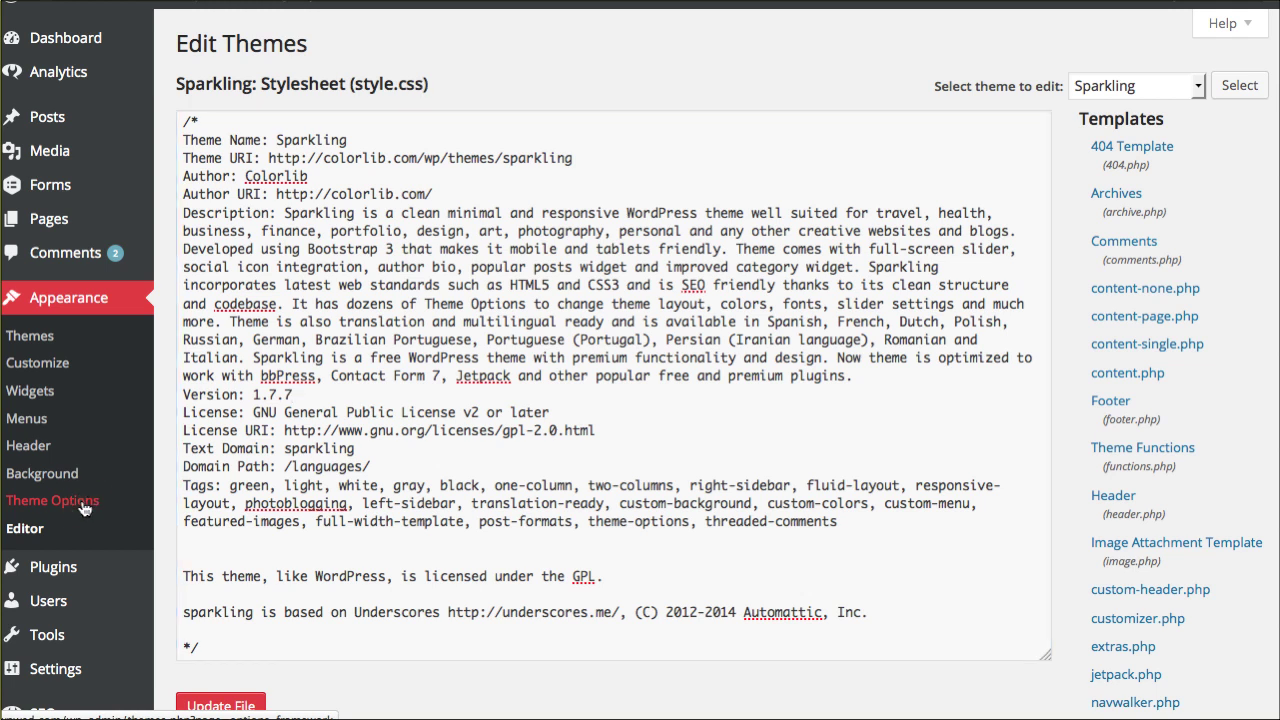
pyautogui.click(84, 509)
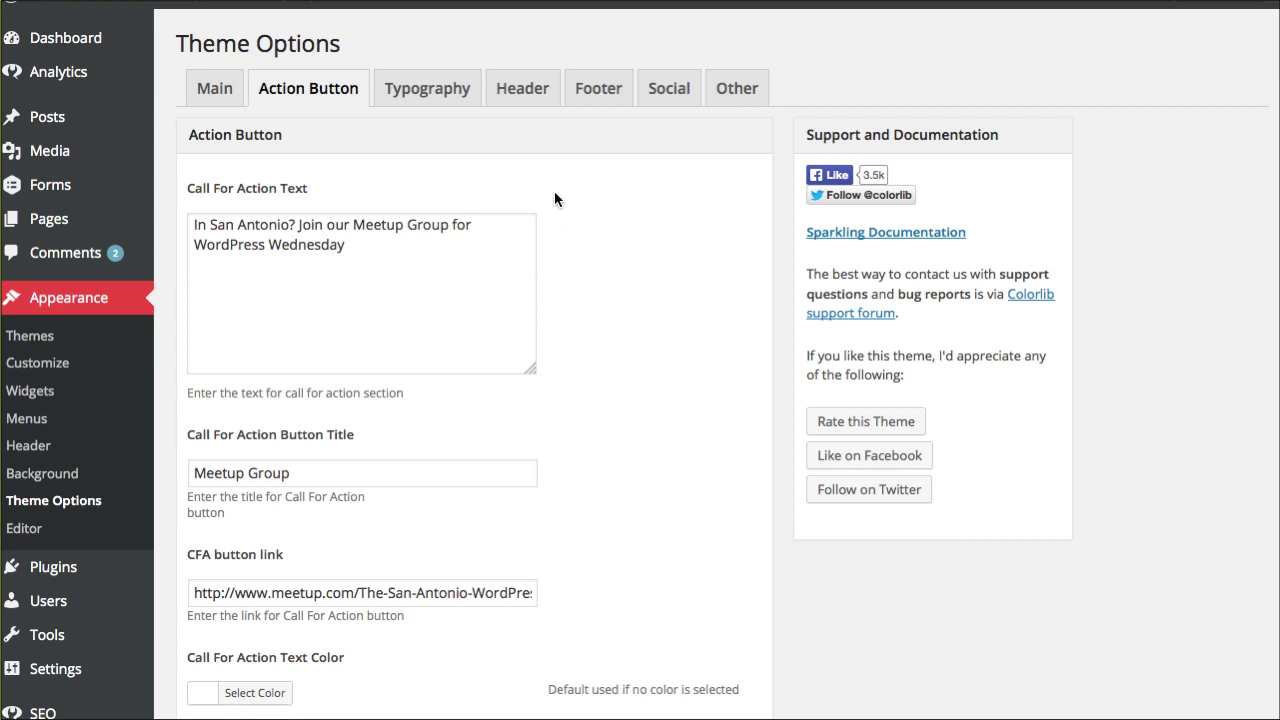
pyautogui.click(737, 88)
pyautogui.click(232, 263)
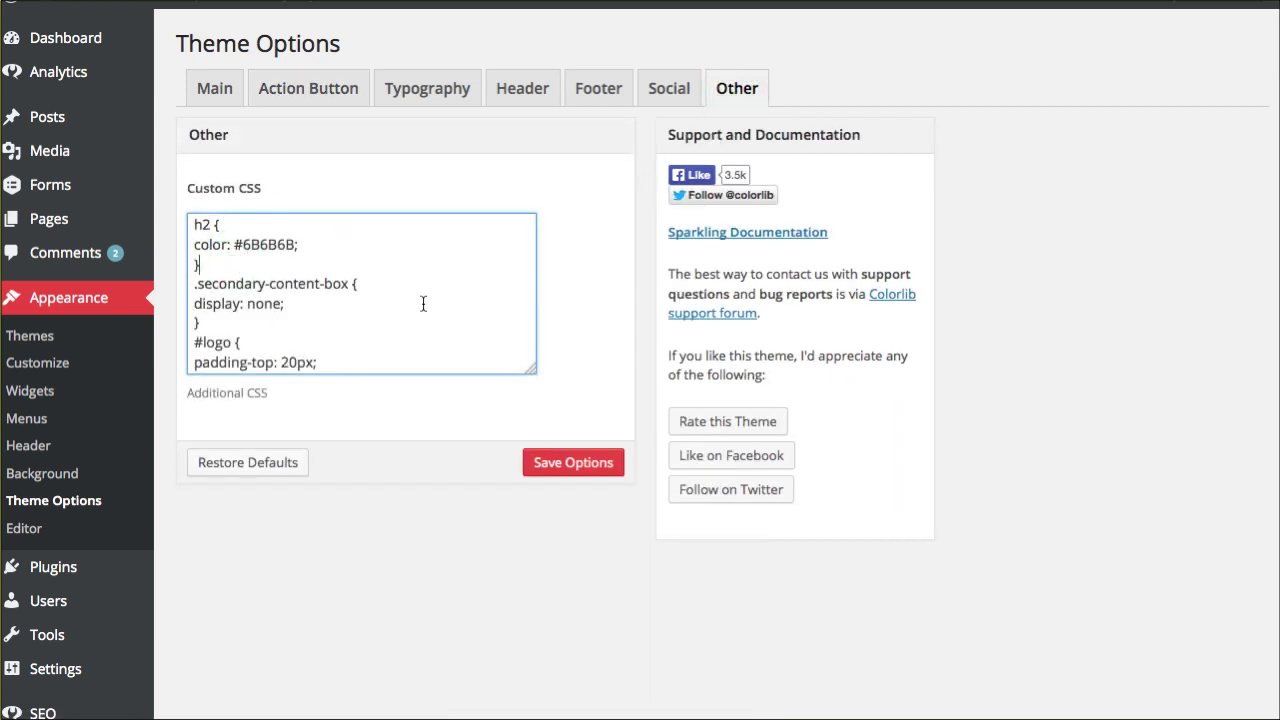
# Step: Review the existing Custom CSS rules and place the caret after the last rule
pyautogui.click(446, 247)
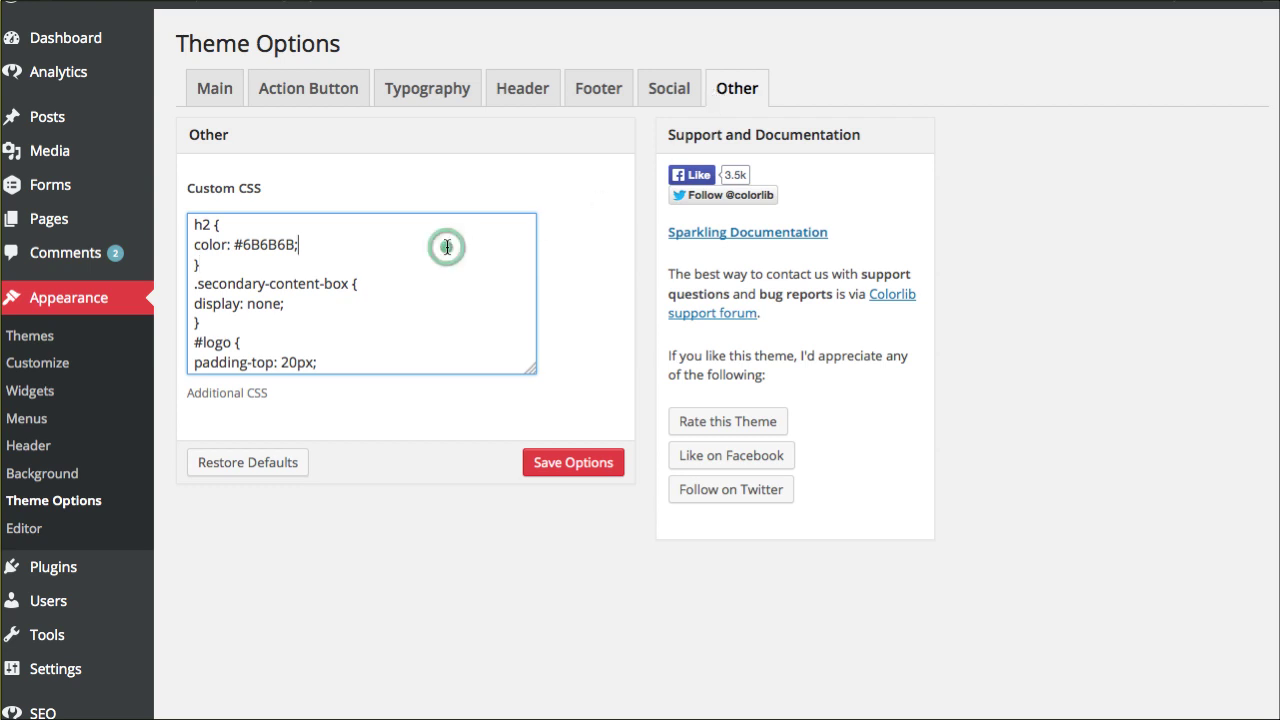
pyautogui.click(271, 270)
pyautogui.scroll(-10, 265, 270)
pyautogui.scroll(-5, 260, 268)
pyautogui.scroll(15, 260, 268)
pyautogui.scroll(-8, 260, 268)
pyautogui.scroll(-5, 260, 268)
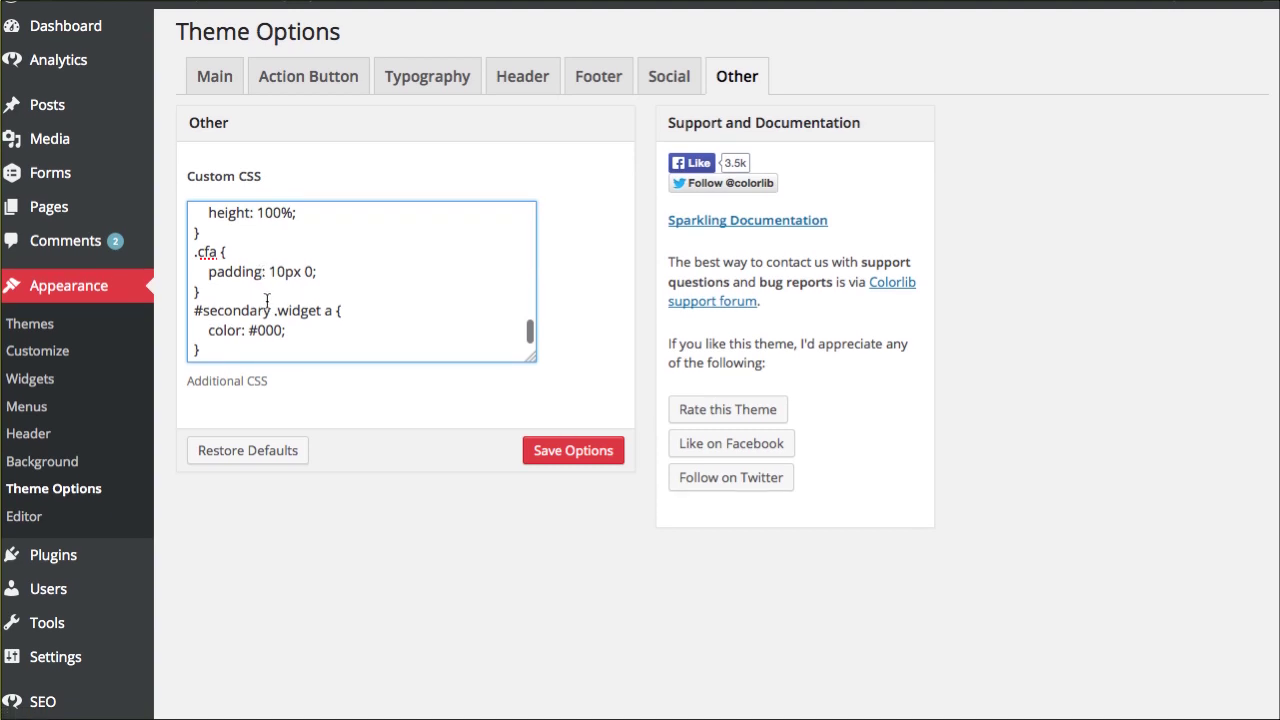
pyautogui.click(258, 355)
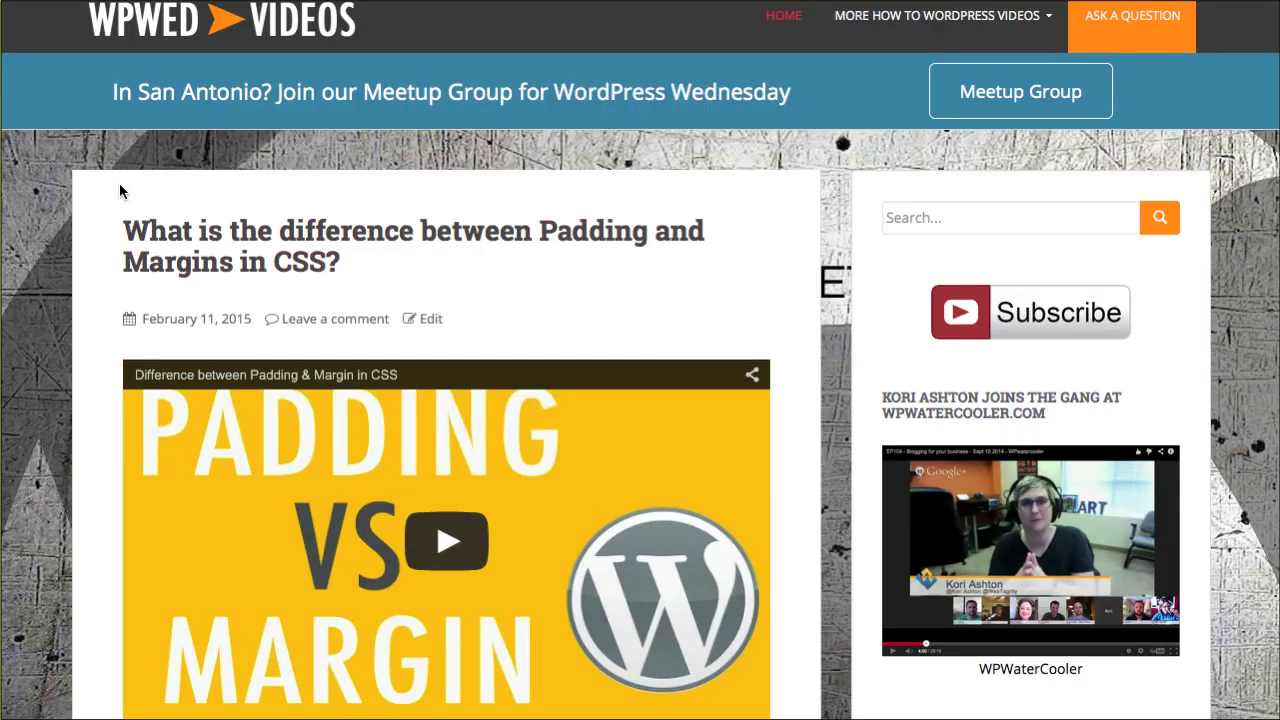
# Step: Reload the live site and open Firebug in its own window, moved to the upper left
pyautogui.rightClick(72, 152)
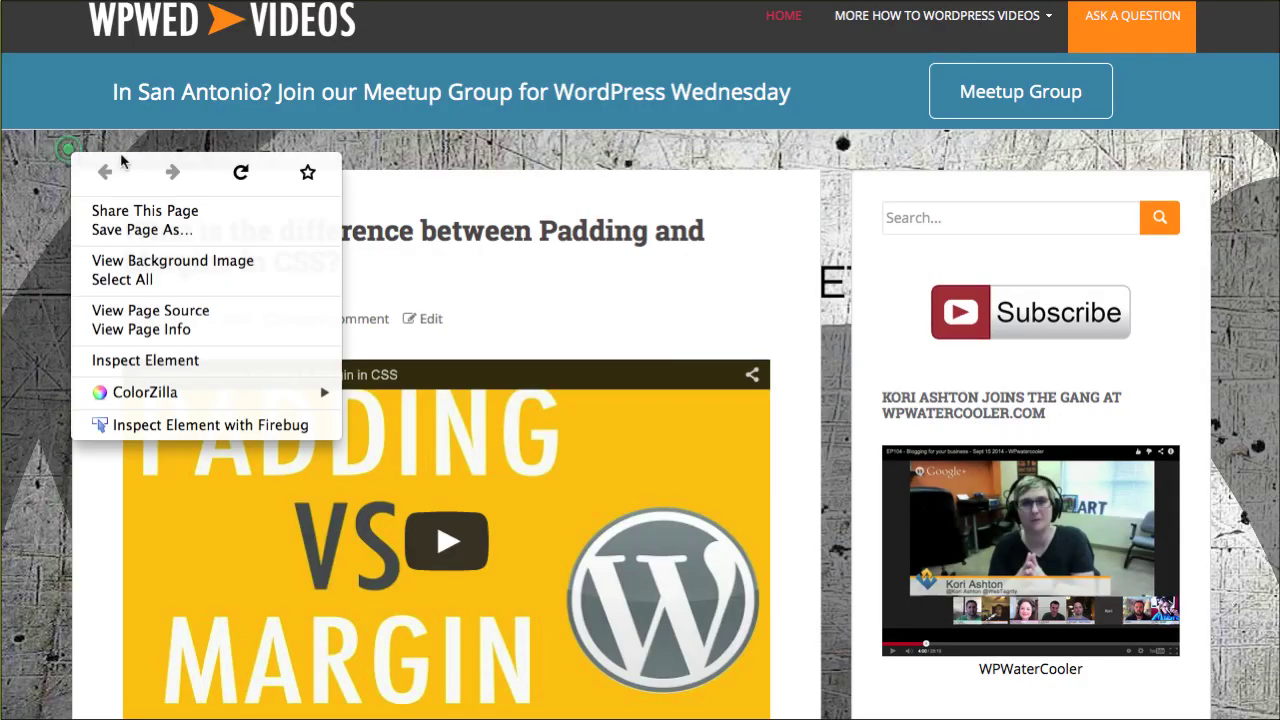
pyautogui.click(244, 174)
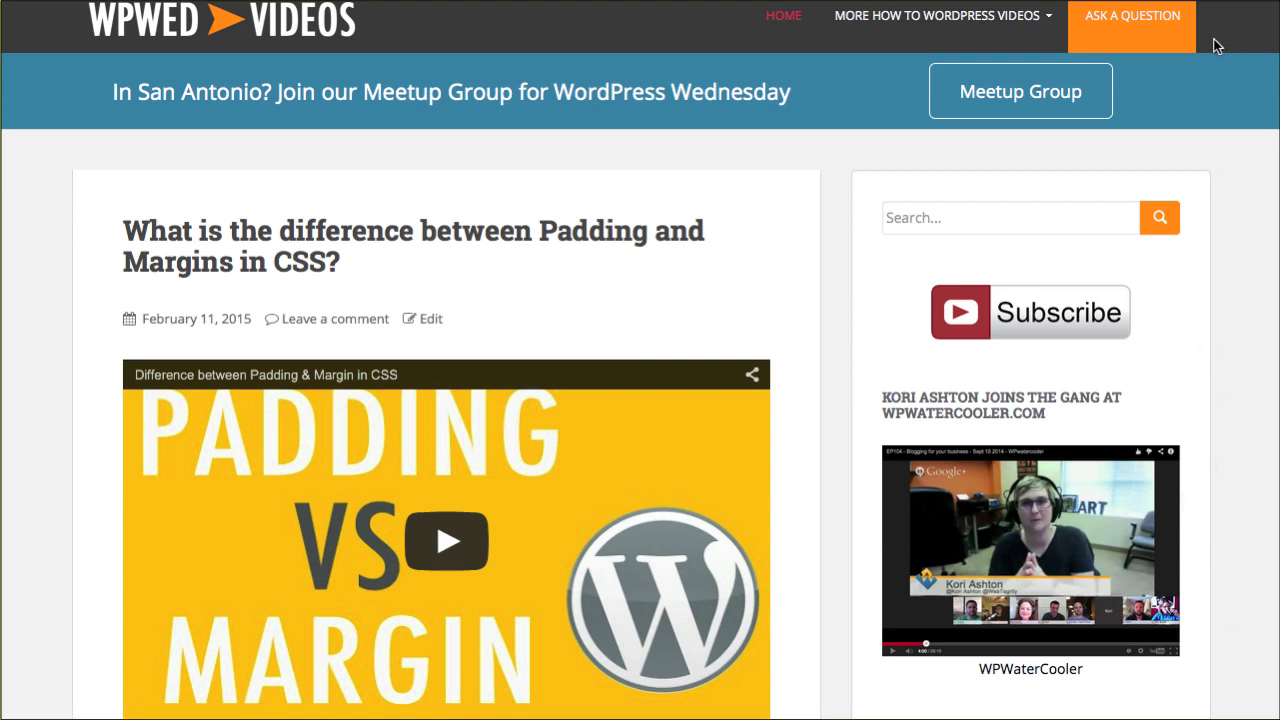
pyautogui.click(1245, 30)
pyautogui.moveTo(1224, 388); pyautogui.dragTo(841, 204)
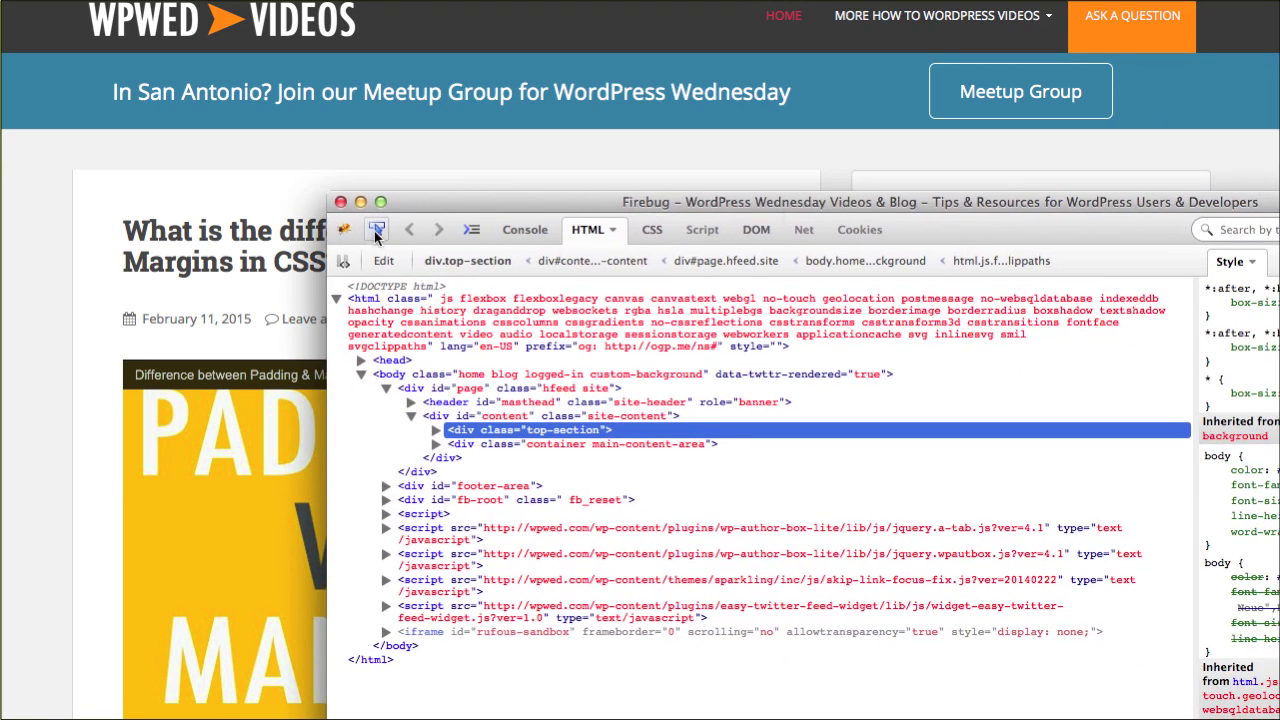
pyautogui.moveTo(741, 200); pyautogui.dragTo(645, 176)
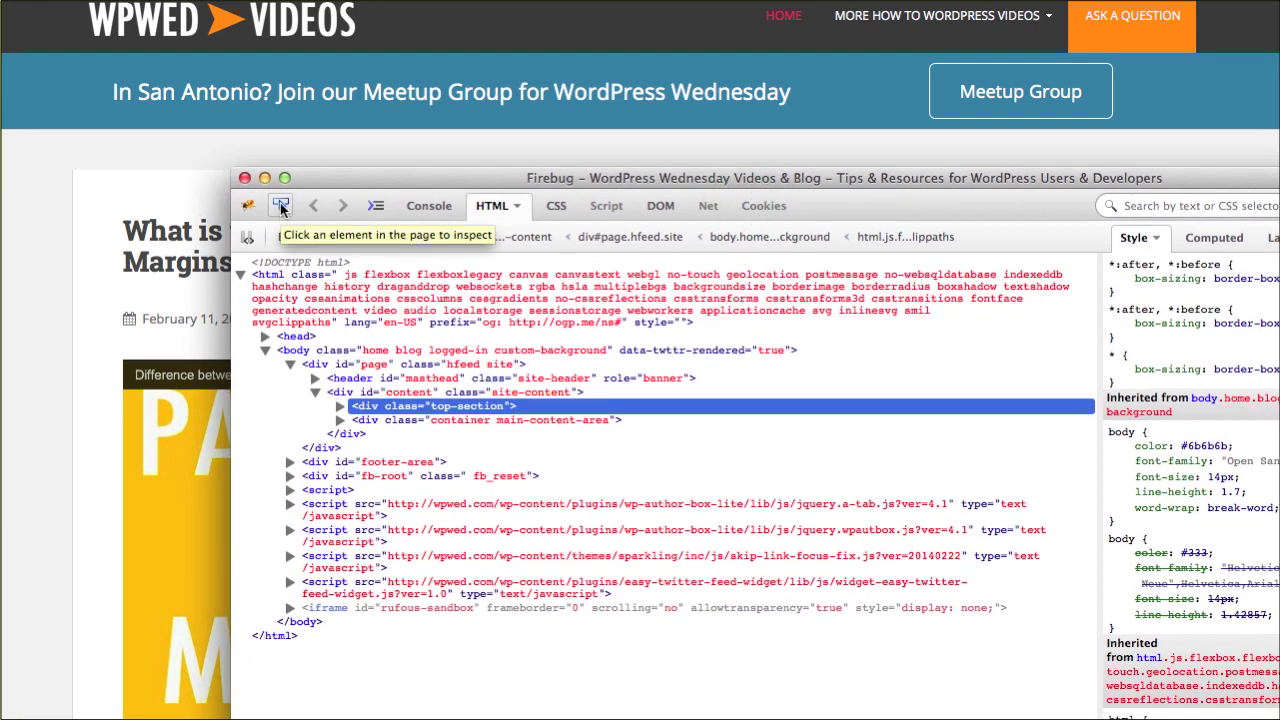
# Step: Inspect the page and select <body>, revealing background-color #f2f2f2 from style.css line 43
pyautogui.click(281, 206)
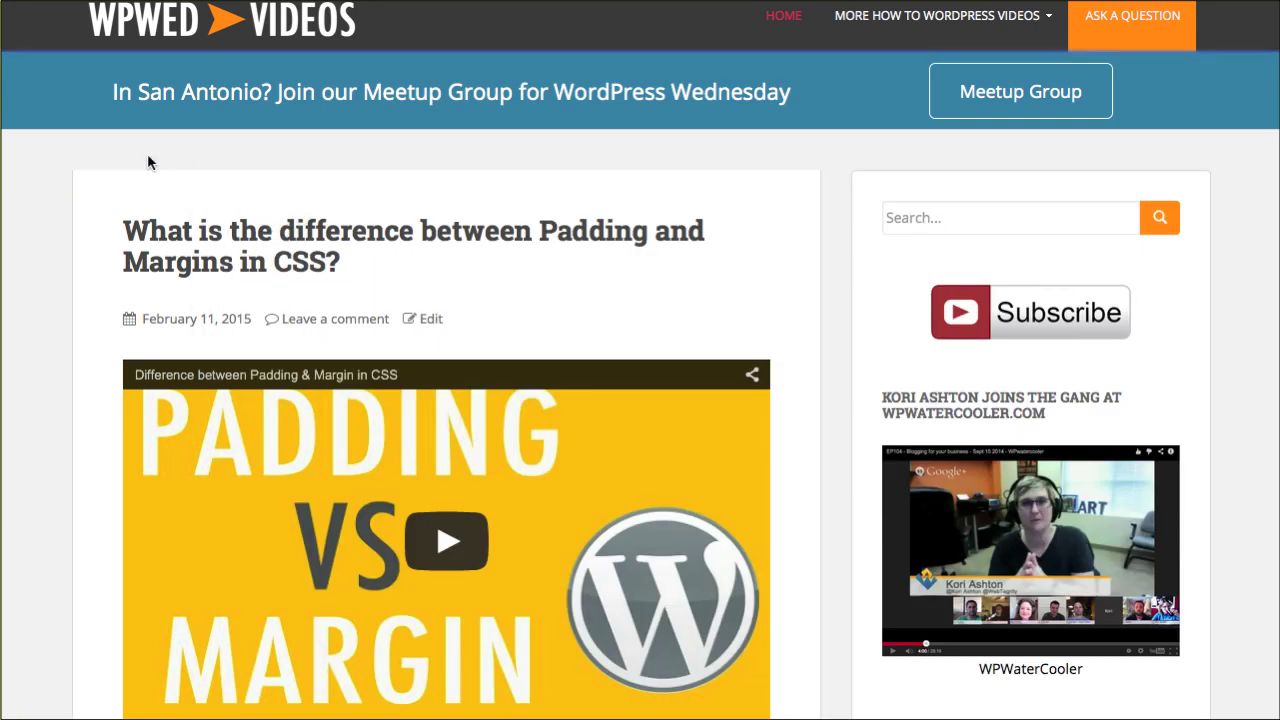
pyautogui.click(35, 161)
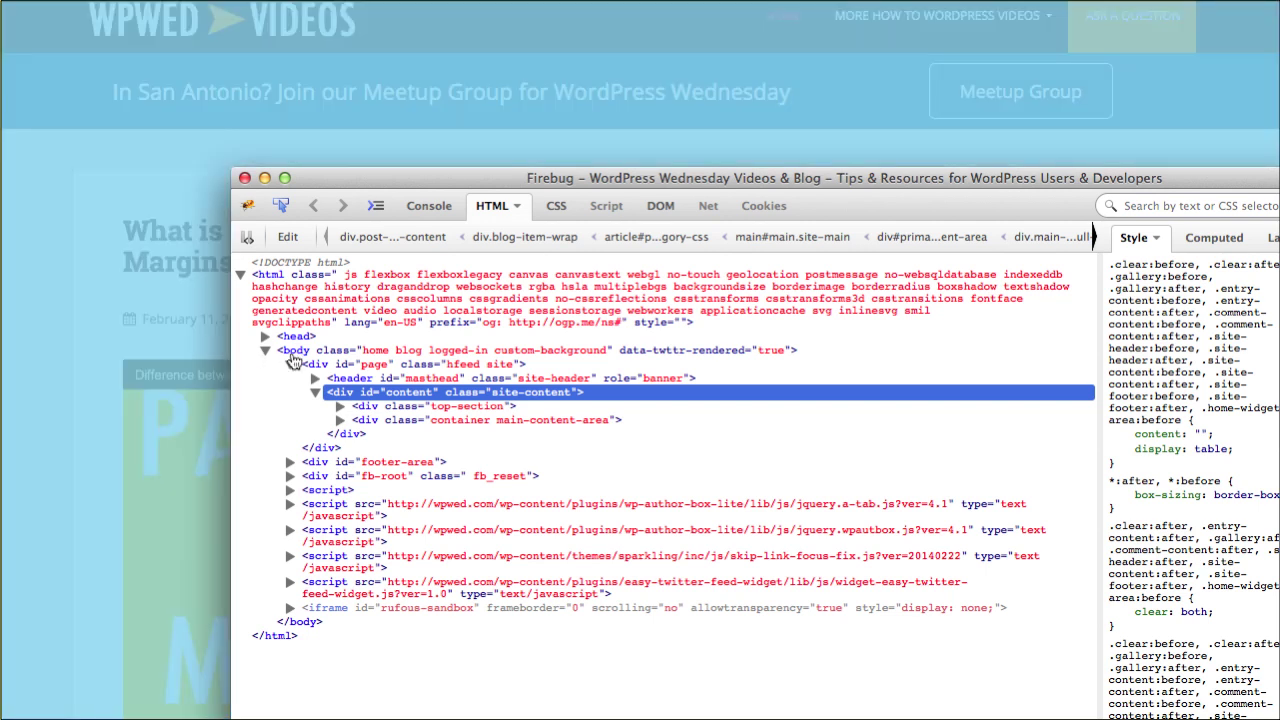
pyautogui.click(292, 352)
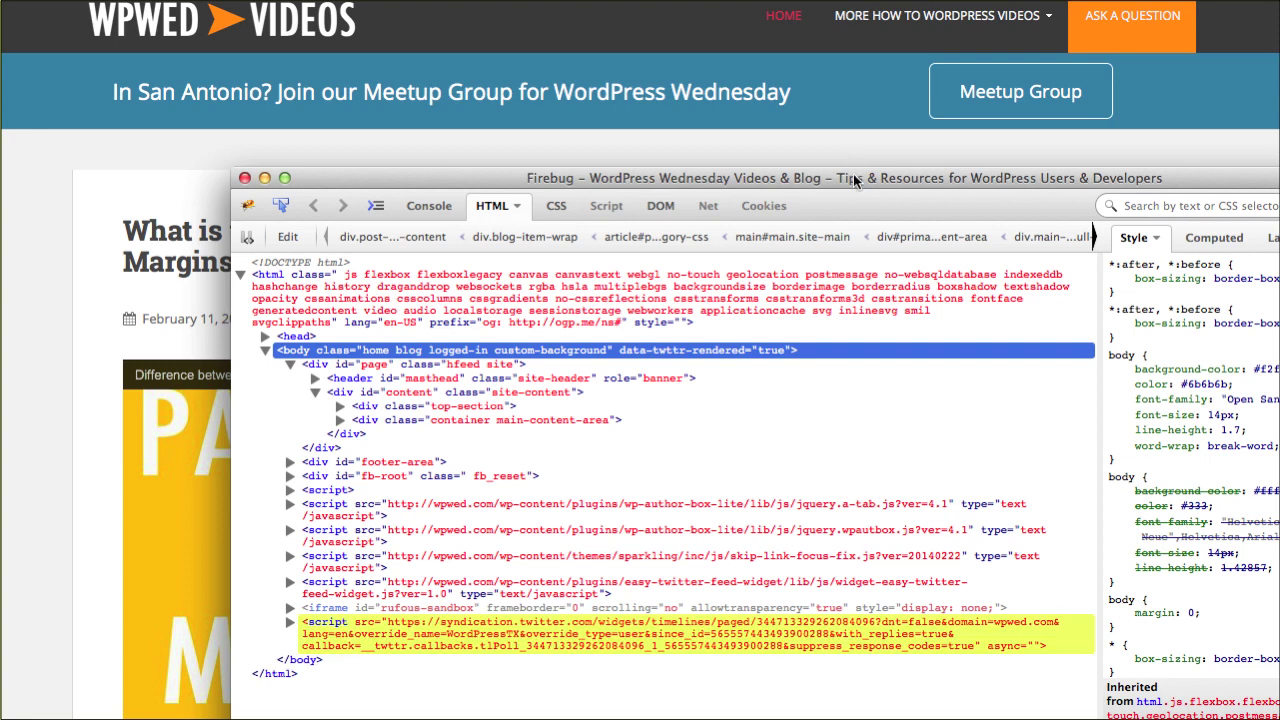
pyautogui.moveTo(849, 180); pyautogui.dragTo(606, 219)
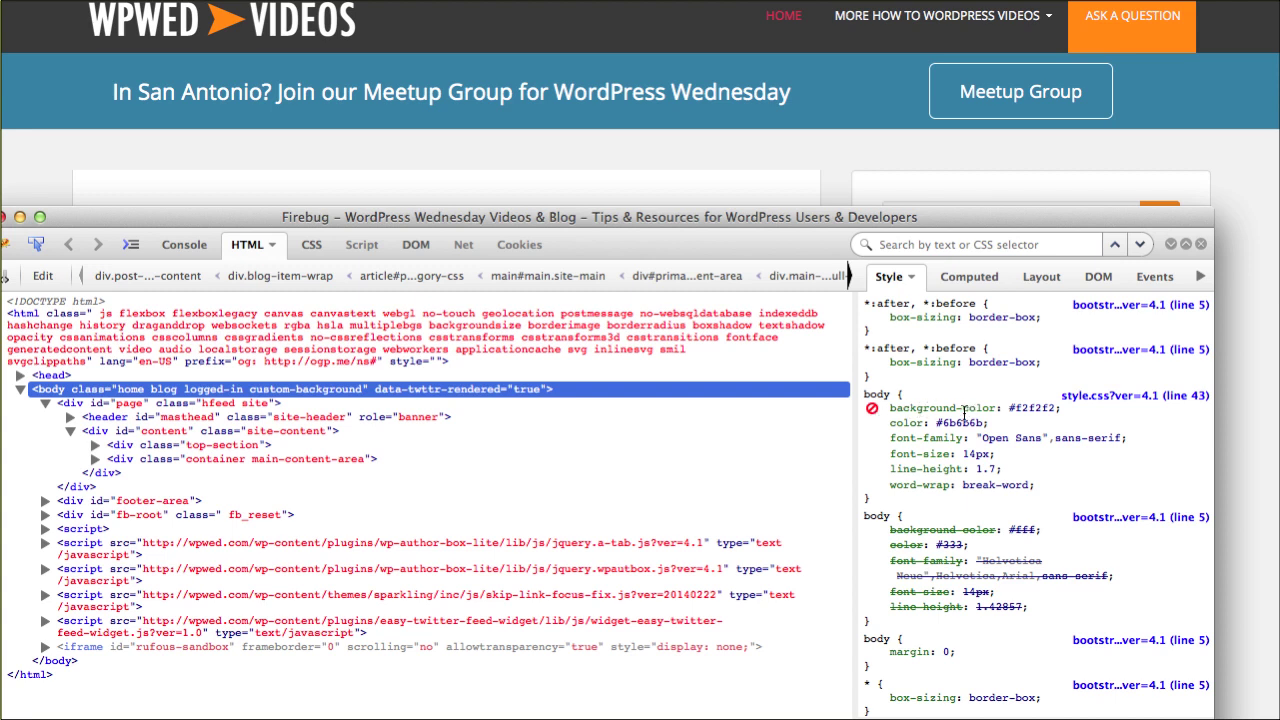
pyautogui.moveTo(1025, 412)
# Step: Toggle the body's #f2f2f2 background-color rule off and back on in Firebug
pyautogui.click(872, 410)
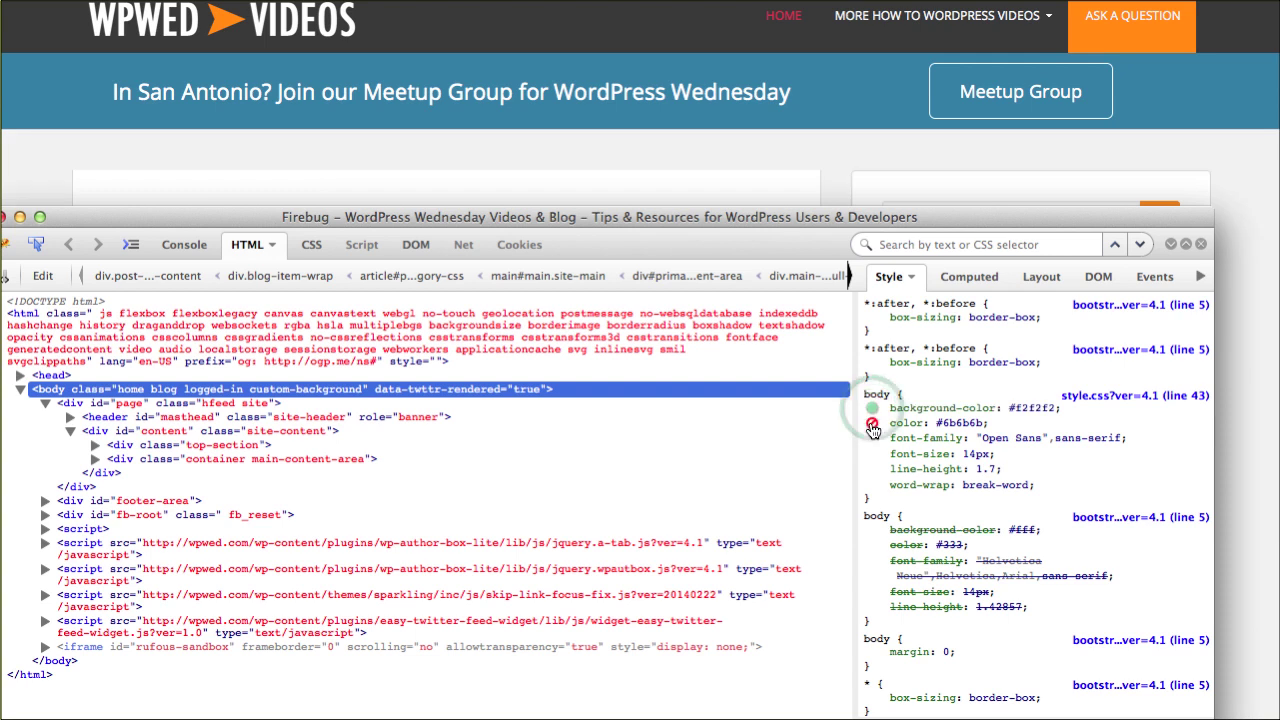
pyautogui.click(872, 409)
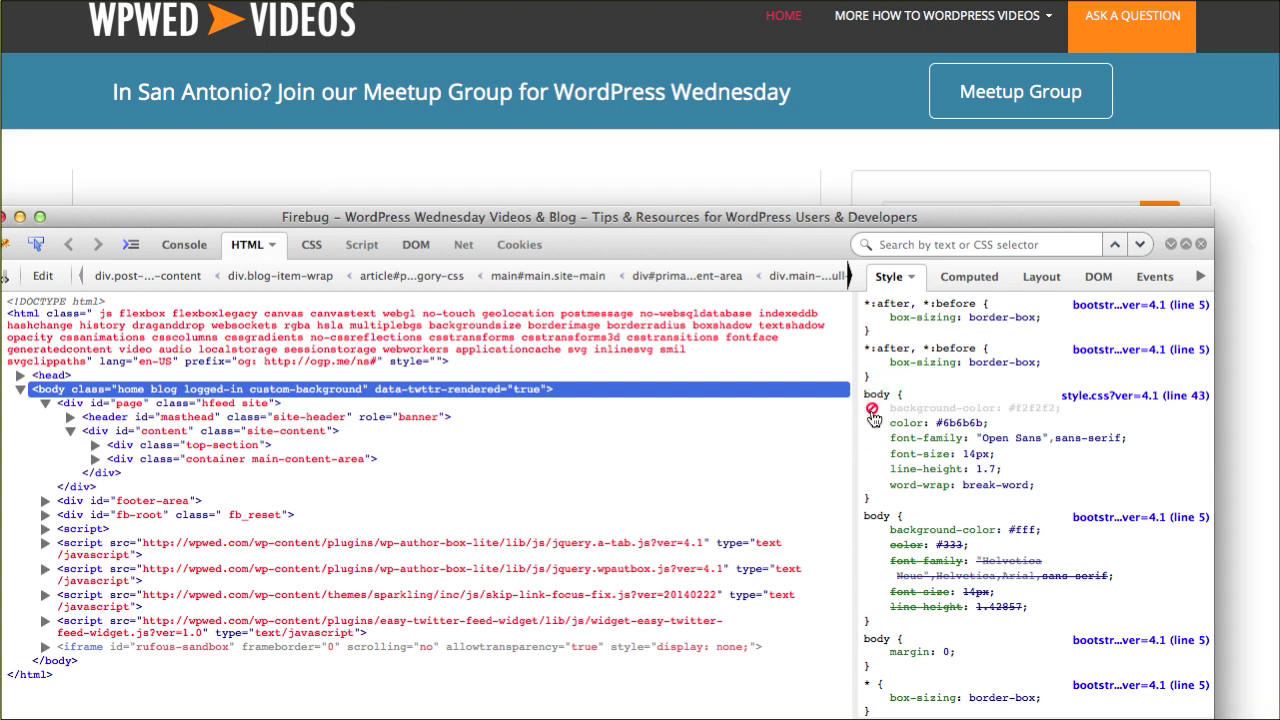
pyautogui.click(872, 410)
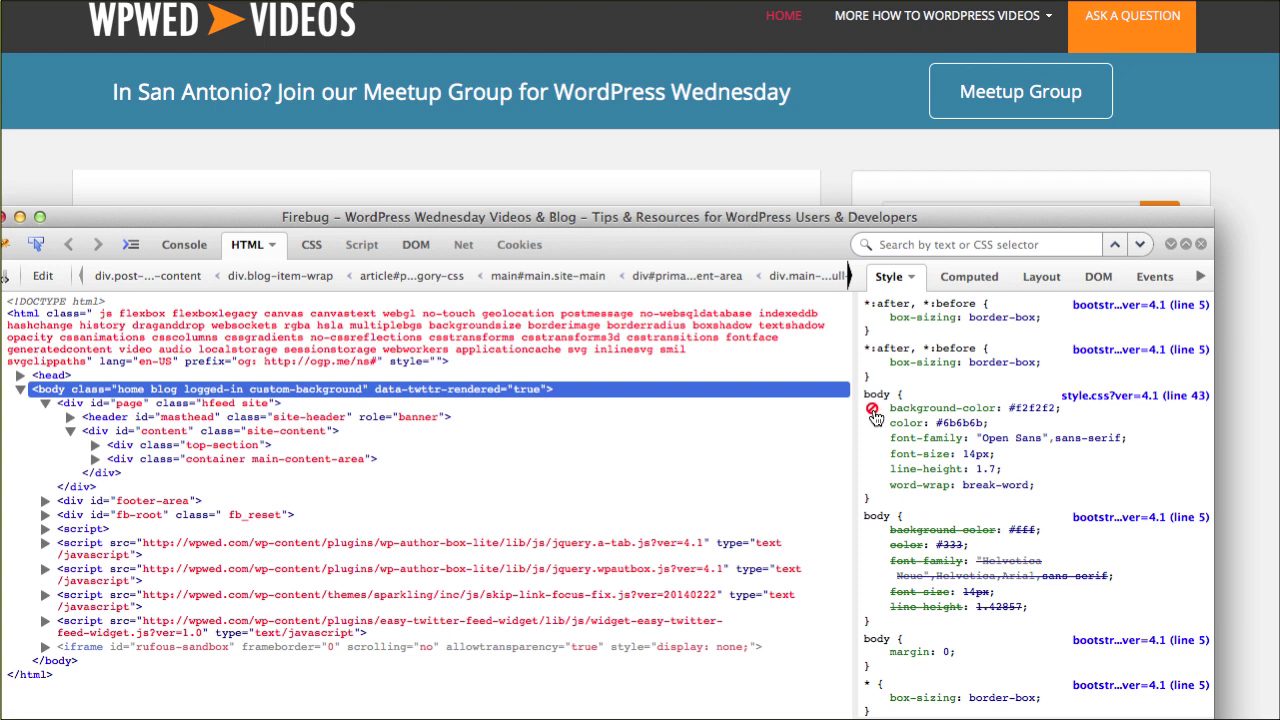
# Step: Change the body background-color to #cc0000, then close Firebug and return to Theme Options
pyautogui.click(1030, 409)
pyautogui.click(1048, 412)
pyautogui.press('BackSpace')
pyautogui.press('BackSpace')
pyautogui.press('BackSpace')
pyautogui.press('BackSpace')
pyautogui.press('BackSpace')
pyautogui.press('BackSpace')
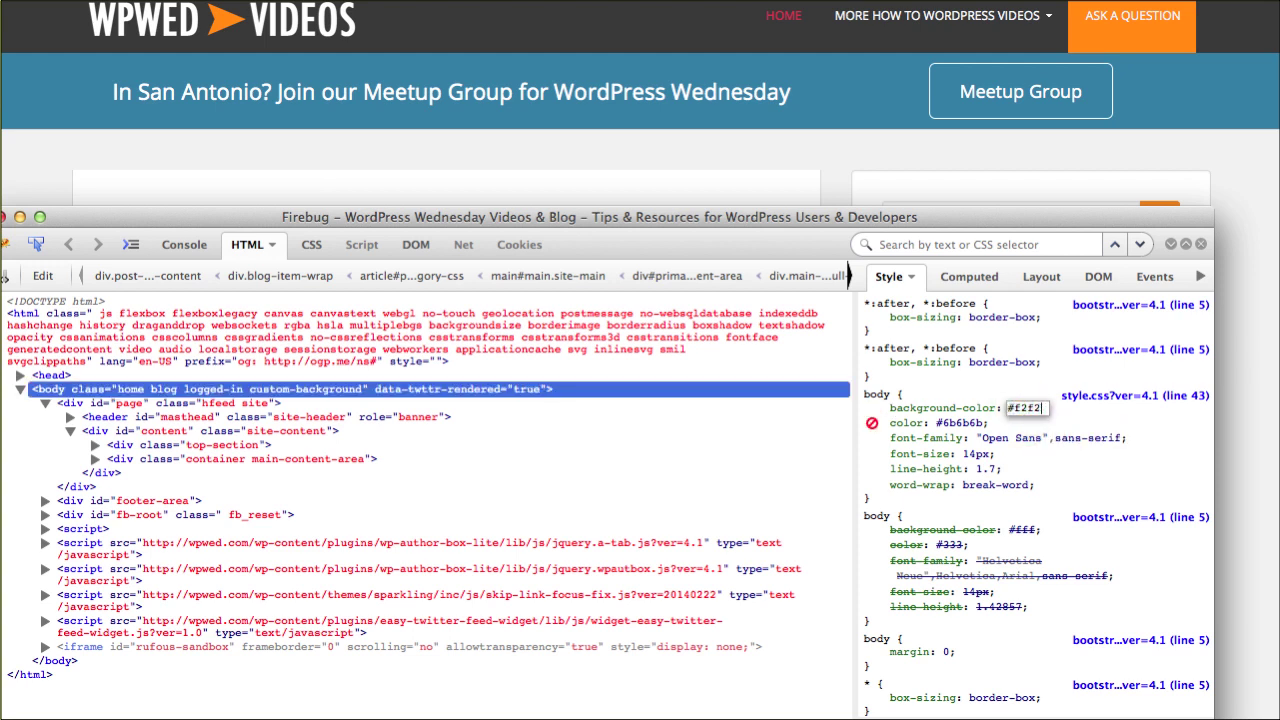
pyautogui.write('c')
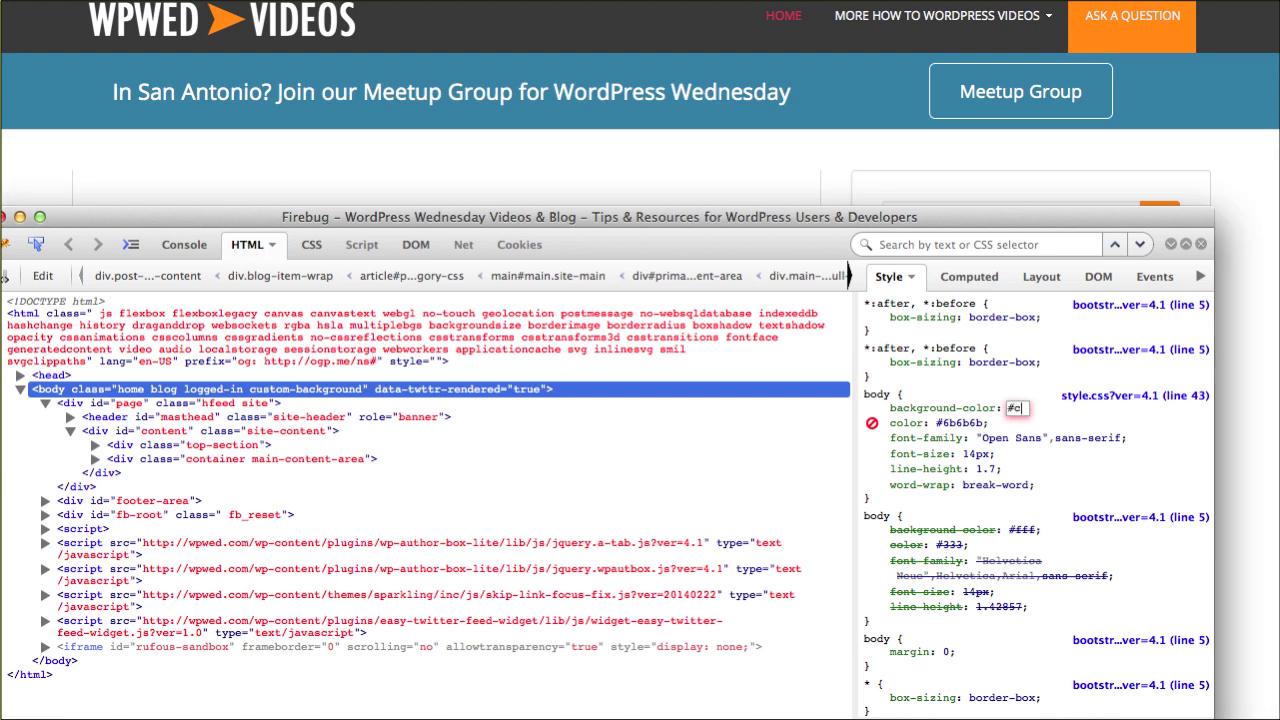
pyautogui.write('c0000')
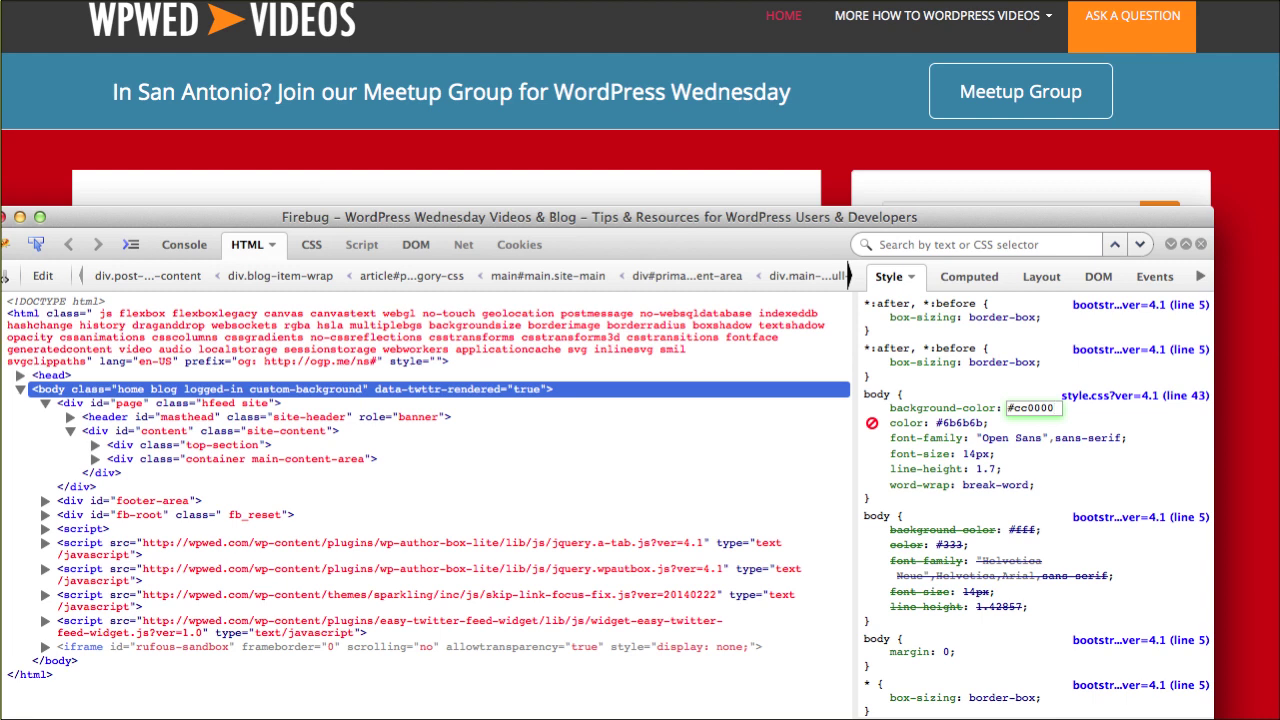
pyautogui.click(875, 397)
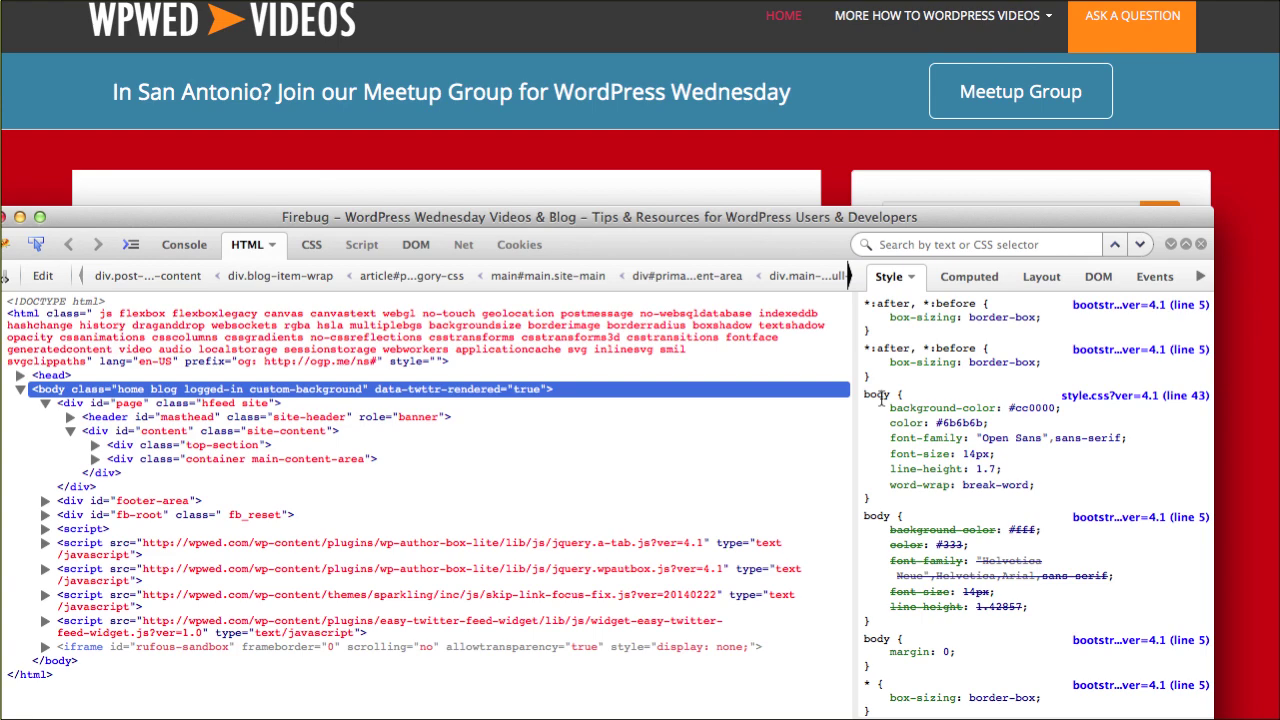
pyautogui.moveTo(209, 214); pyautogui.dragTo(526, 246)
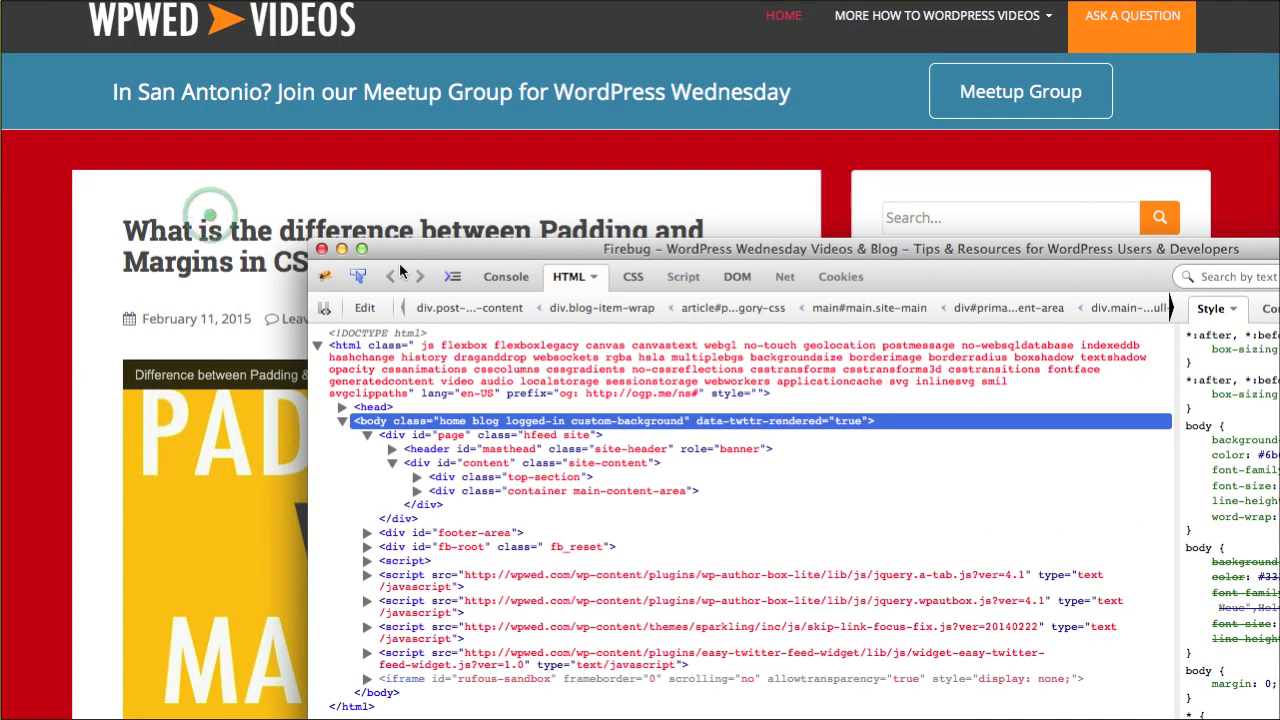
pyautogui.click(321, 250)
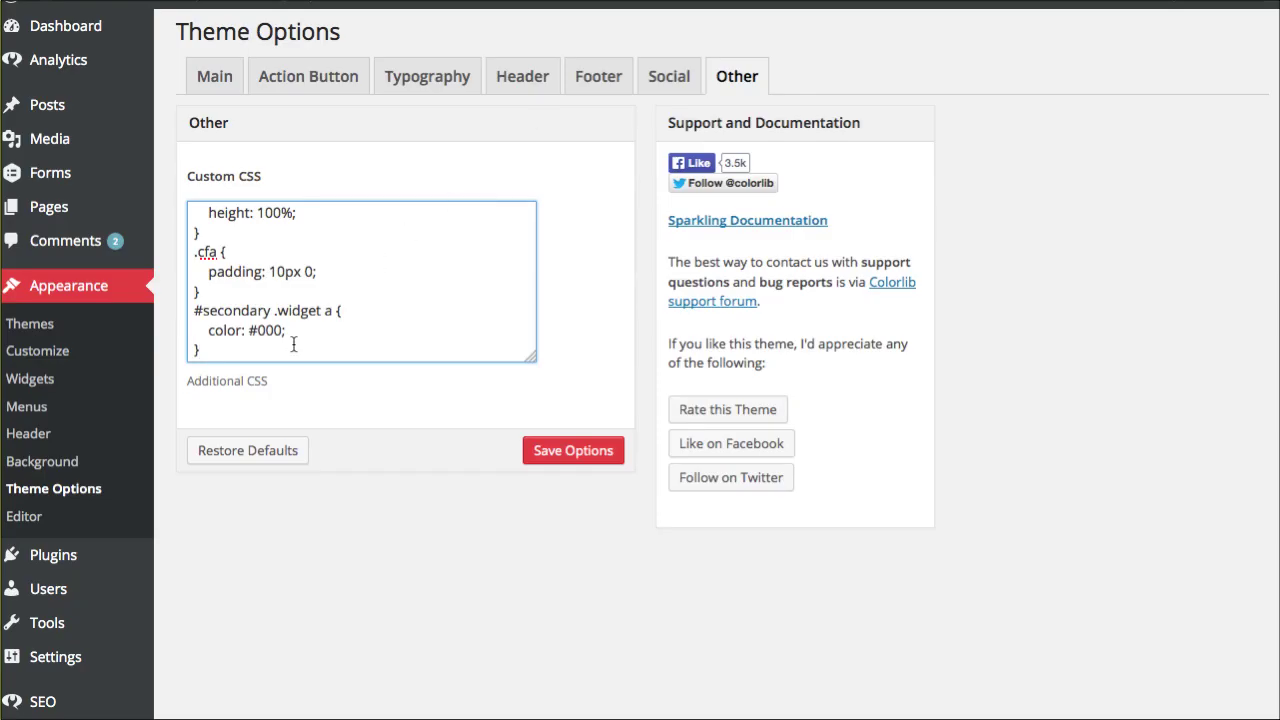
# Step: Append a body rule with background-color #cc0000 to the Custom CSS and save the options
pyautogui.click(293, 344)
pyautogui.press('Return')
pyautogui.write('body {')
pyautogui.press('Return')
pyautogui.press('Return')
pyautogui.write('}')
pyautogui.press('Up')
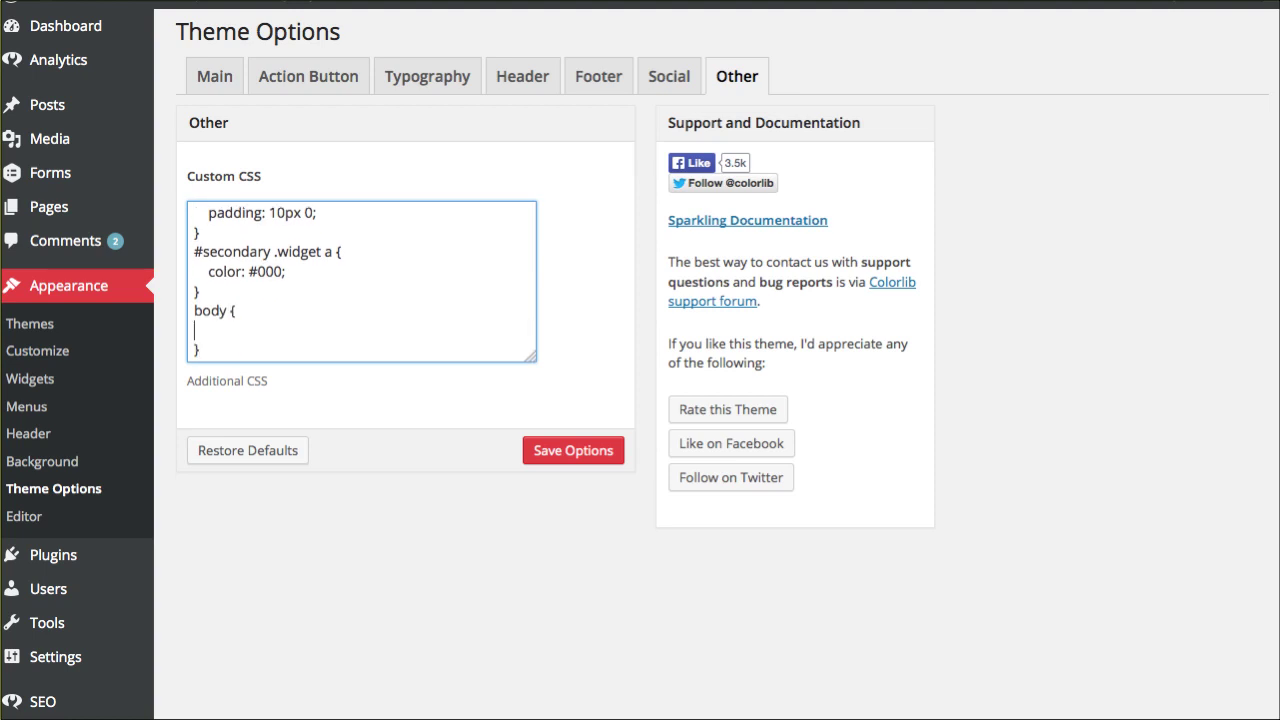
pyautogui.write('background-color: #cc0000;')
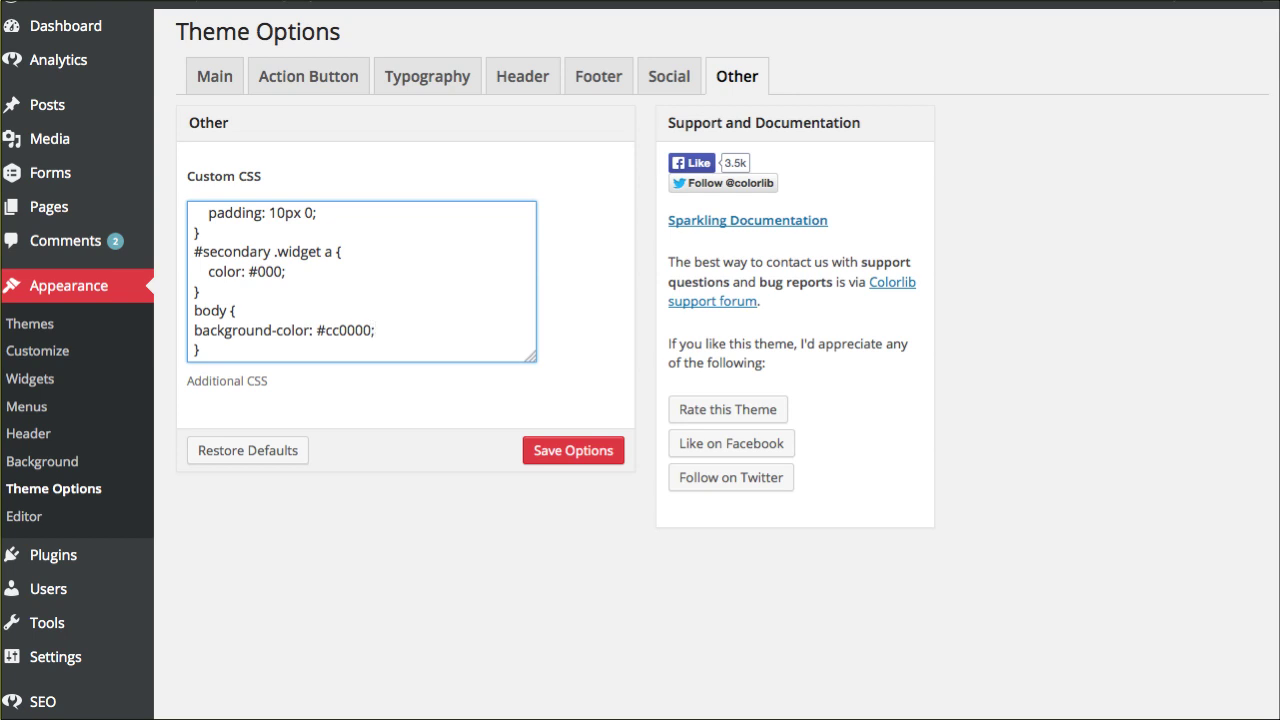
pyautogui.click(545, 458)
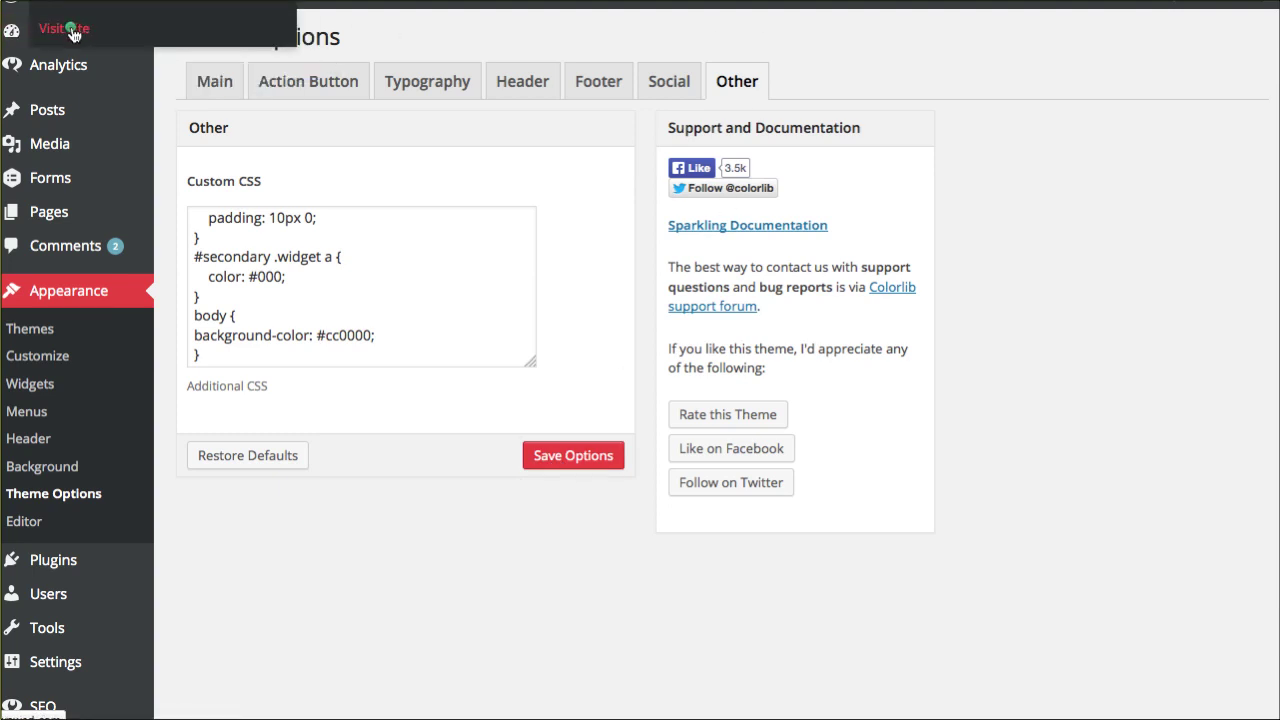
# Step: View the live site's red background and copy a page colour with ColorZilla
pyautogui.click(72, 34)
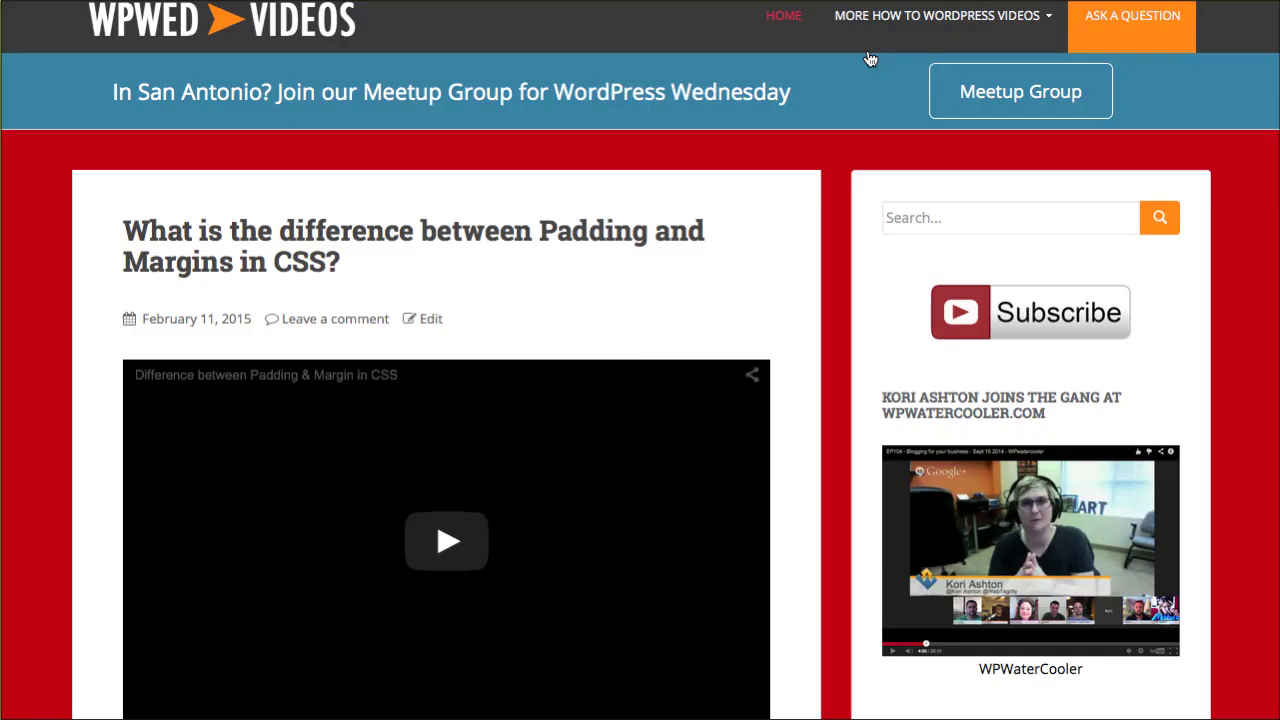
pyautogui.scroll(-2, 836, 244)
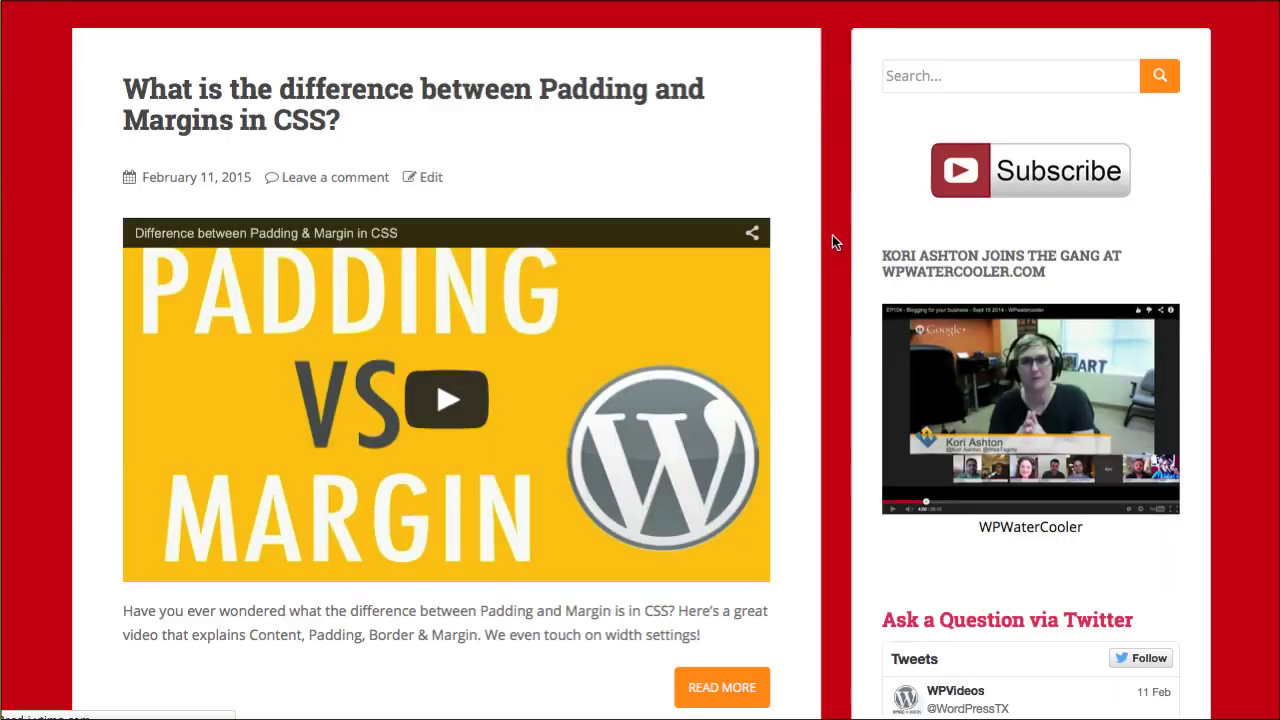
pyautogui.scroll(-2, 836, 242)
pyautogui.scroll(5, 836, 242)
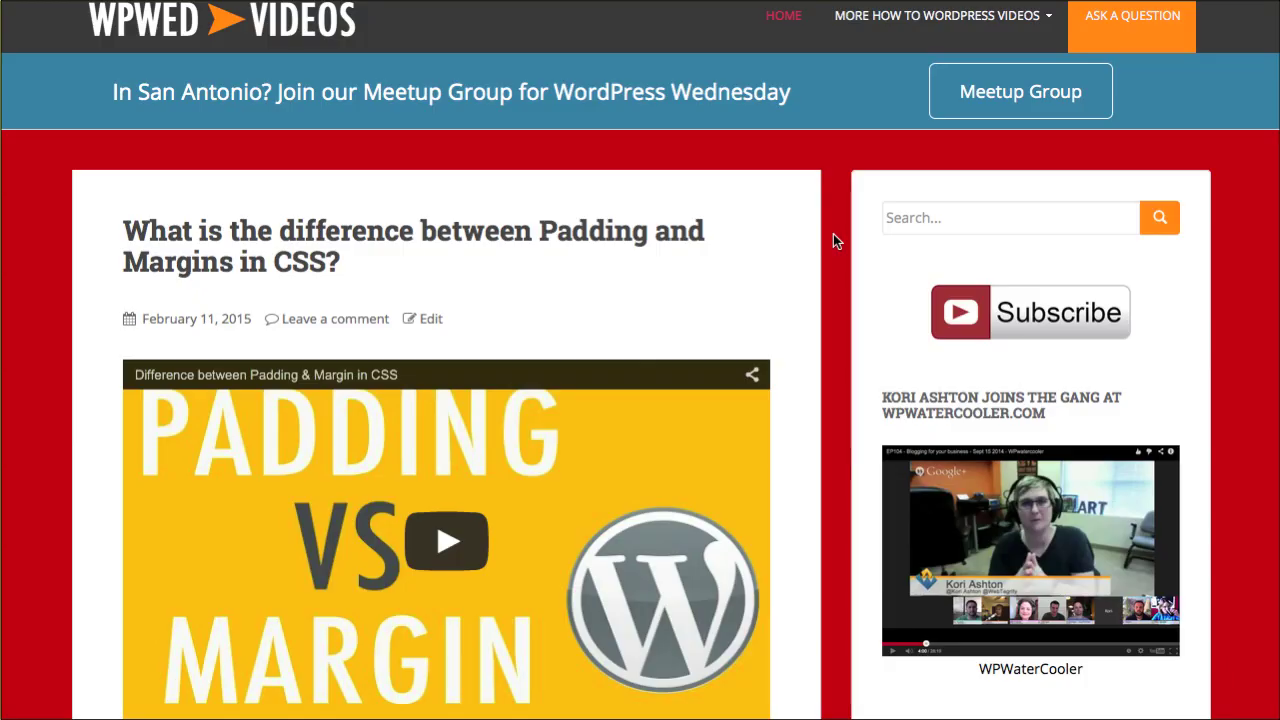
pyautogui.scroll(-2, 834, 238)
pyautogui.scroll(3, 834, 238)
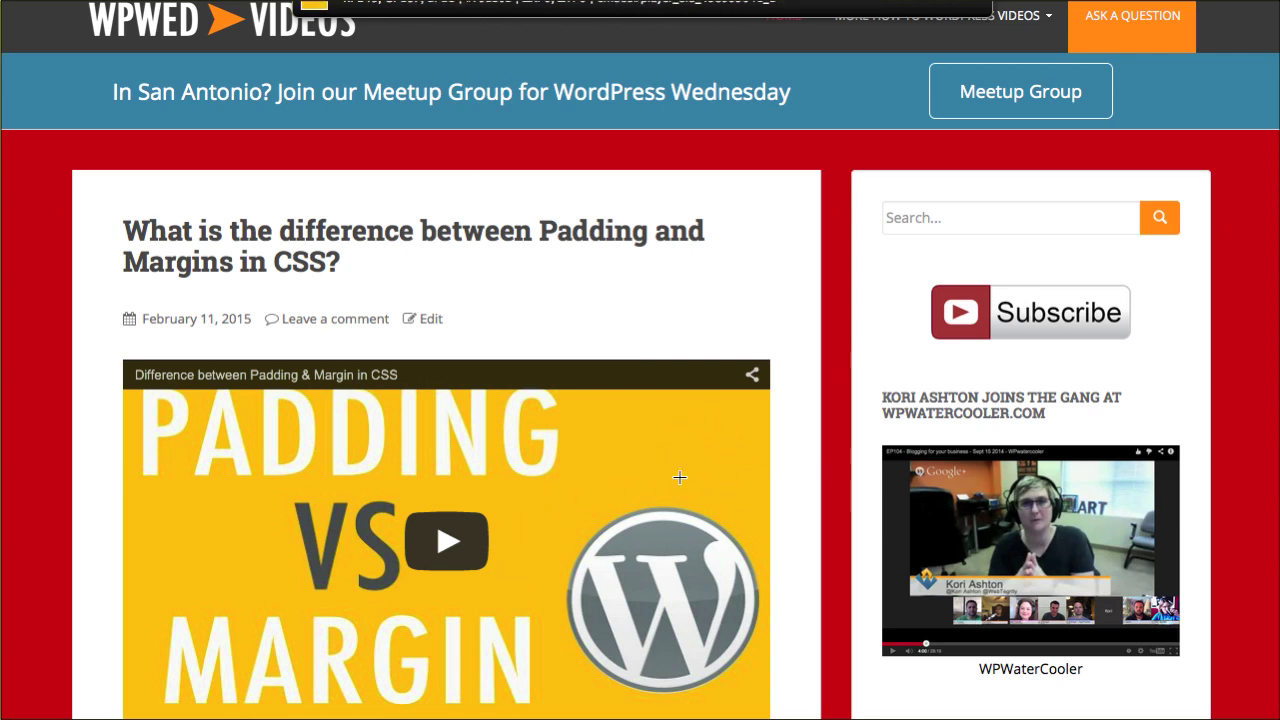
pyautogui.click(646, 448)
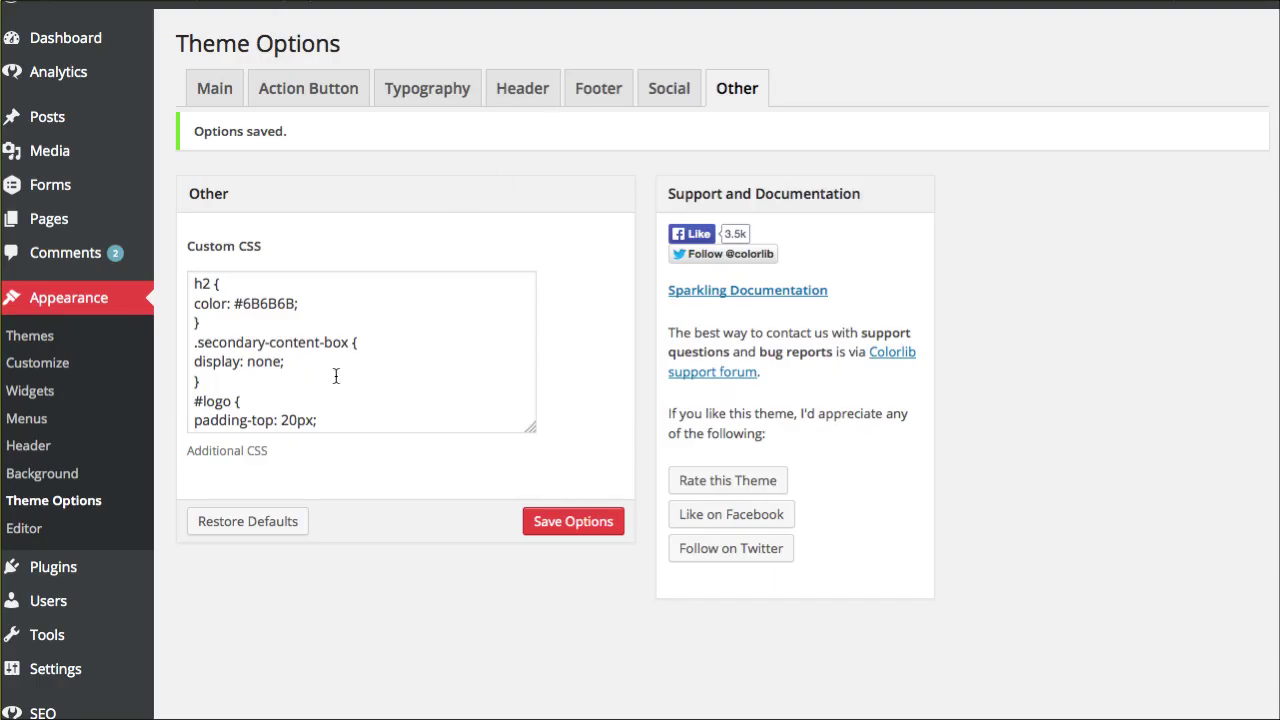
# Step: Change the body background colour from #cc0000 to #F9BB0B, save, and check the yellow live site
pyautogui.click(287, 326)
pyautogui.scroll(-10, 287, 340)
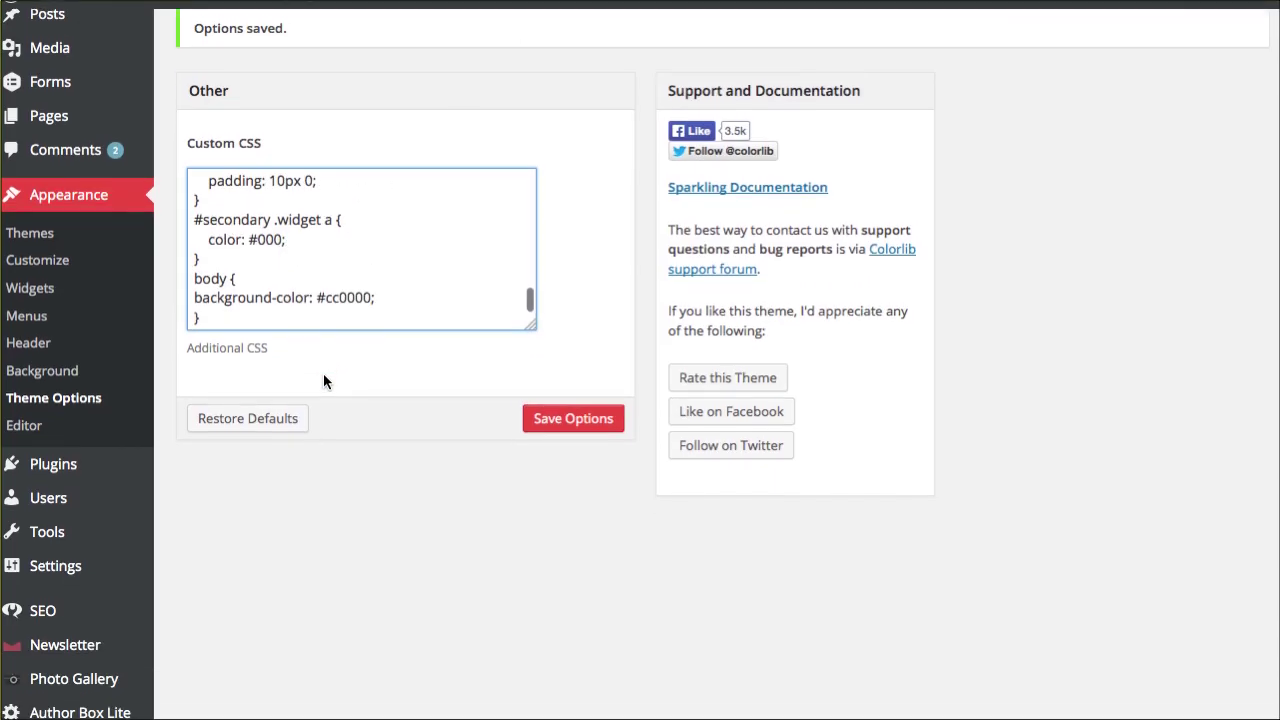
pyautogui.moveTo(325, 283); pyautogui.dragTo(371, 284)
pyautogui.hotkey('ctrl', 'v')
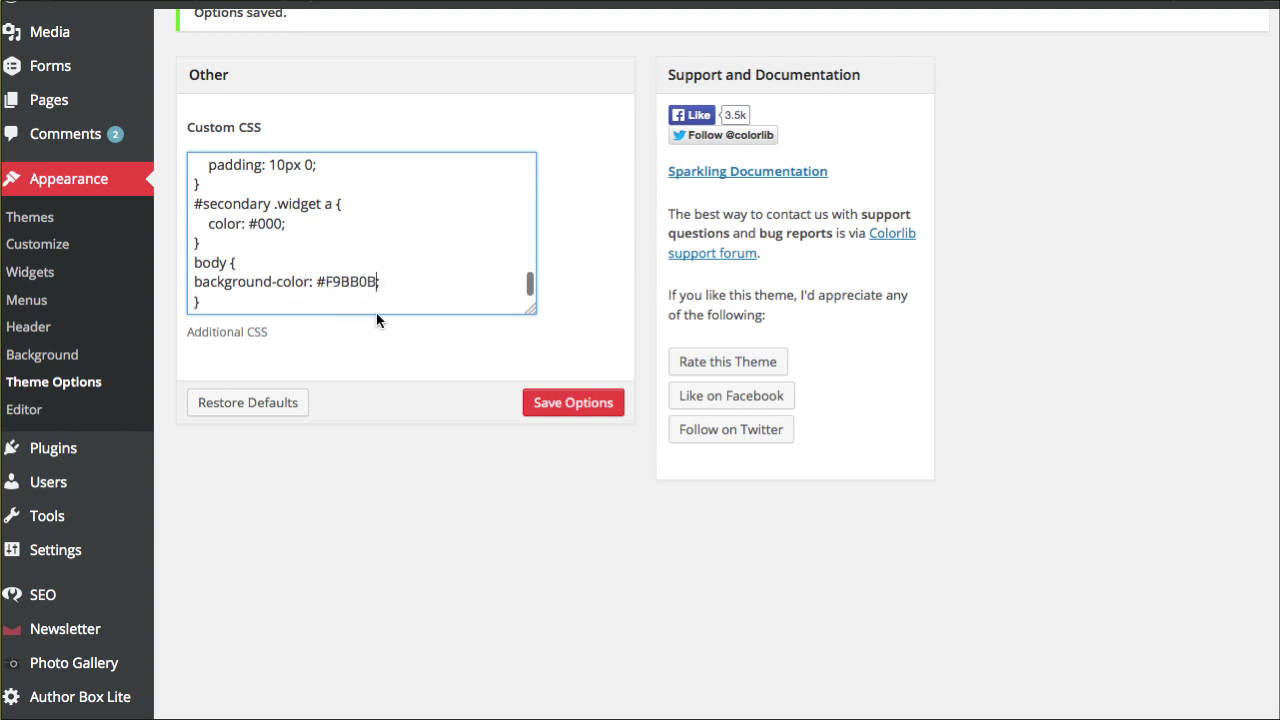
pyautogui.click(544, 406)
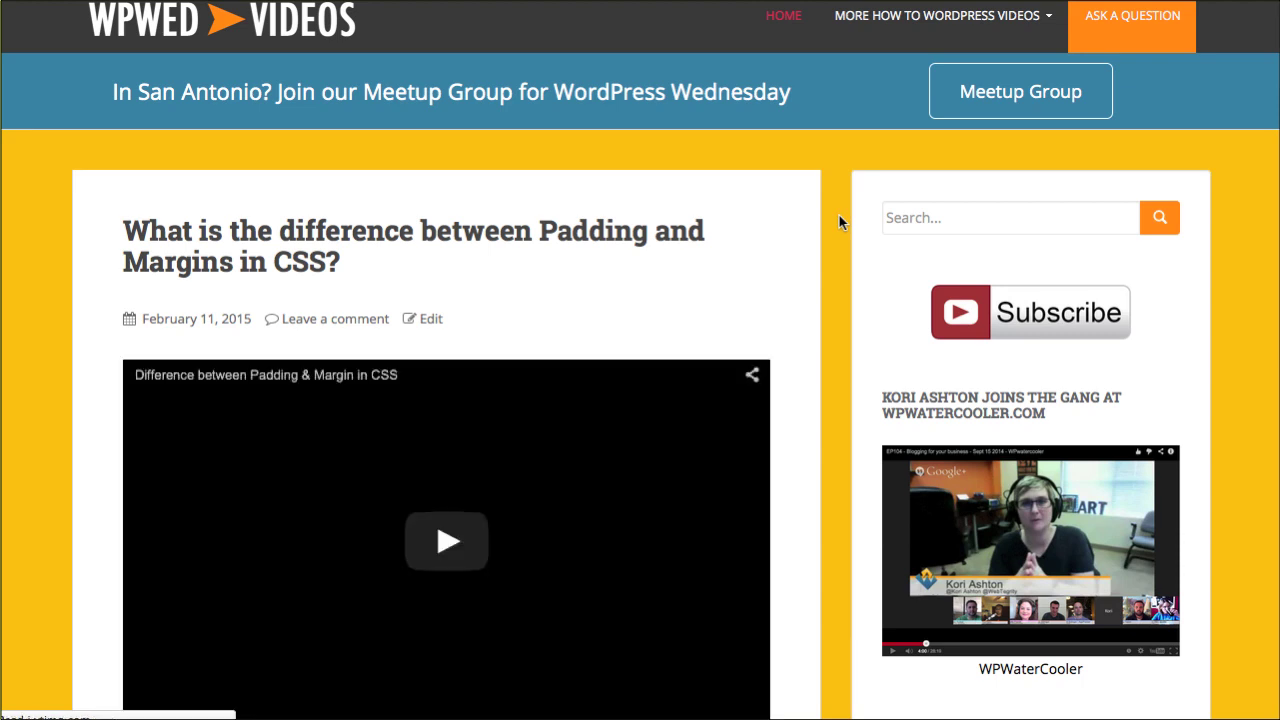
pyautogui.scroll(-5, 836, 212)
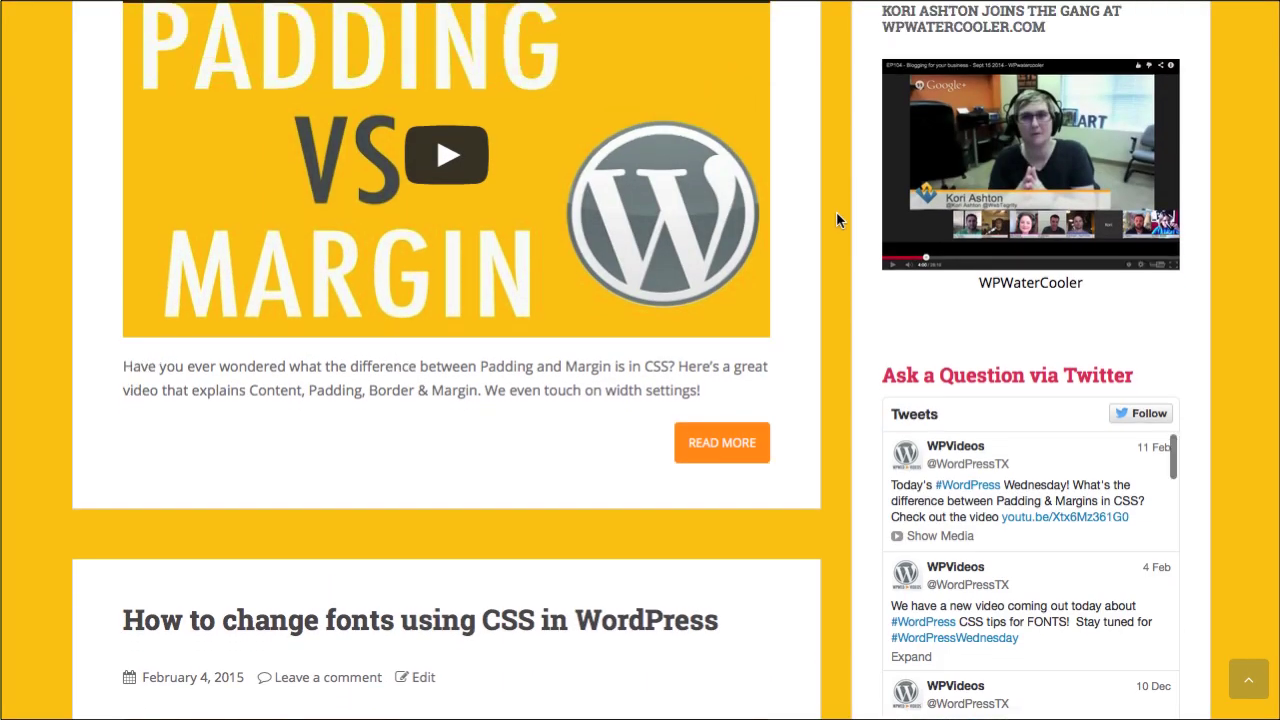
pyautogui.scroll(5, 836, 220)
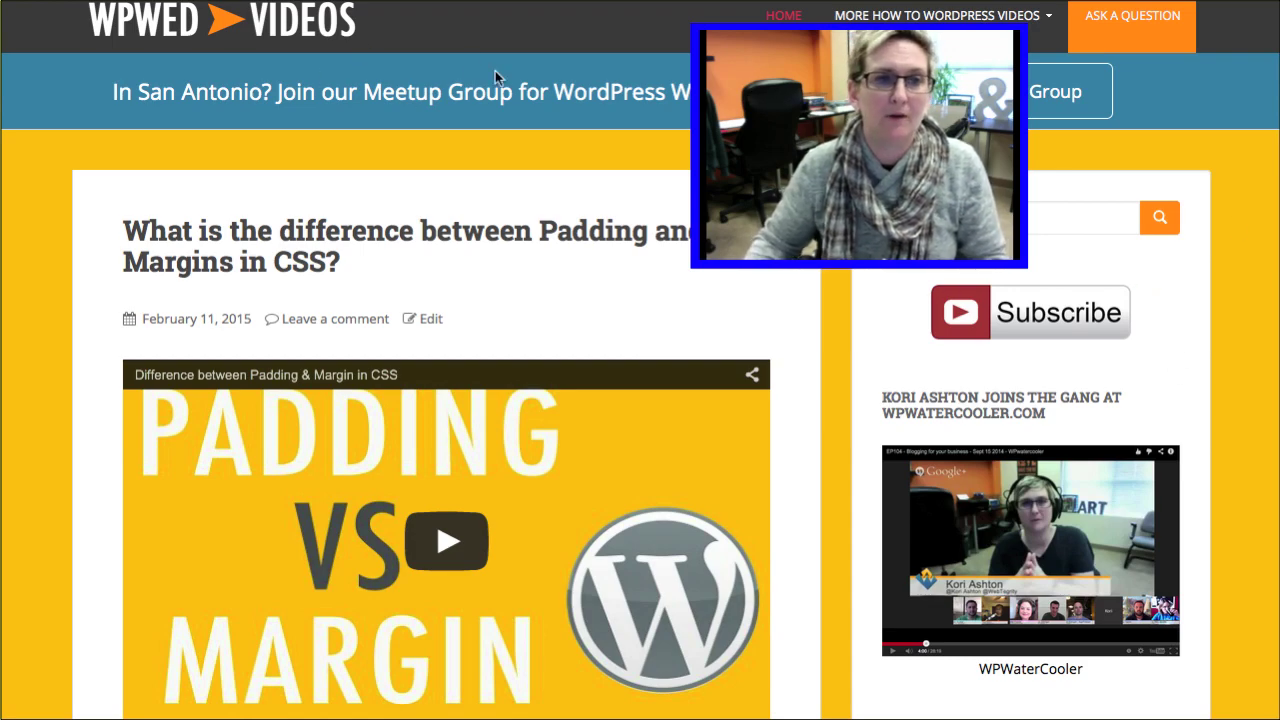
pyautogui.scroll(-7, 752, 306)
pyautogui.scroll(-15, 812, 426)
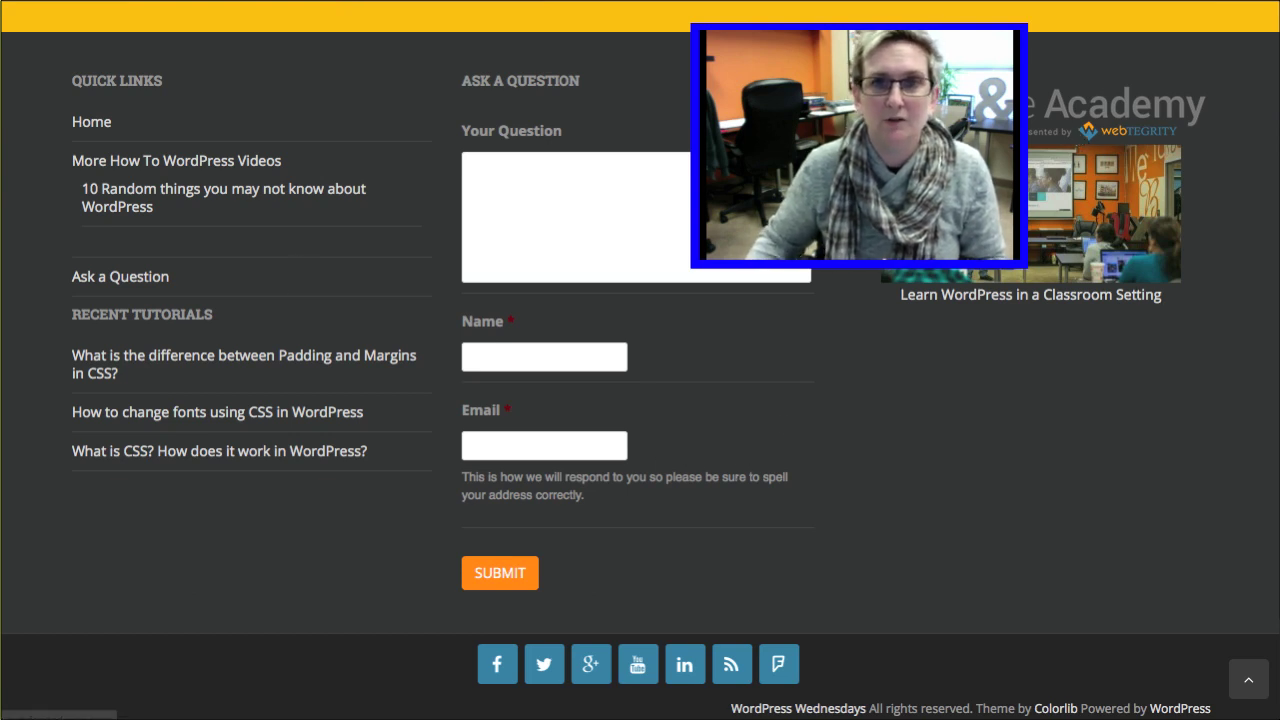
pyautogui.press('F12')
pyautogui.click(358, 276)
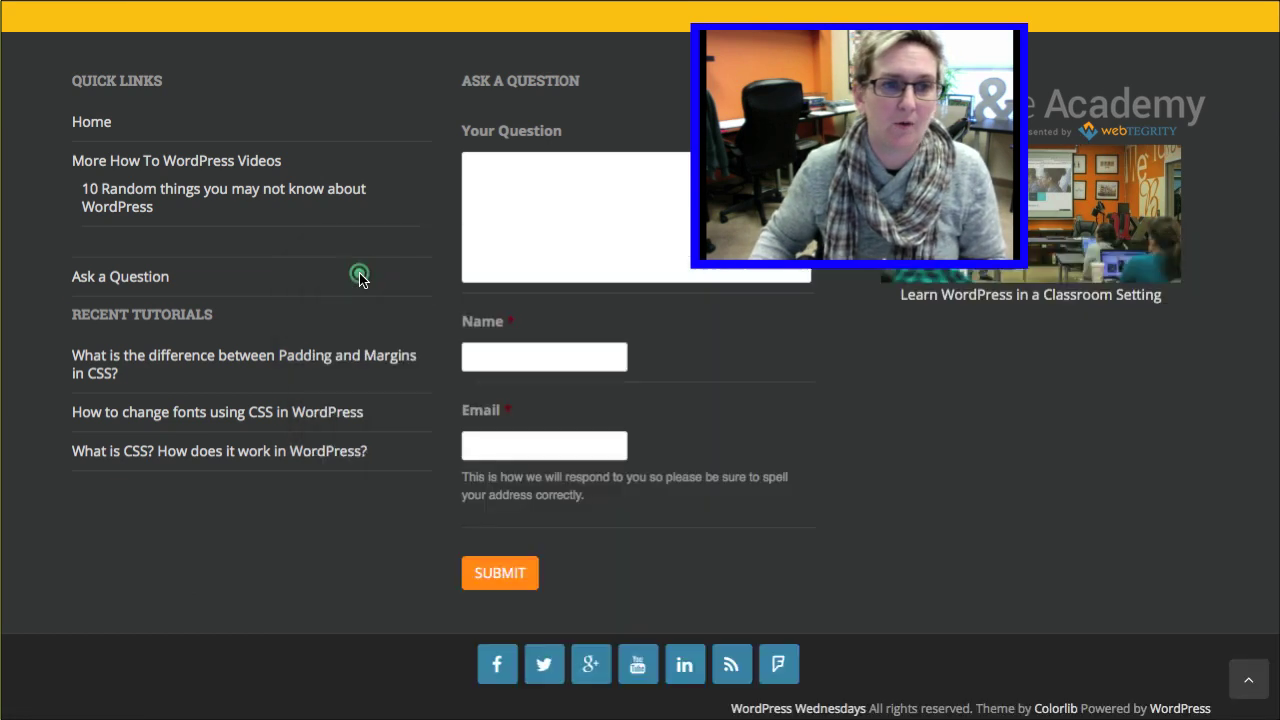
pyautogui.click(1227, 590)
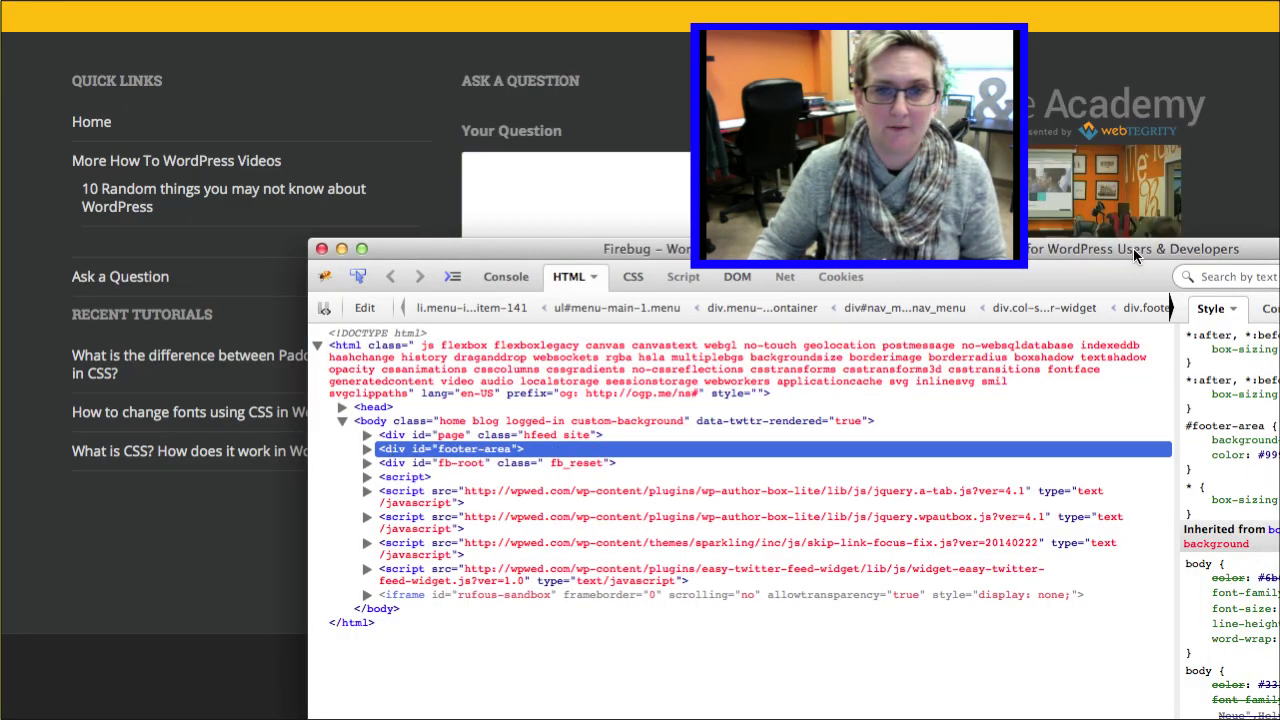
pyautogui.moveTo(1126, 250); pyautogui.dragTo(845, 267)
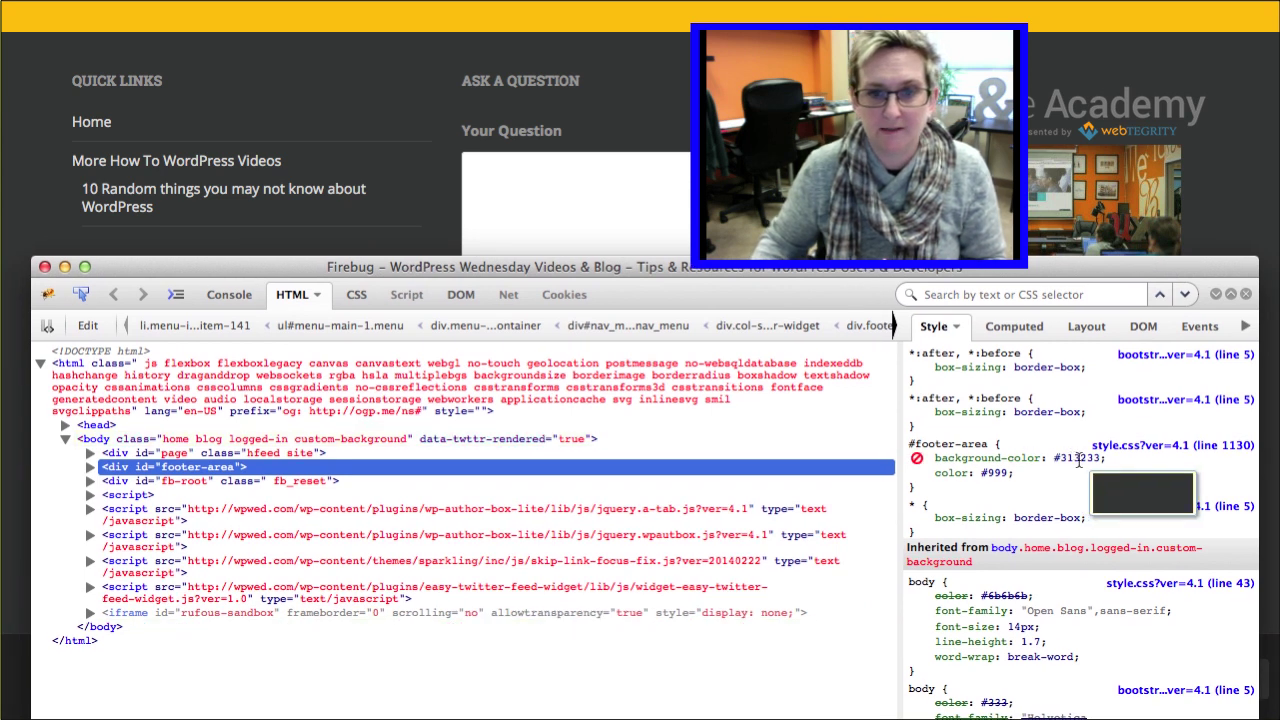
pyautogui.click(1060, 458)
pyautogui.write('#F9BB0B')
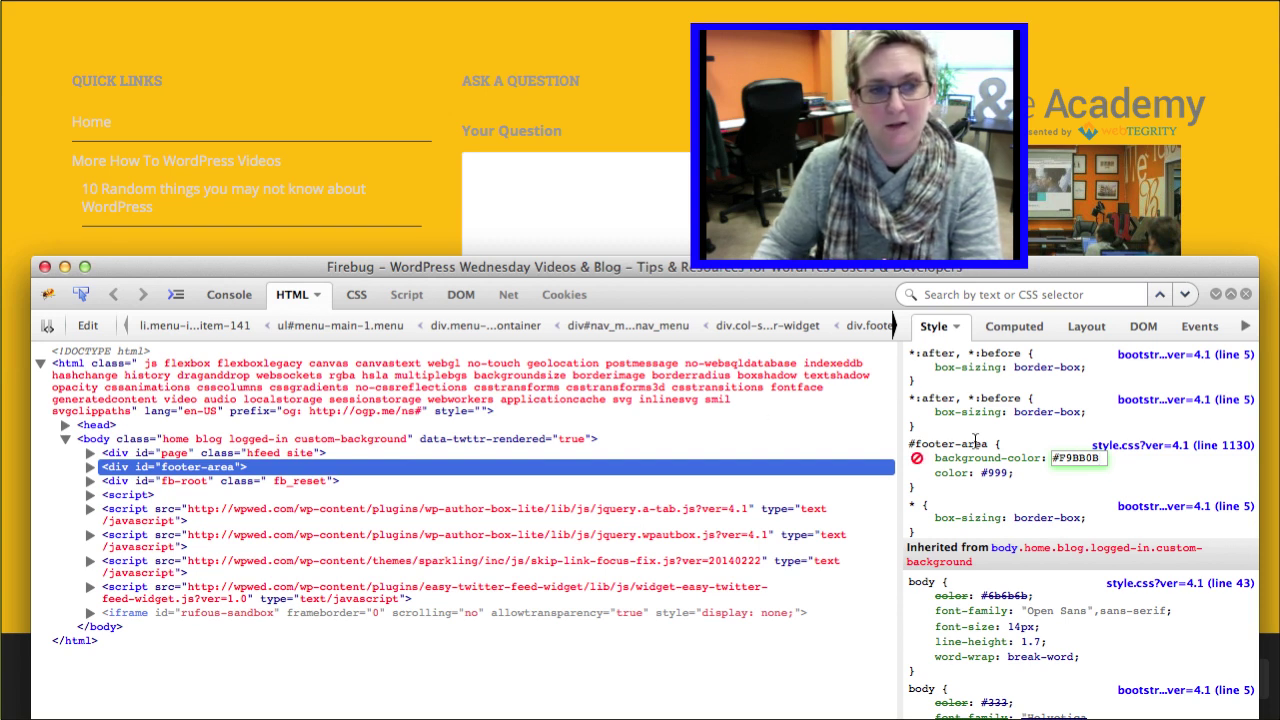
pyautogui.click(44, 266)
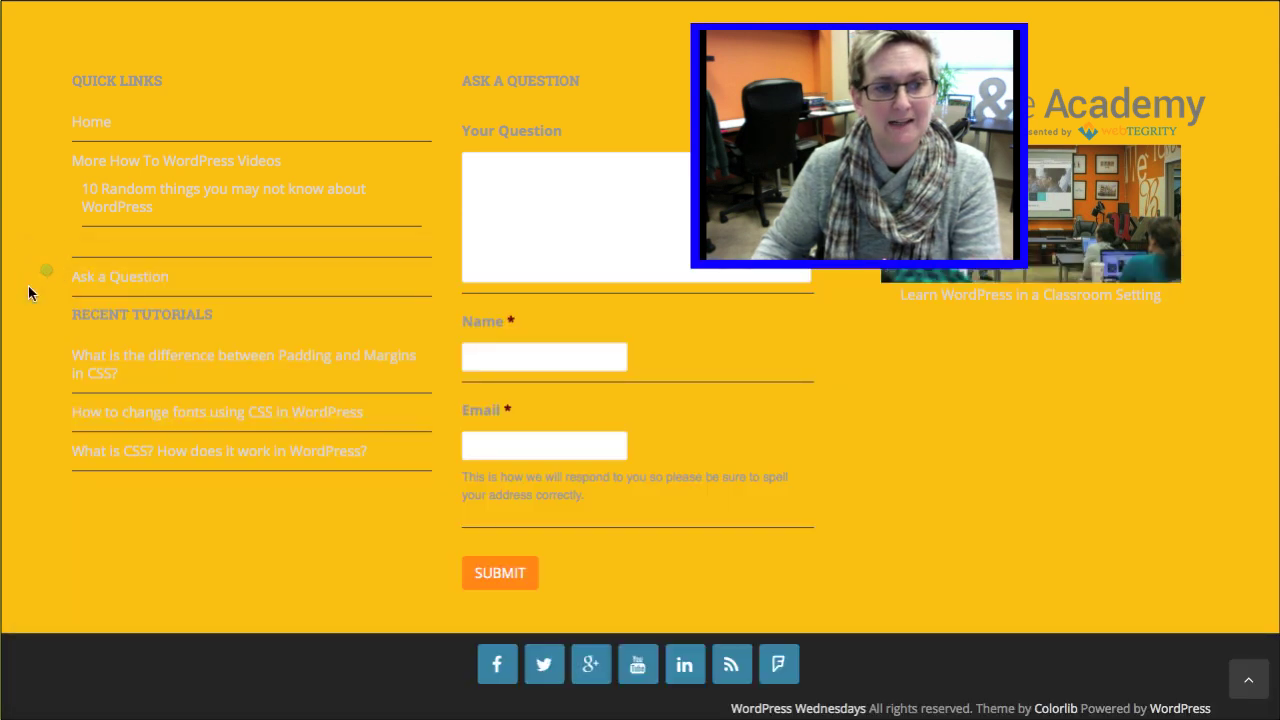
pyautogui.click(30, 290)
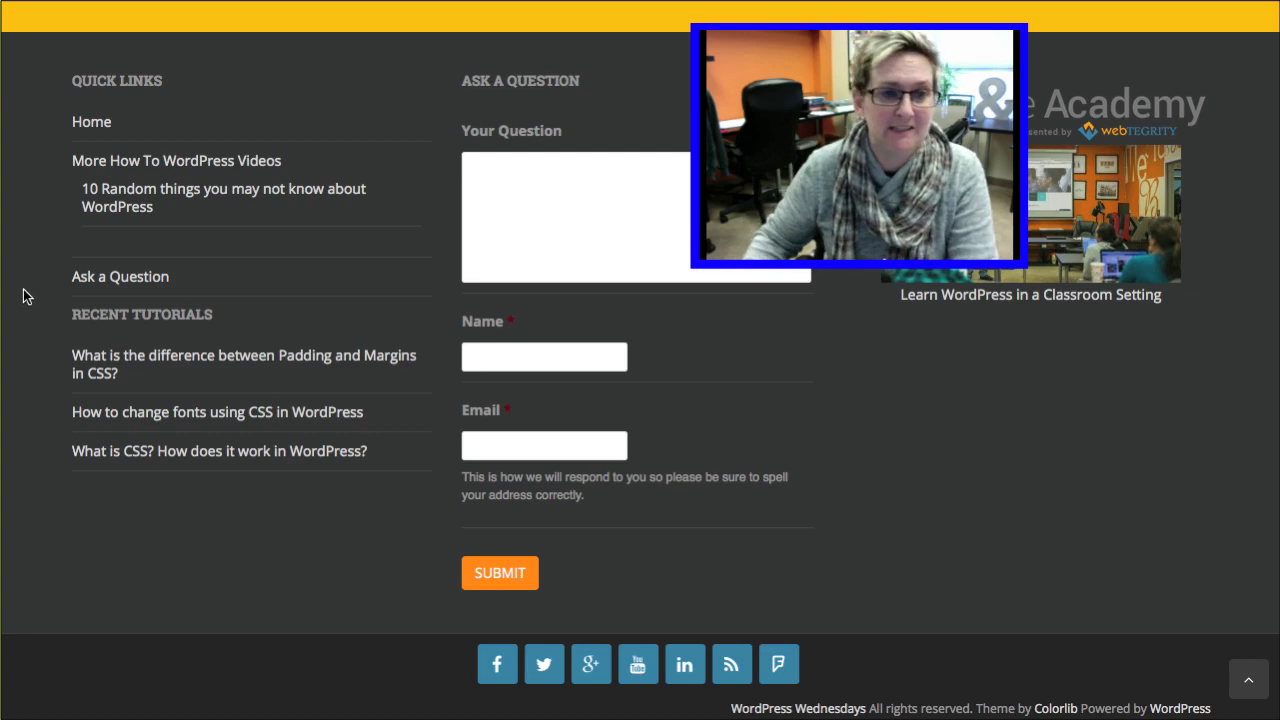
pyautogui.scroll(20, 25, 296)
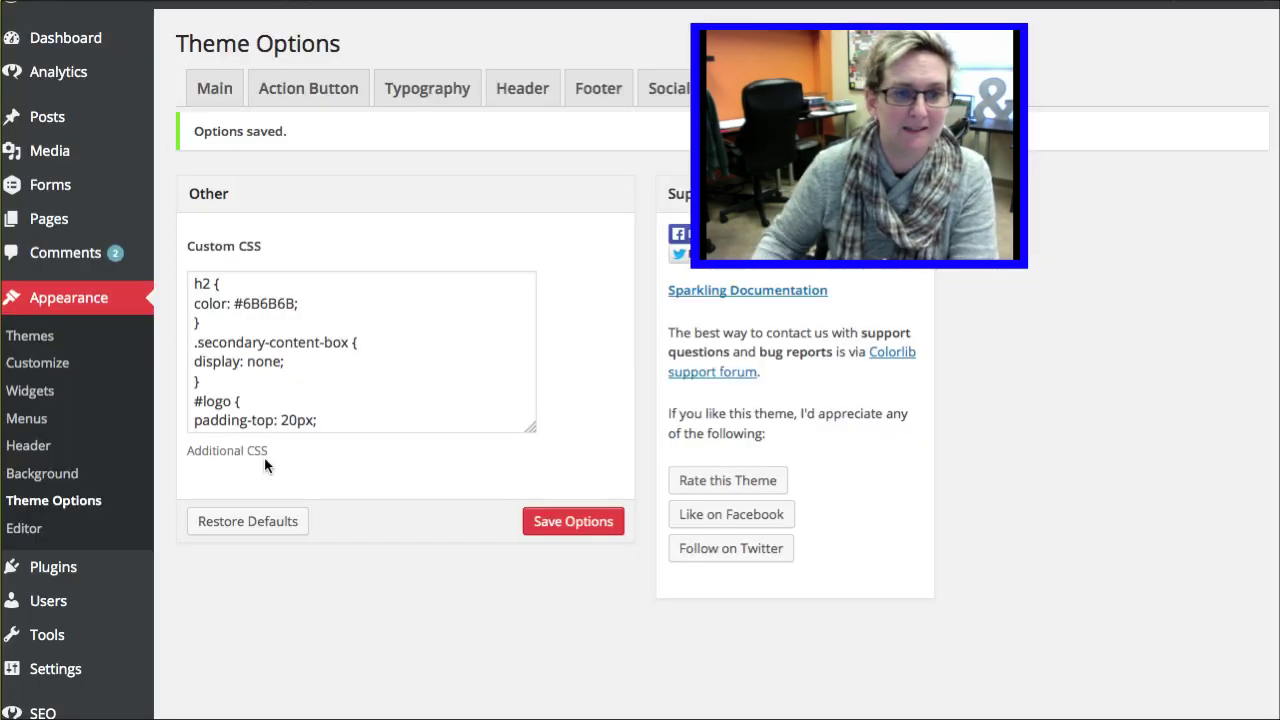
# Step: Rename the body rule's background-color property to background-image
pyautogui.click(318, 398)
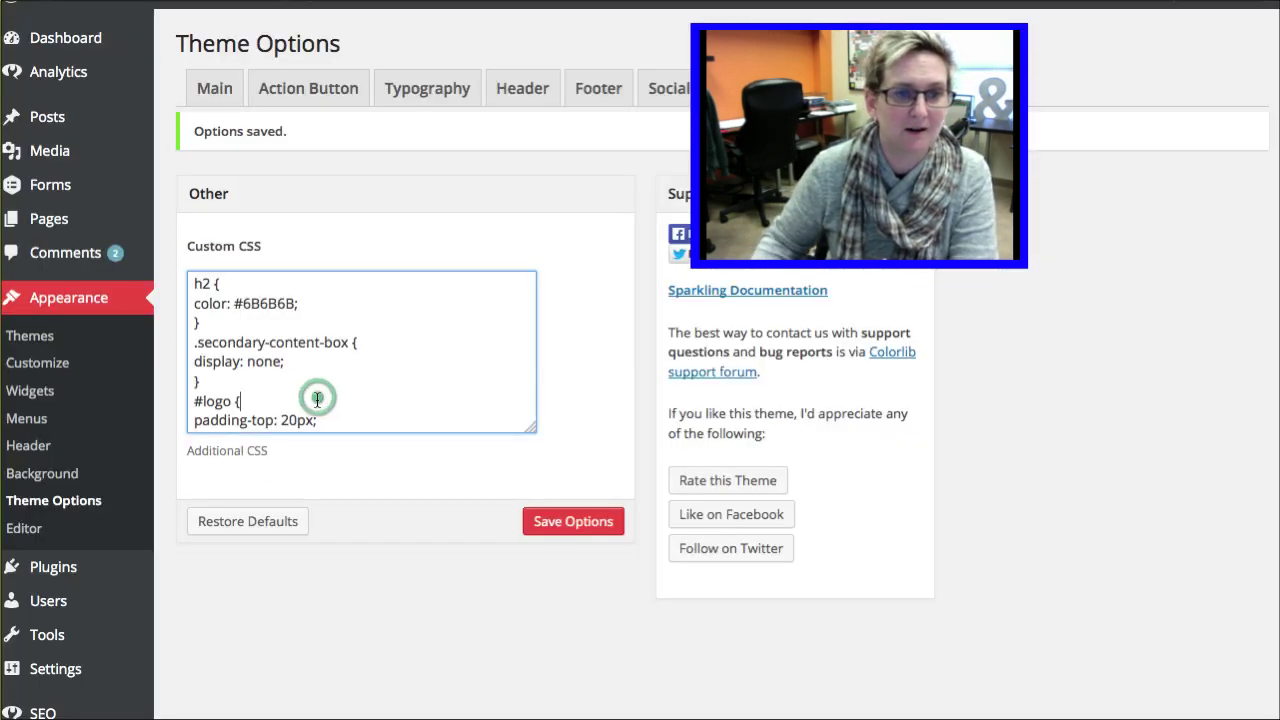
pyautogui.scroll(-10, 320, 389)
pyautogui.click(223, 294)
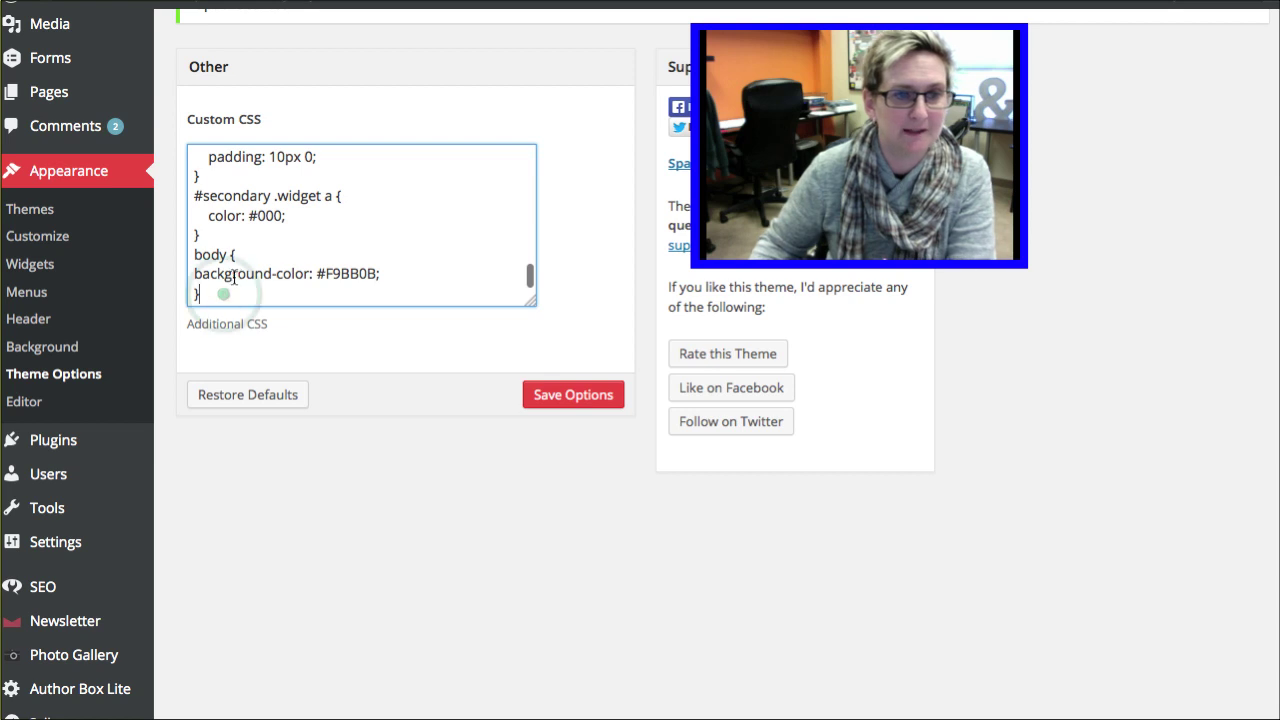
pyautogui.moveTo(276, 273); pyautogui.dragTo(304, 273)
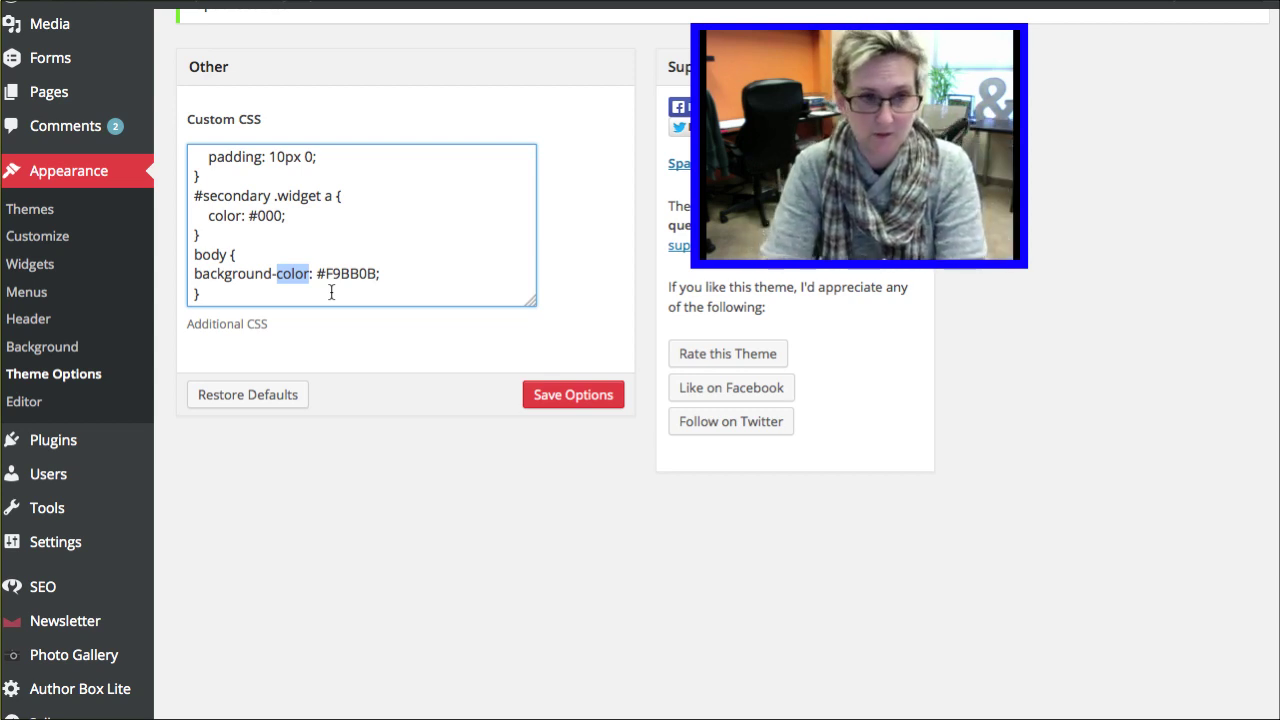
pyautogui.write('image')
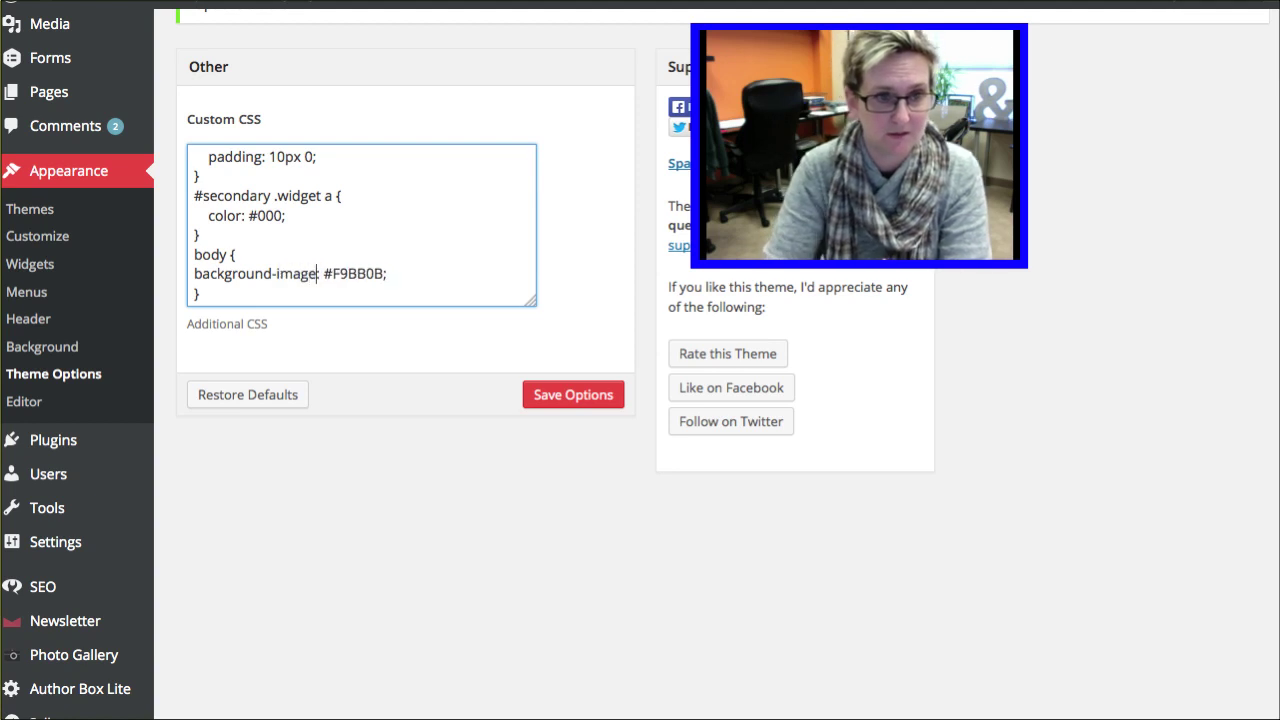
pyautogui.hotkey('shift', 'Right')
pyautogui.hotkey('shift', 'Right')
pyautogui.hotkey('shift', 'Right')
pyautogui.hotkey('shift', 'Right')
pyautogui.press('BackSpace')
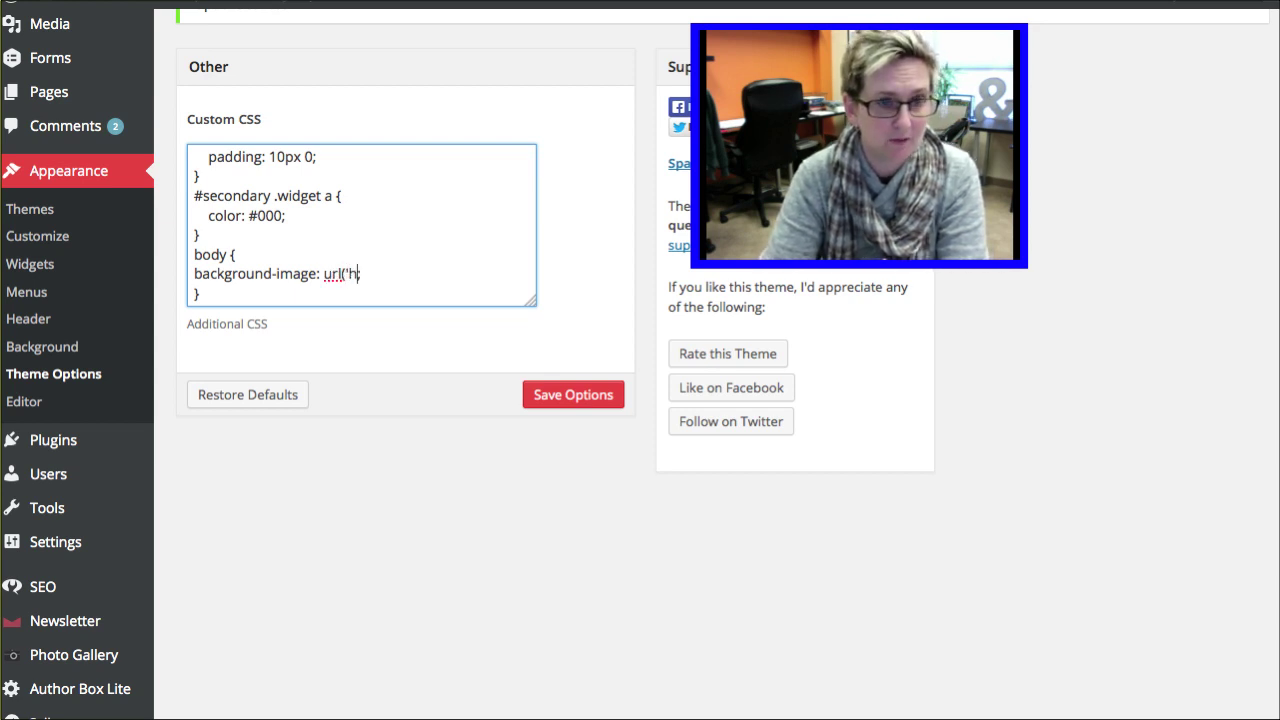
pyautogui.write('://wp')
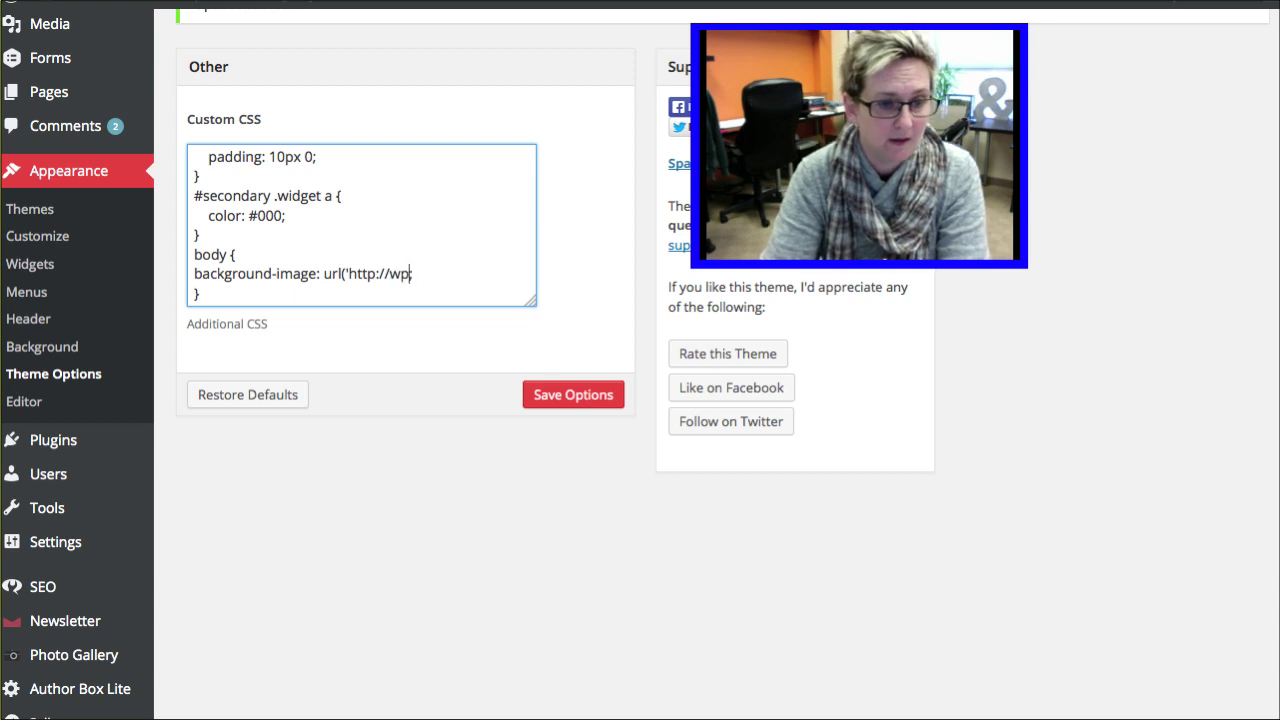
pyautogui.write('wed.com/wp-content/uploads')
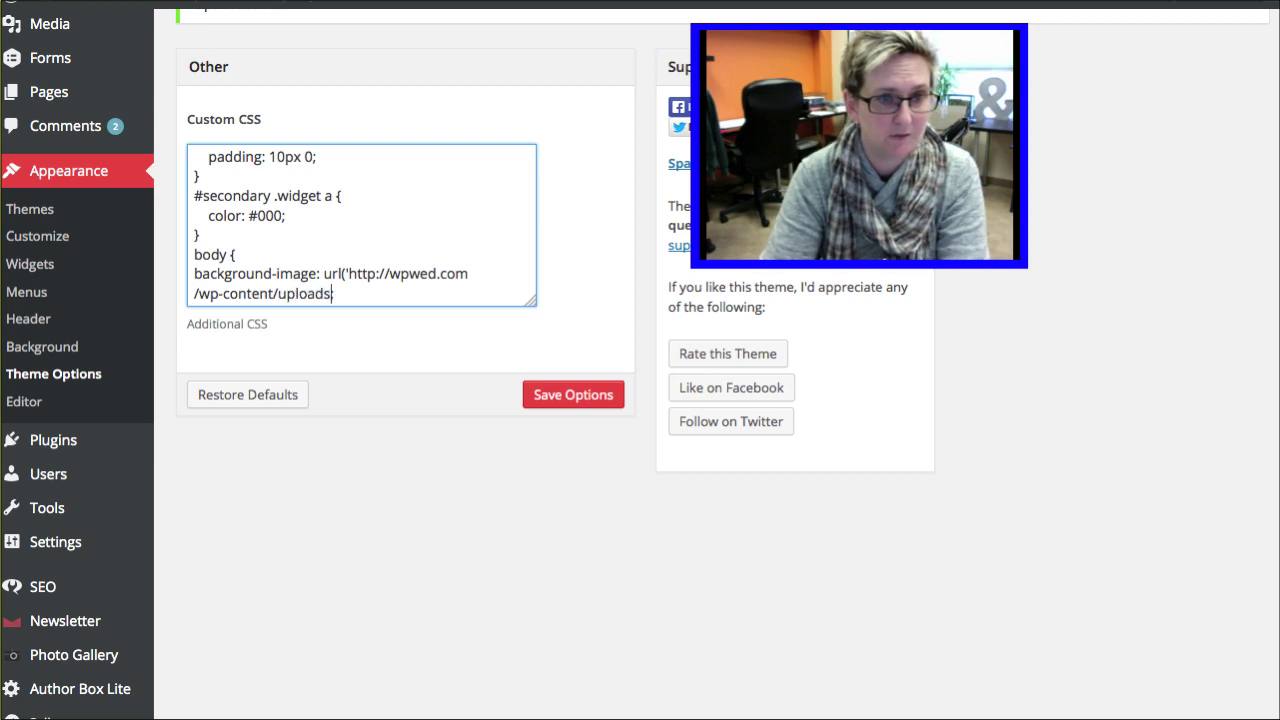
pyautogui.write('/201')
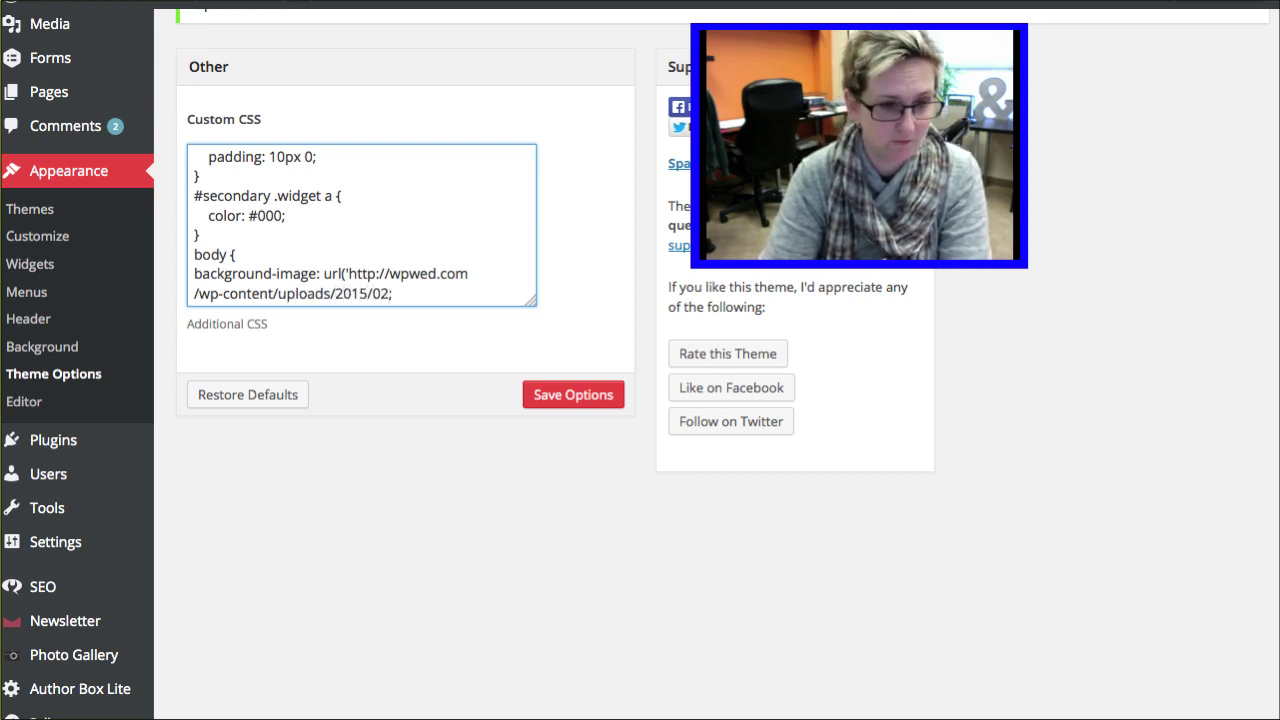
pyautogui.write('5/02/Code_Poetry_')
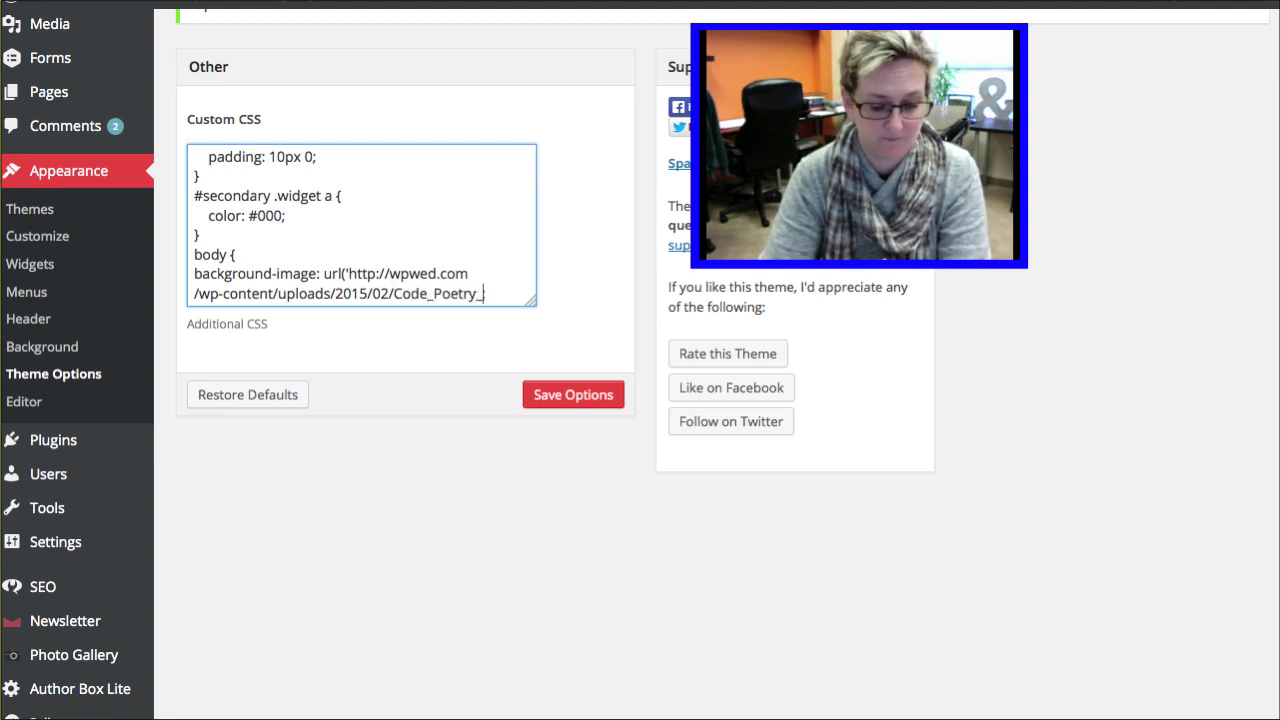
pyautogui.write('2560x1440')
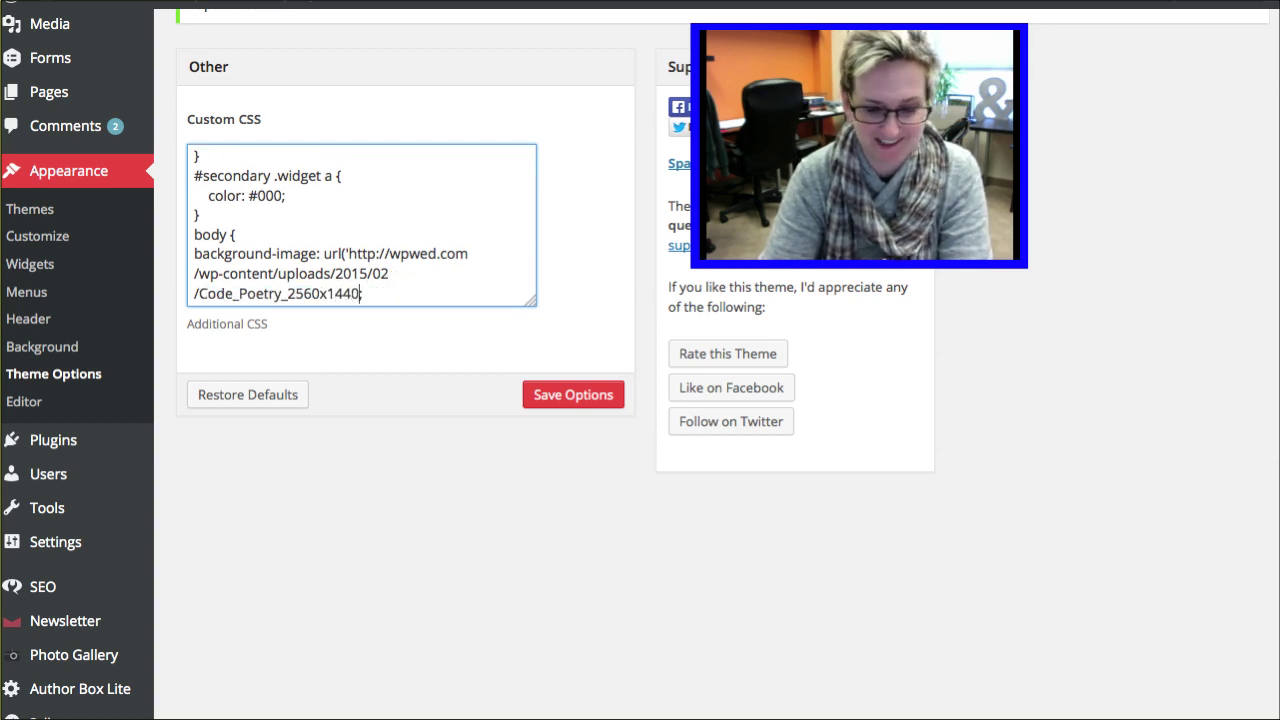
pyautogui.write('_2.jpg')
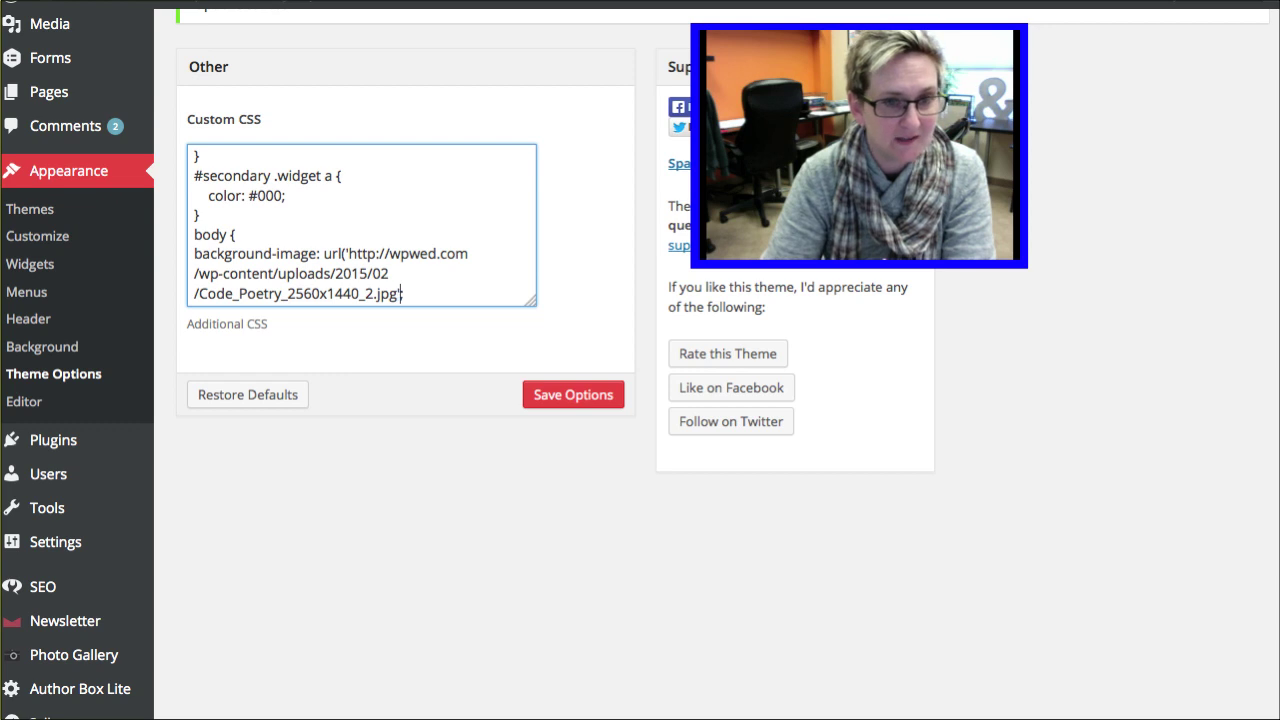
pyautogui.write("';);")
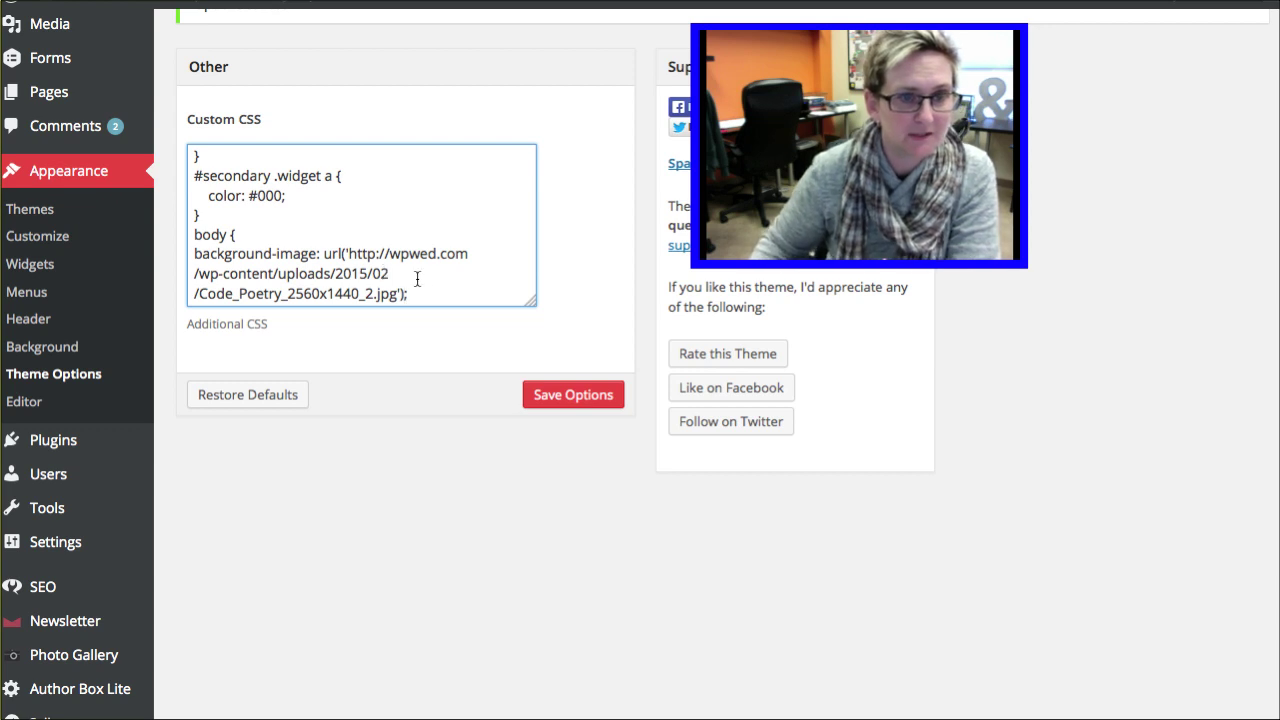
pyautogui.click(409, 277)
pyautogui.scroll(-1, 409, 277)
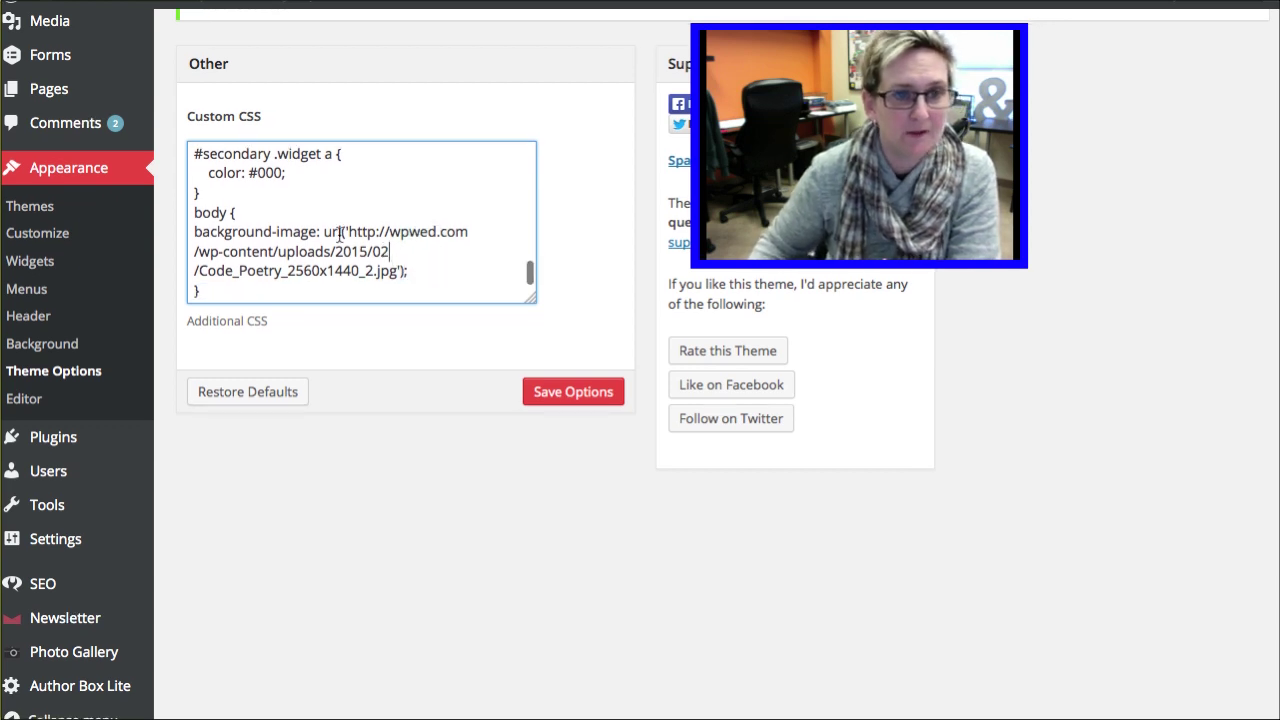
pyautogui.moveTo(352, 233); pyautogui.dragTo(403, 274)
pyautogui.click(440, 266)
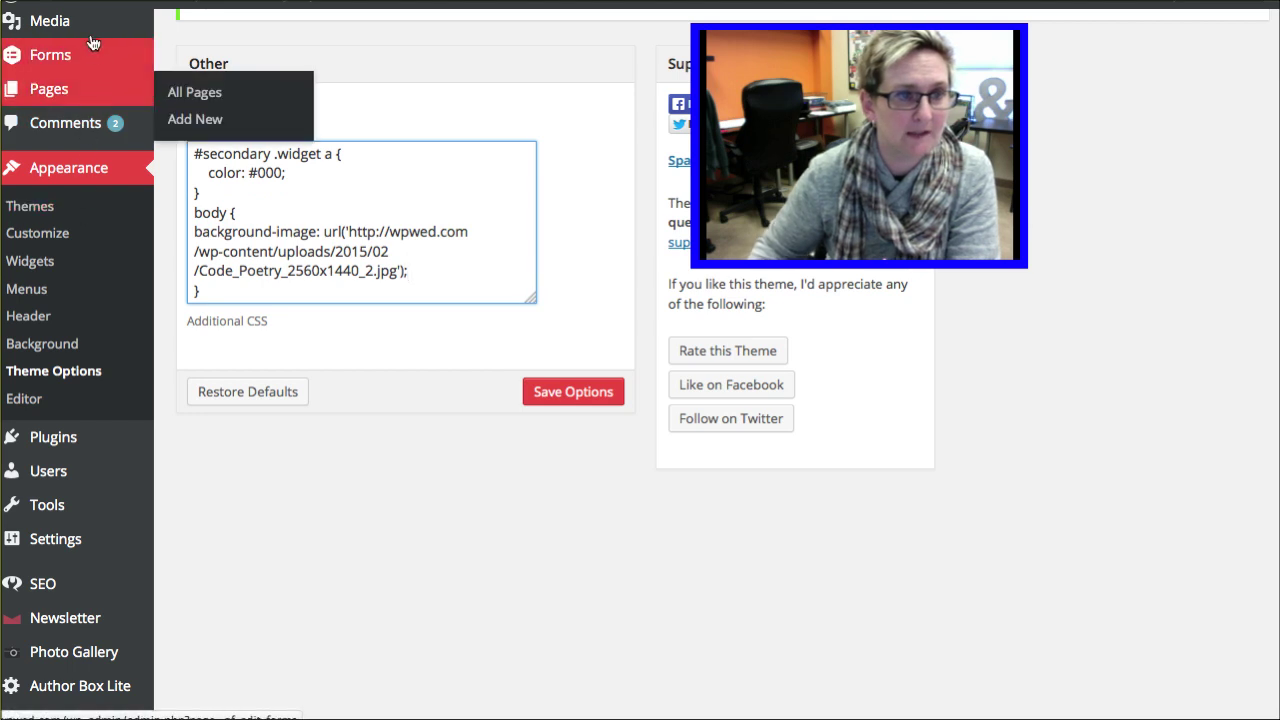
# Step: Copy the Code_Poetry_2560x1440_2.jpg URL from the Media Library into the CSS url('') value
pyautogui.click(204, 38)
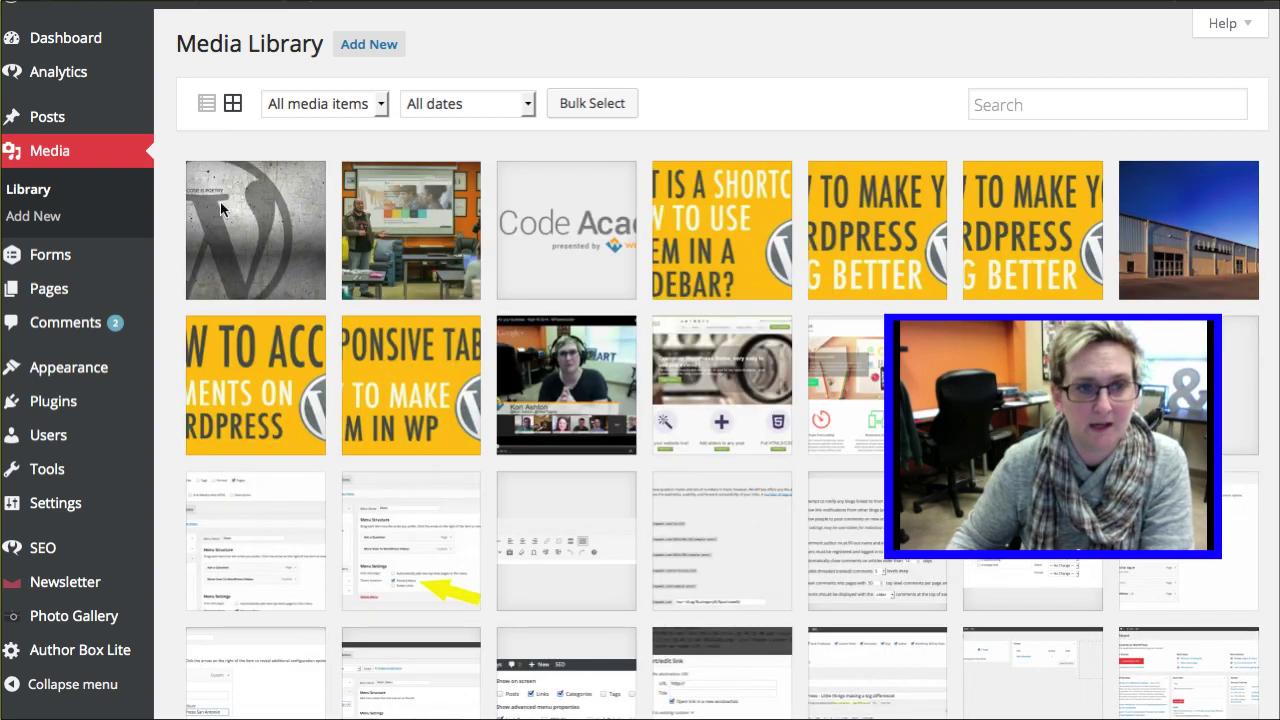
pyautogui.click(228, 209)
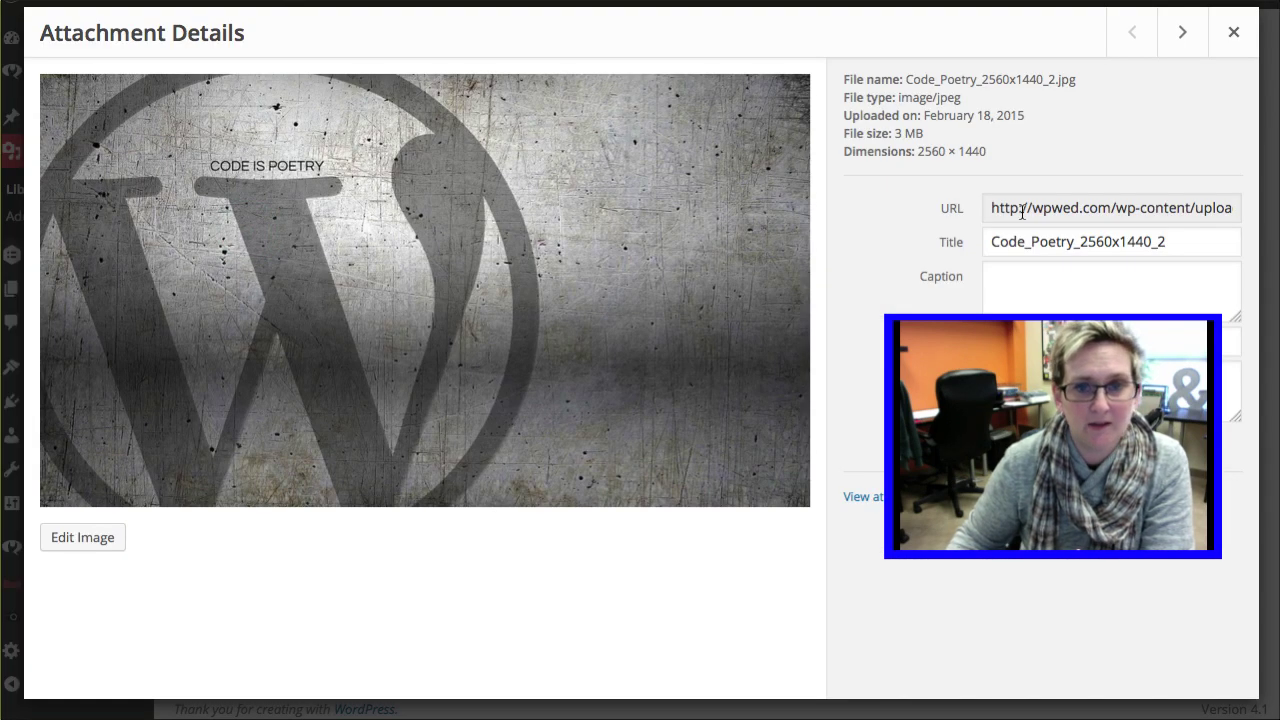
pyautogui.click(1020, 210)
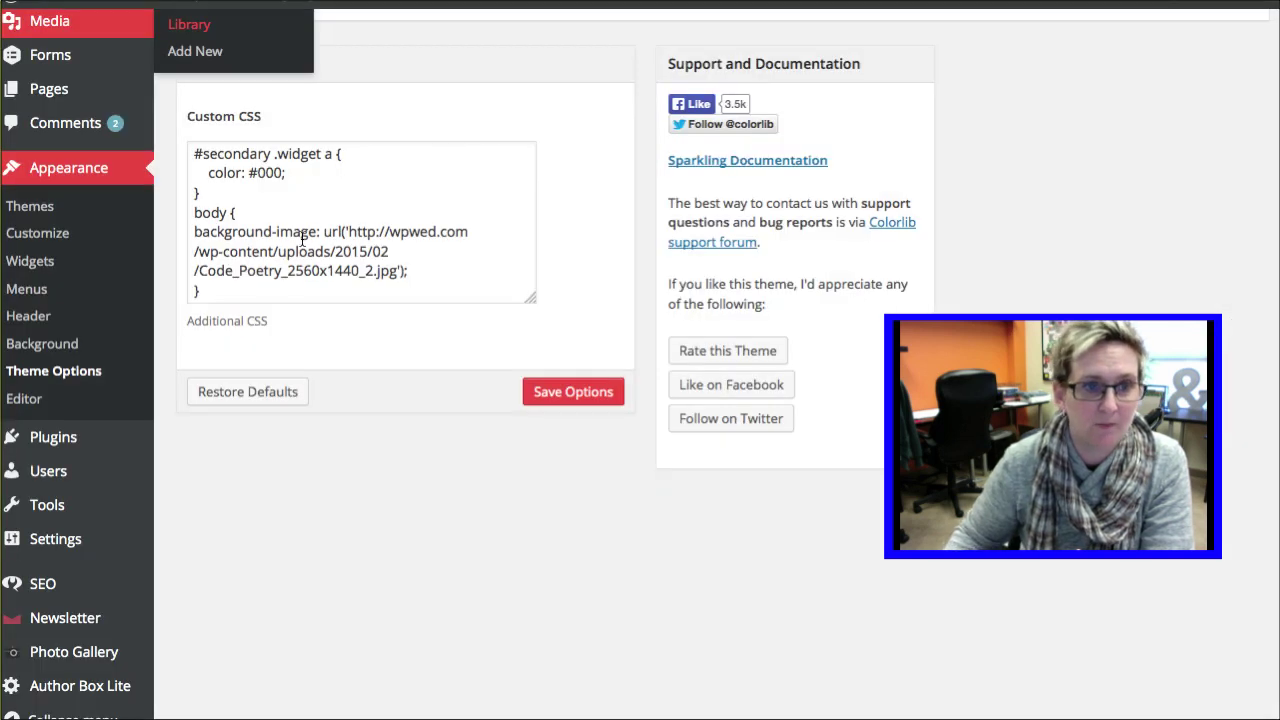
pyautogui.click(305, 238)
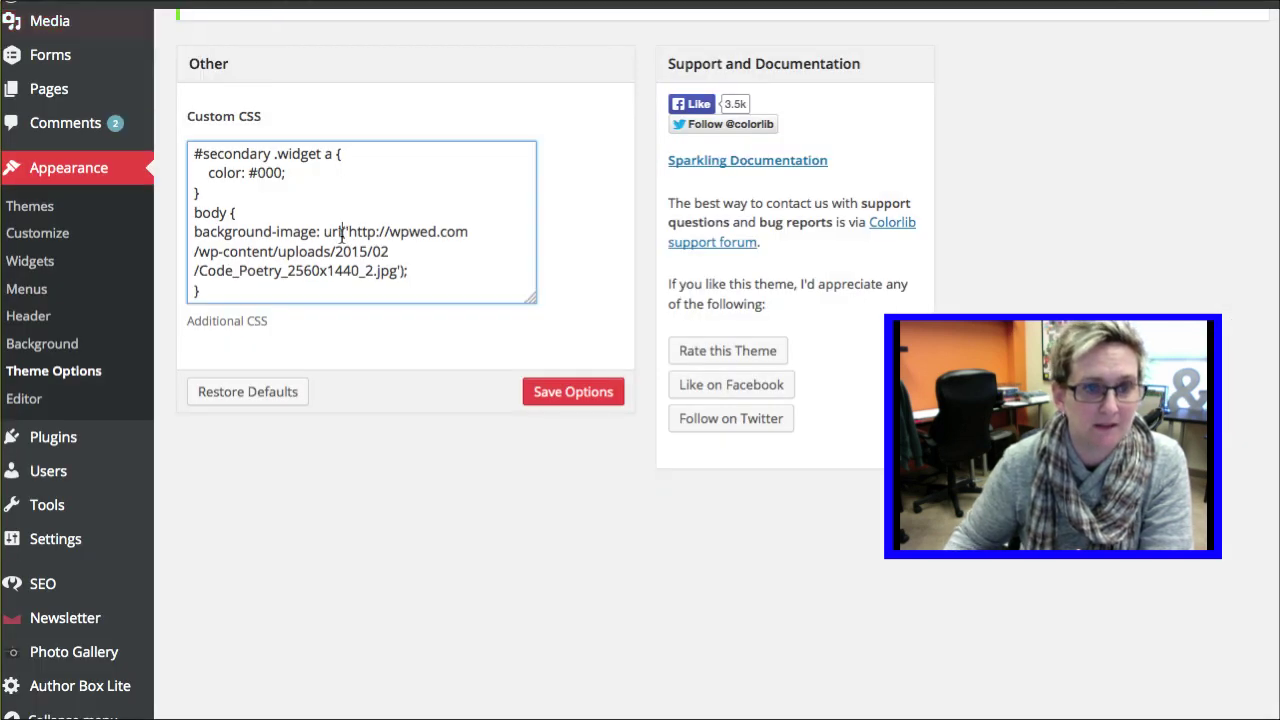
pyautogui.click(349, 232)
pyautogui.keyDown('shift'); pyautogui.click(397, 272); pyautogui.keyUp('shift')
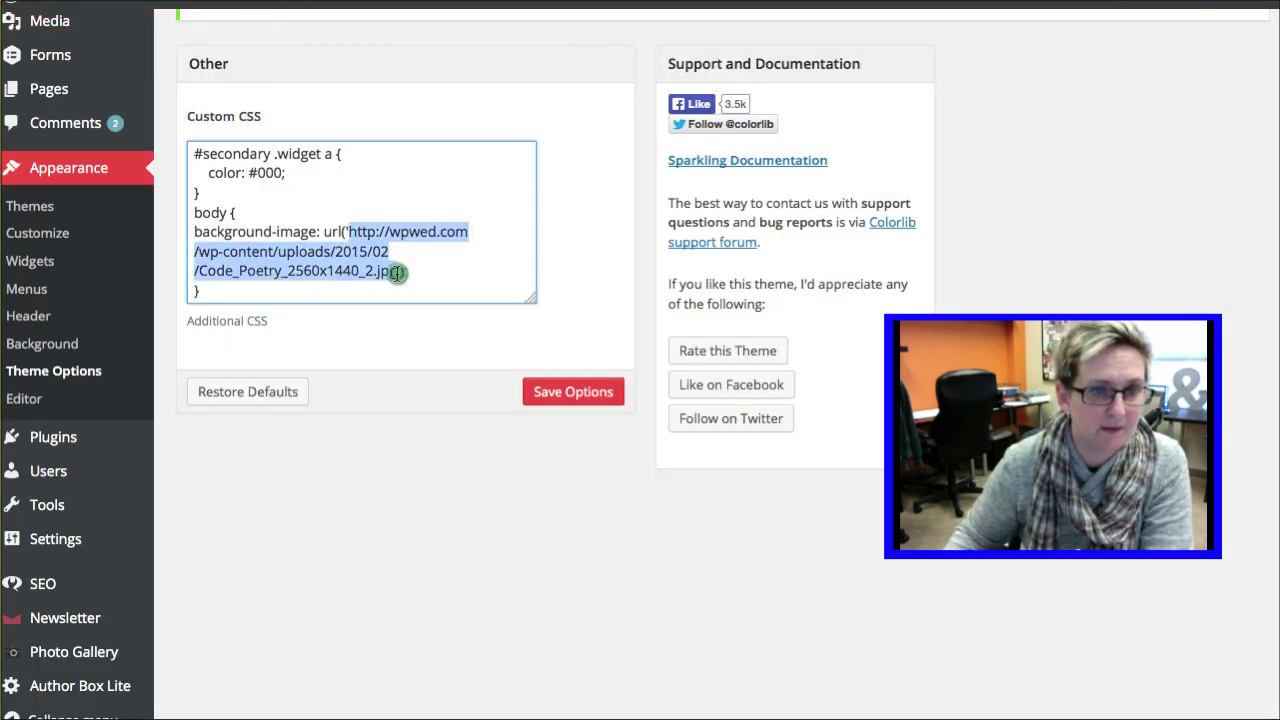
pyautogui.press('Right')
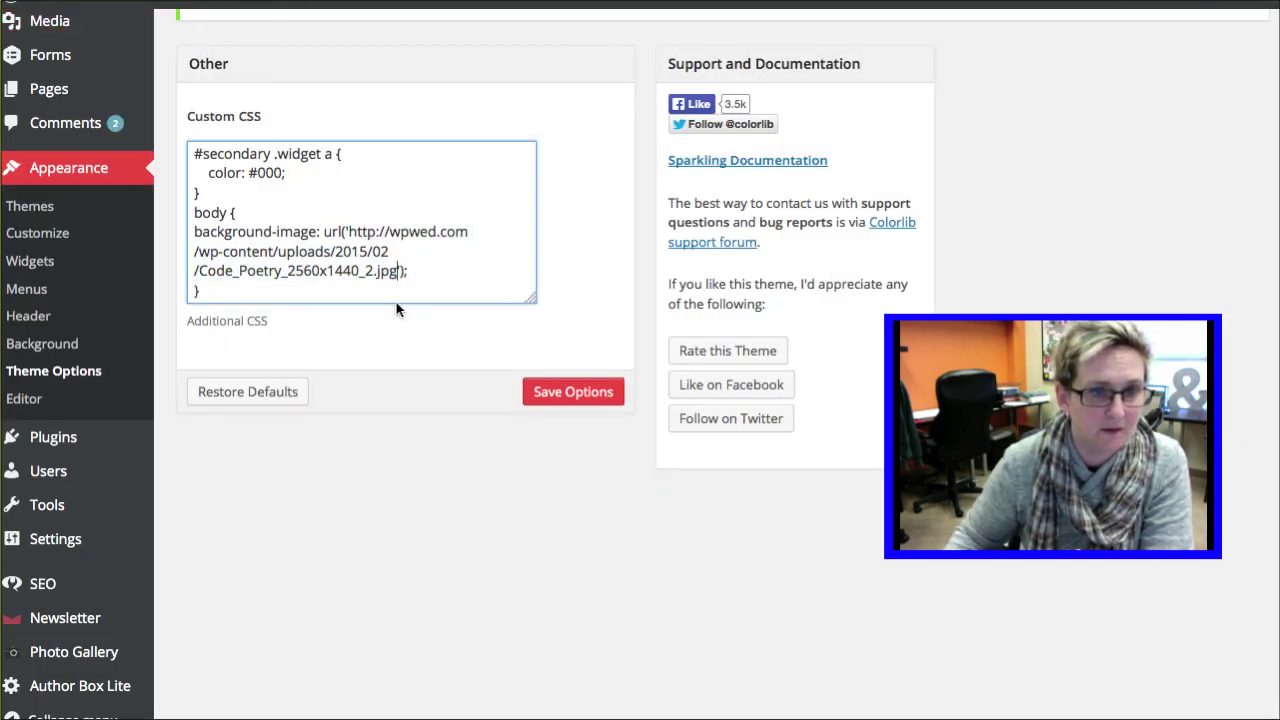
# Step: Save the custom CSS and scroll the live blog to inspect the Code is Poetry background
pyautogui.click(563, 398)
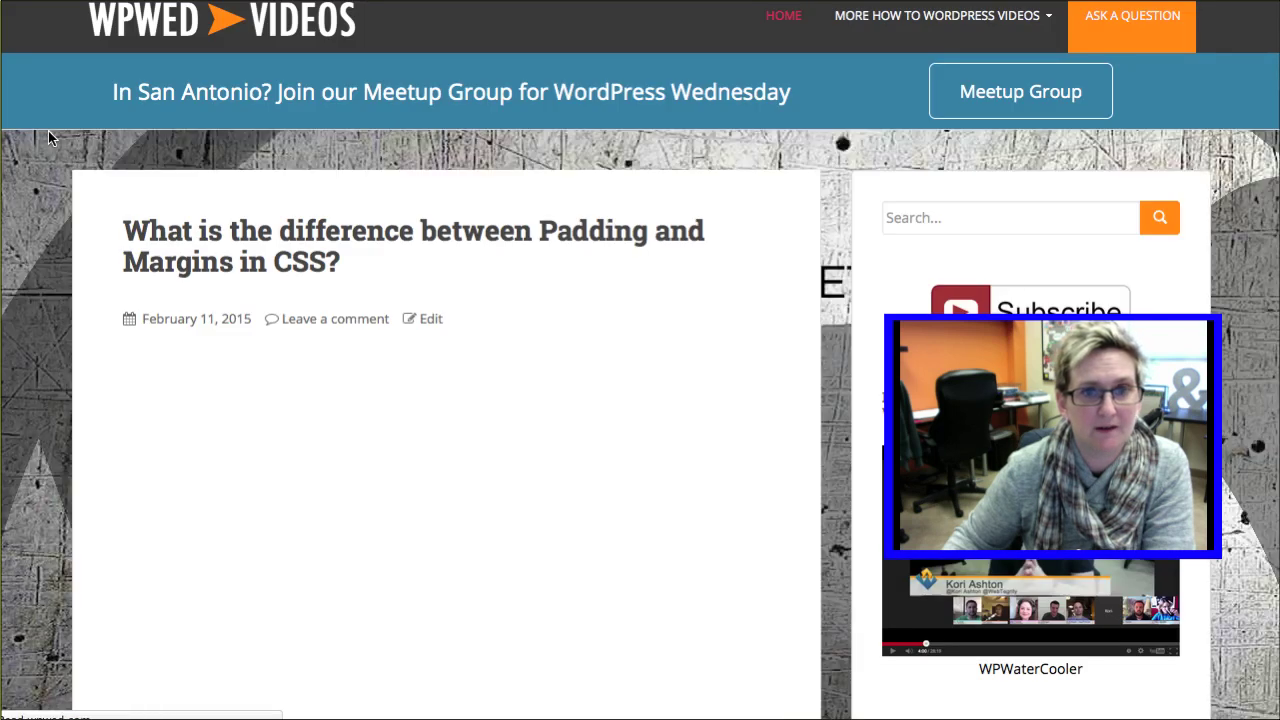
pyautogui.scroll(-10, 41, 190)
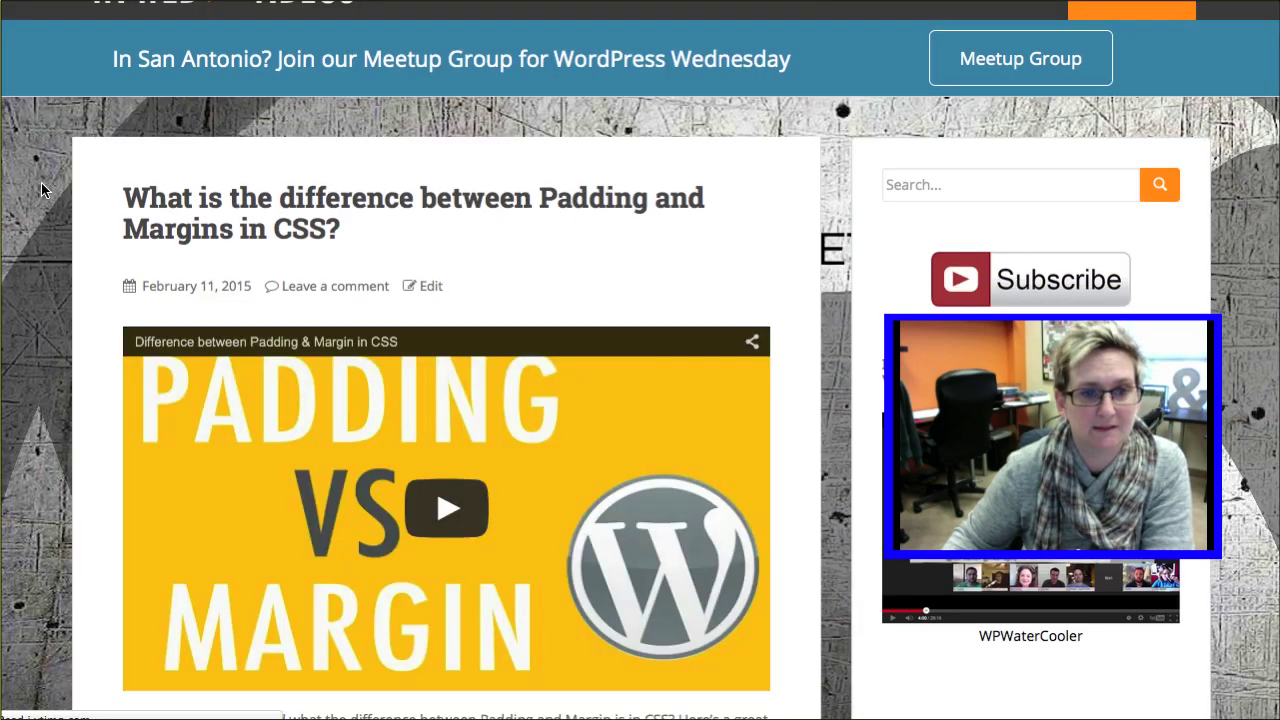
pyautogui.scroll(-15, 41, 190)
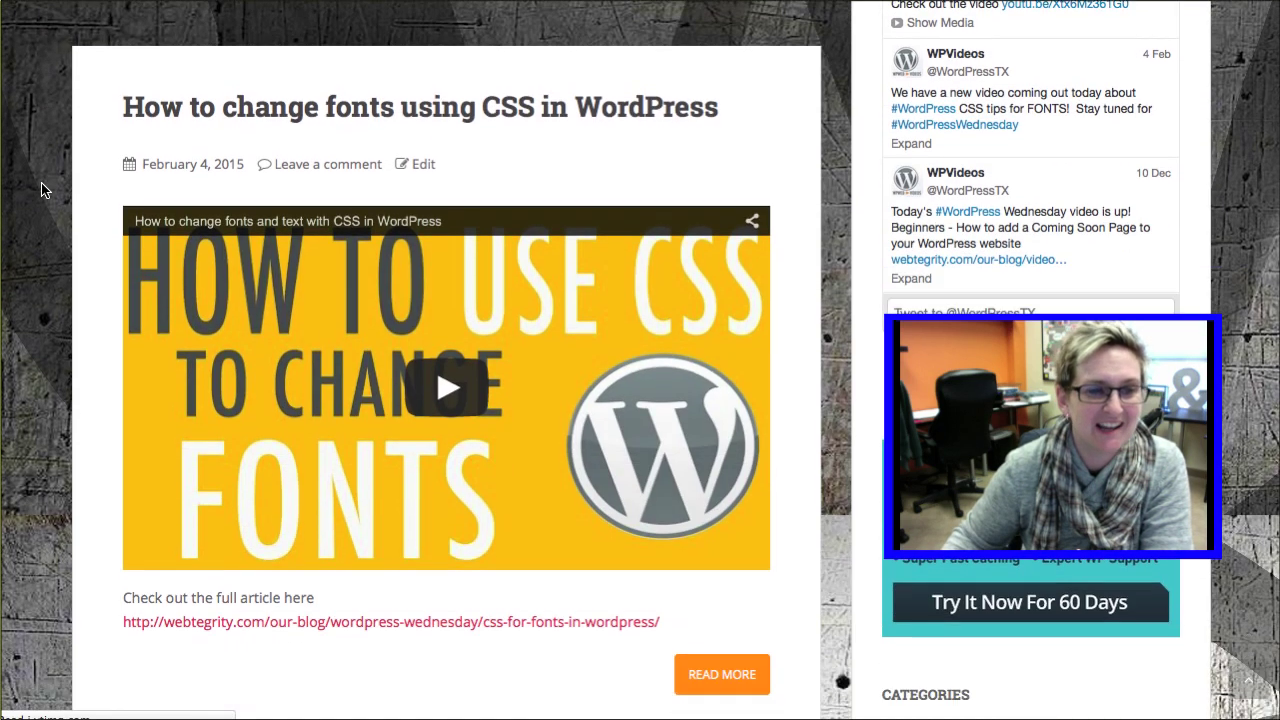
pyautogui.scroll(-12, 42, 190)
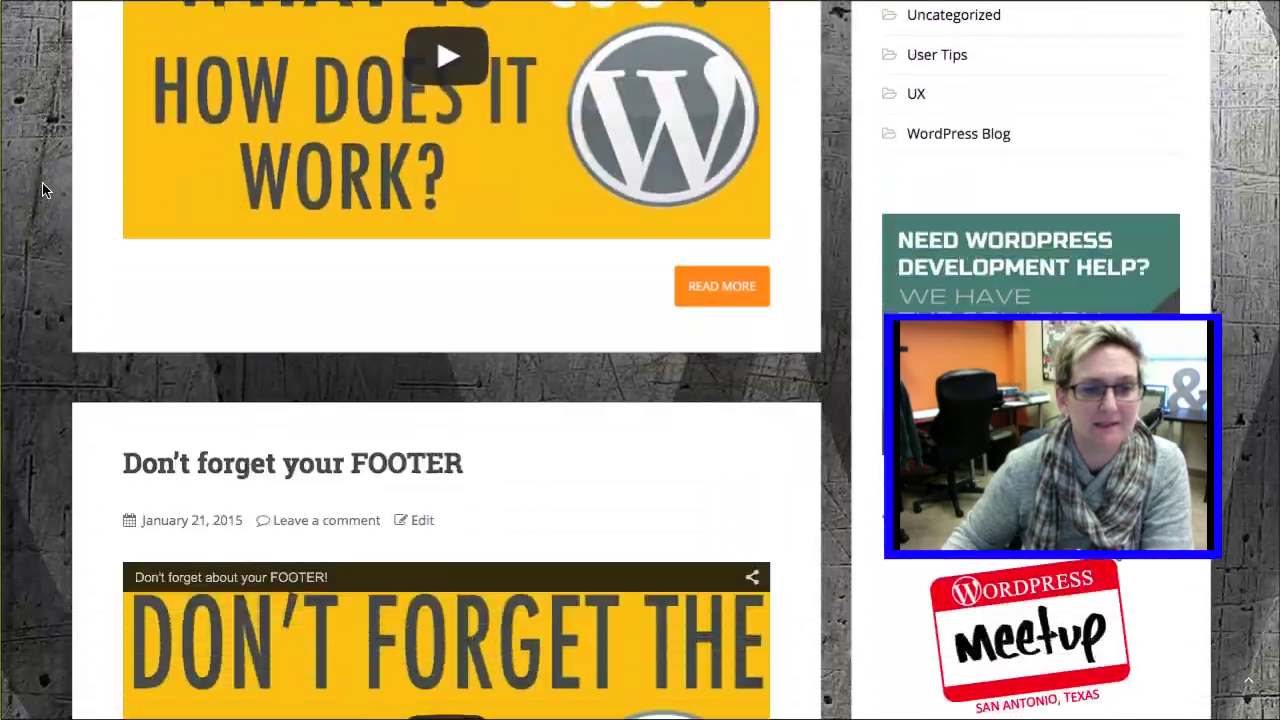
pyautogui.scroll(-6, 42, 190)
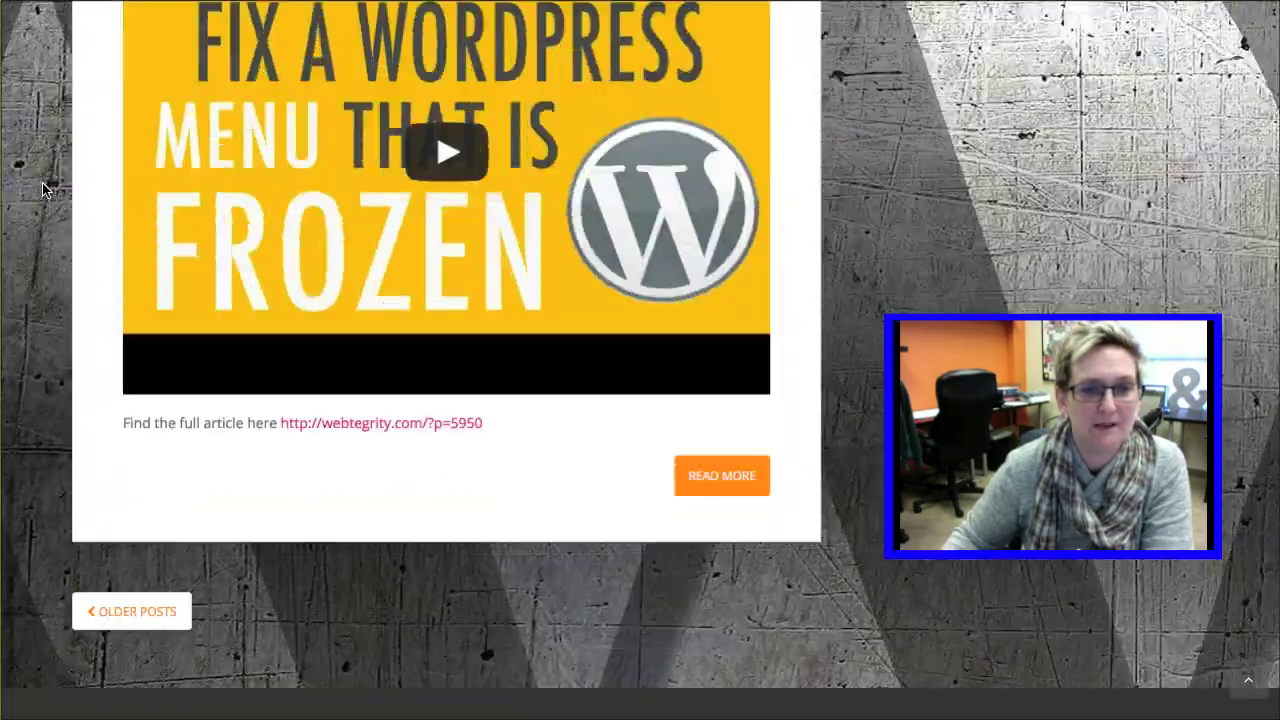
pyautogui.scroll(18, 42, 190)
pyautogui.scroll(20, 42, 182)
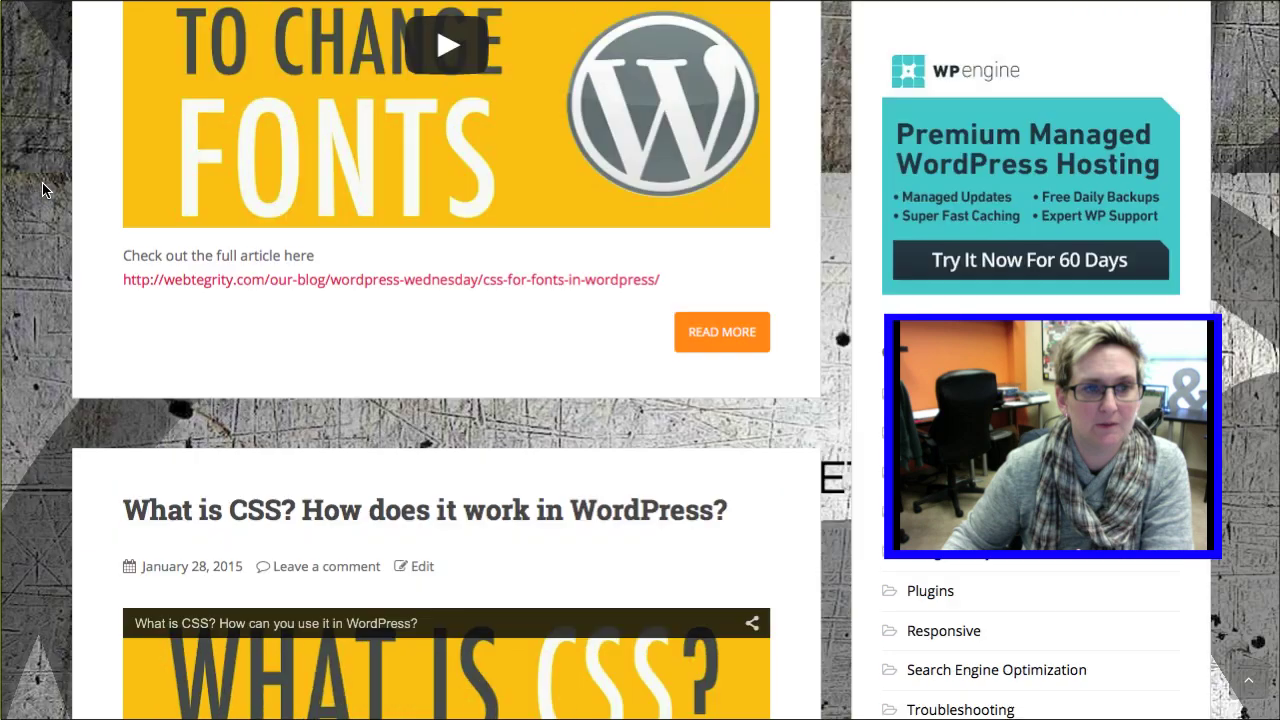
pyautogui.moveTo(840, 14)
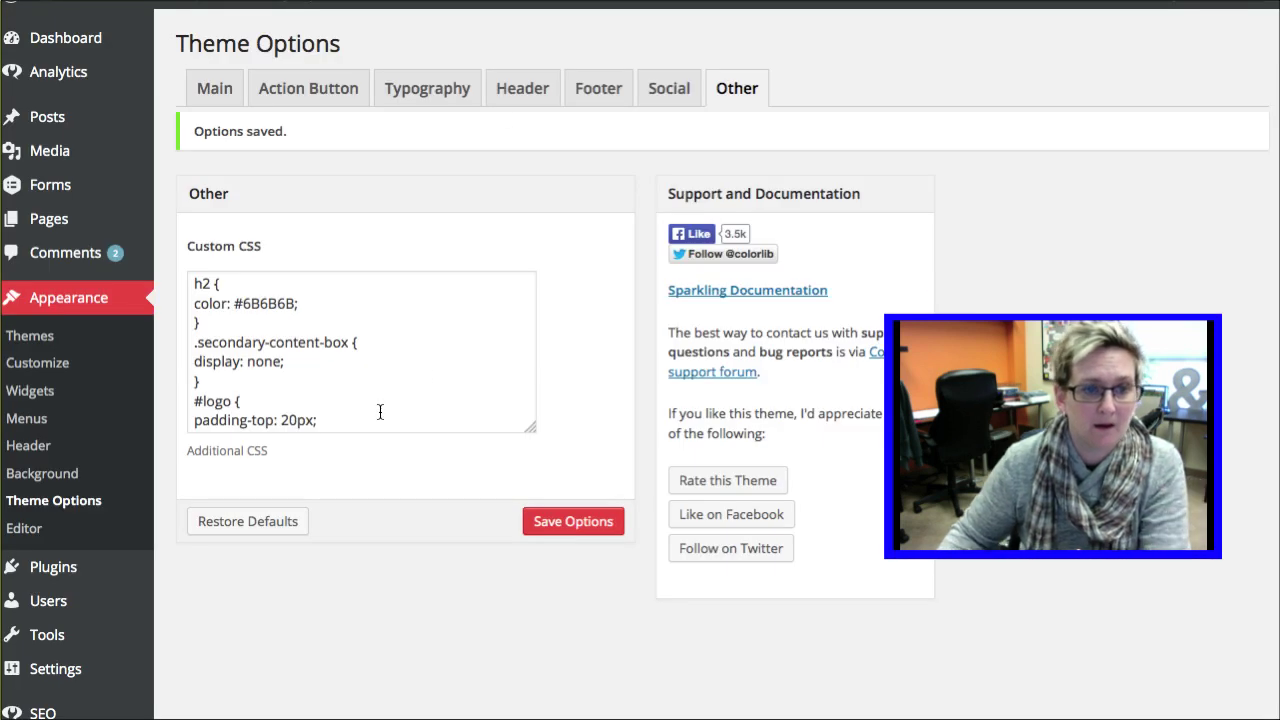
# Step: Paste background-repeat: no-repeat, background-attachment: fixed and background-position: center below background-image
pyautogui.click(380, 412)
pyautogui.scroll(-15, 380, 400)
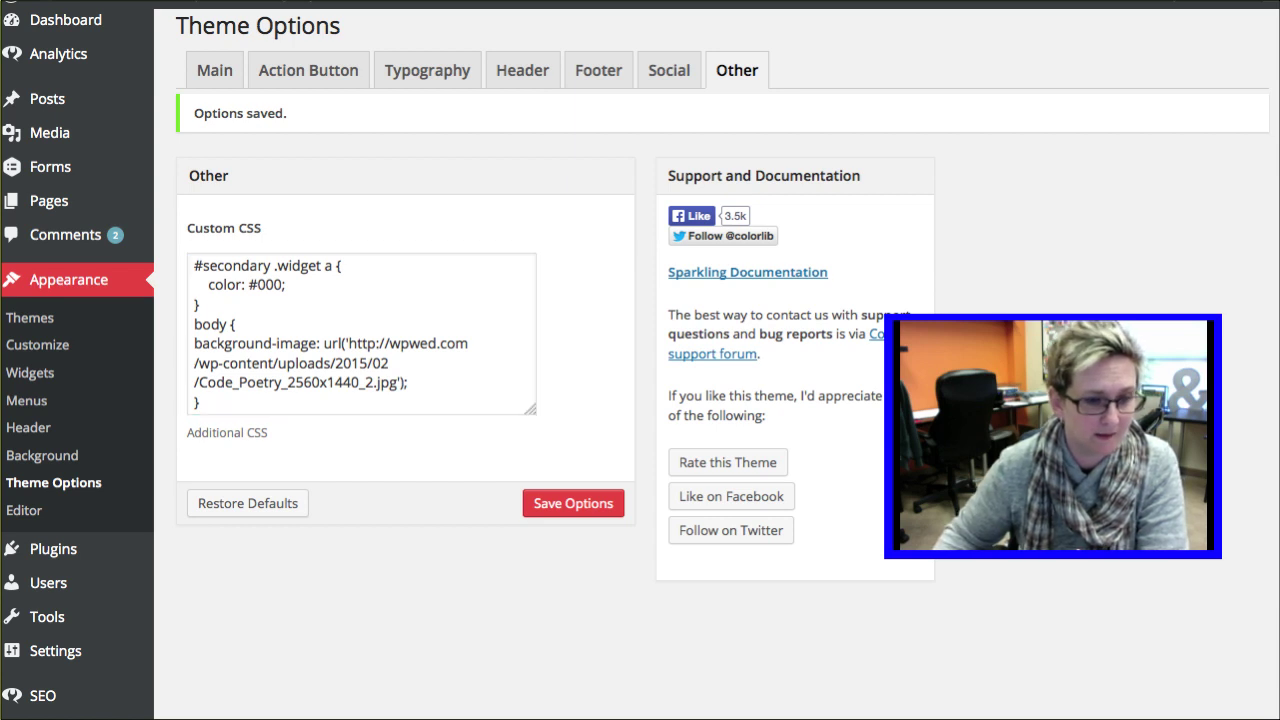
pyautogui.click(422, 385)
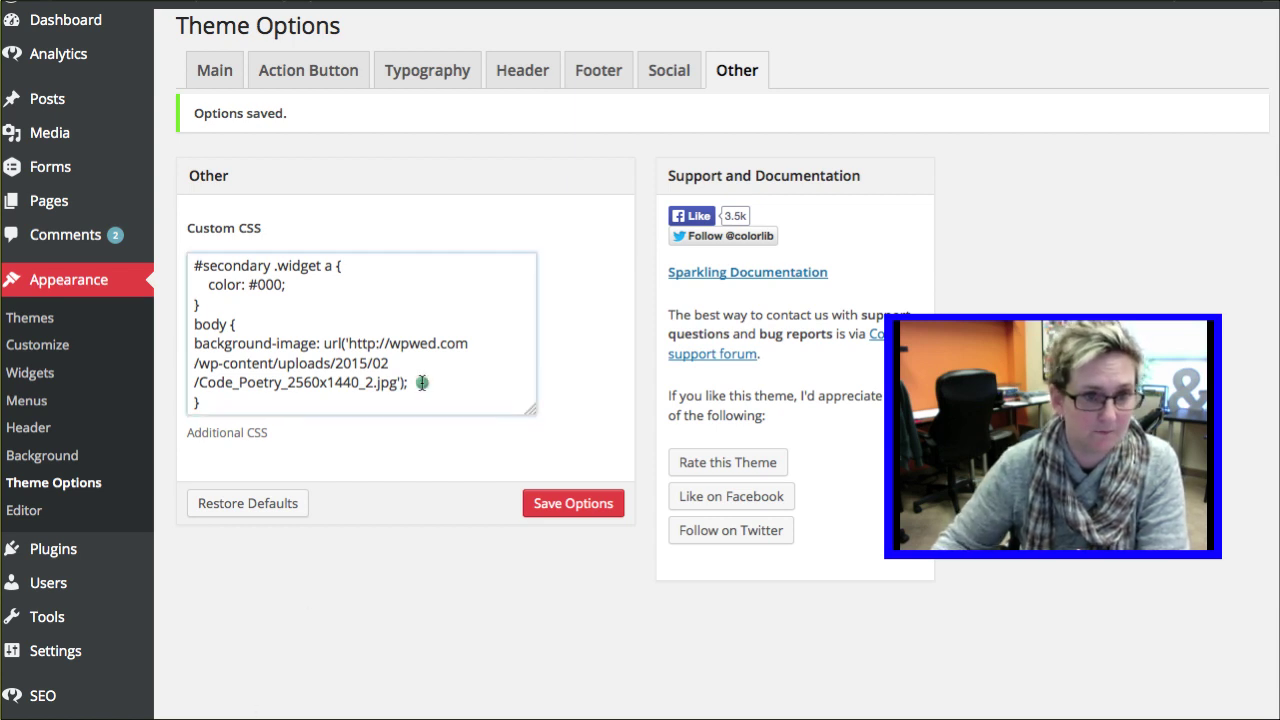
pyautogui.click(422, 385)
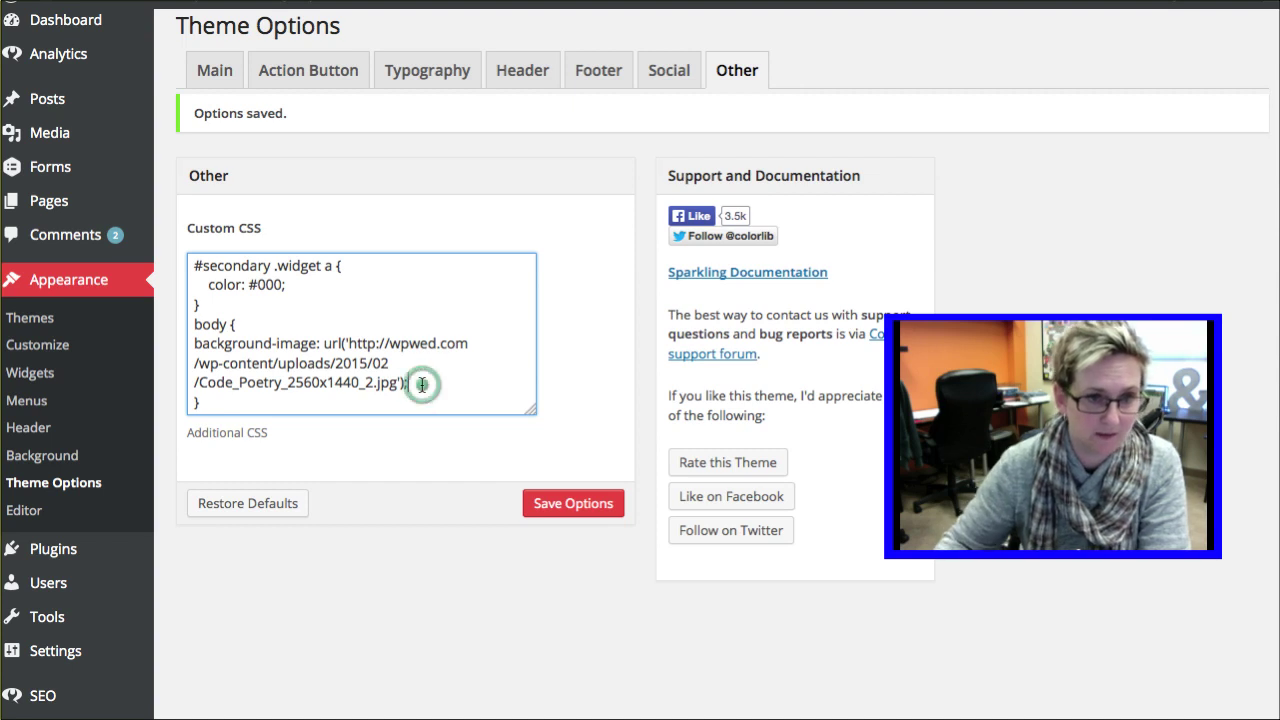
pyautogui.write('background-repeat: no-repeat; background-attachment: fixed; background-position: center;')
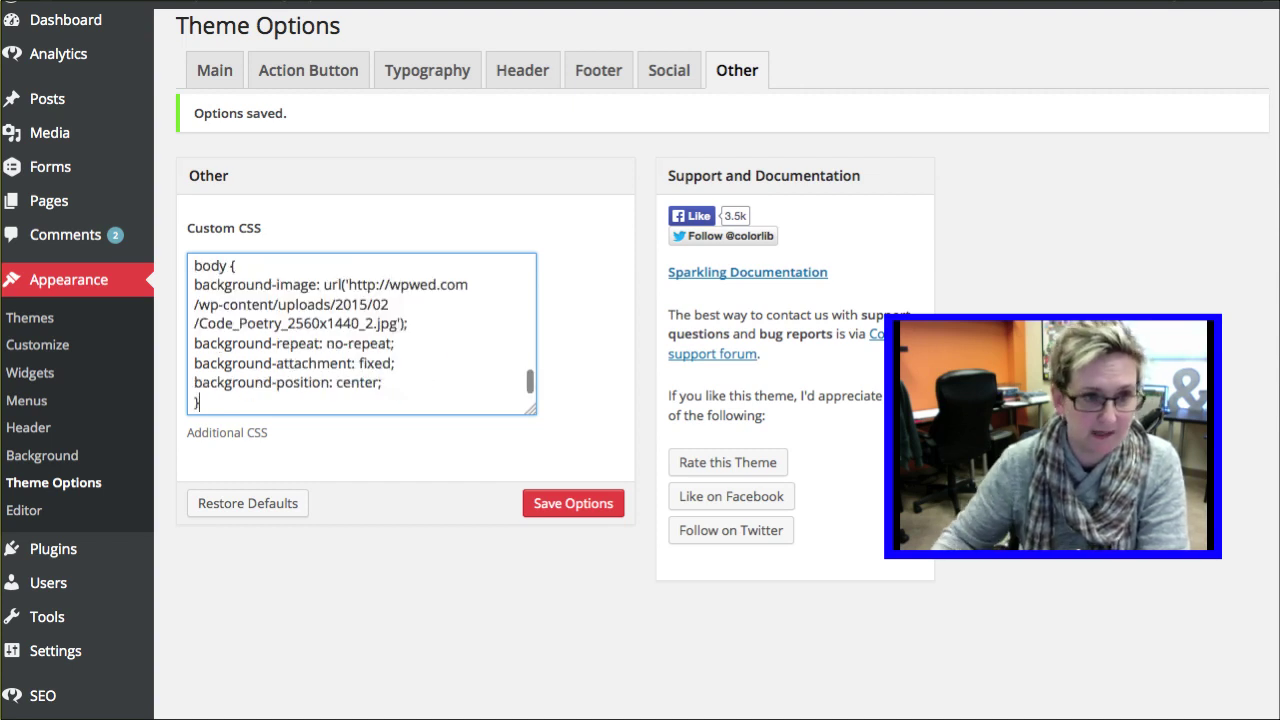
# Step: Walk through each background line of the body rule, then save the options
pyautogui.click(193, 266)
pyautogui.moveTo(193, 266); pyautogui.dragTo(222, 266)
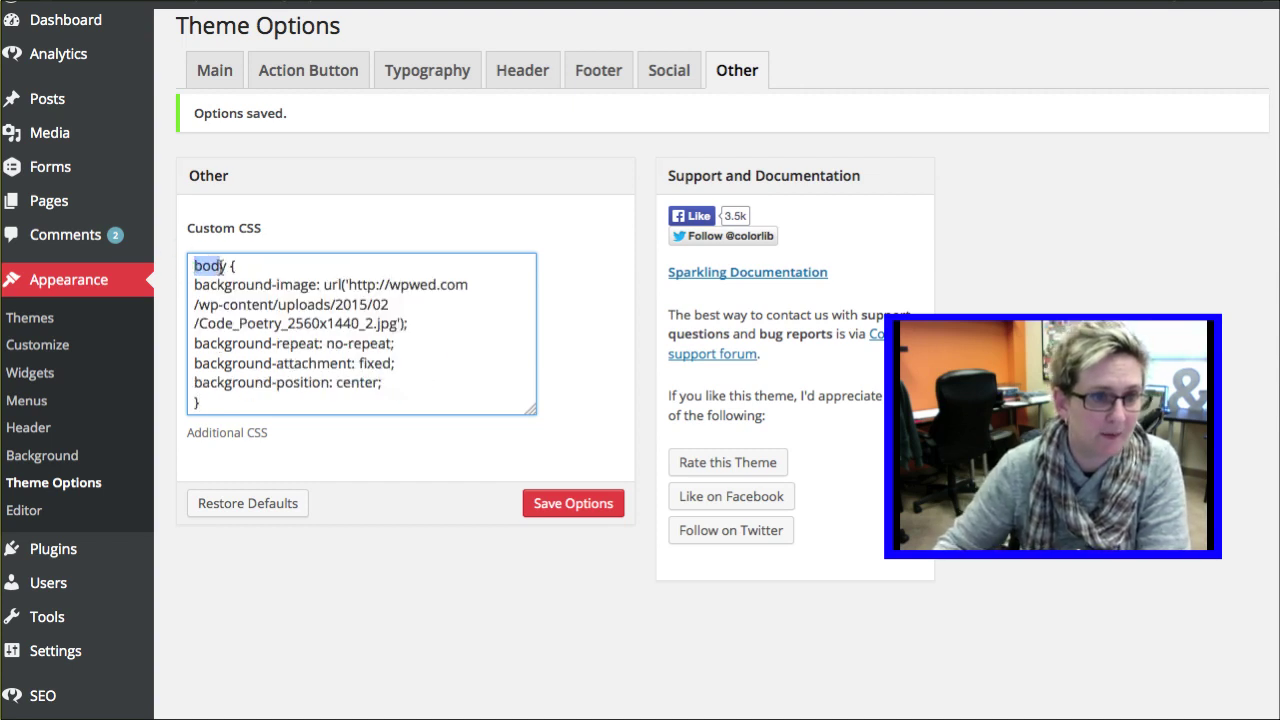
pyautogui.click(224, 268)
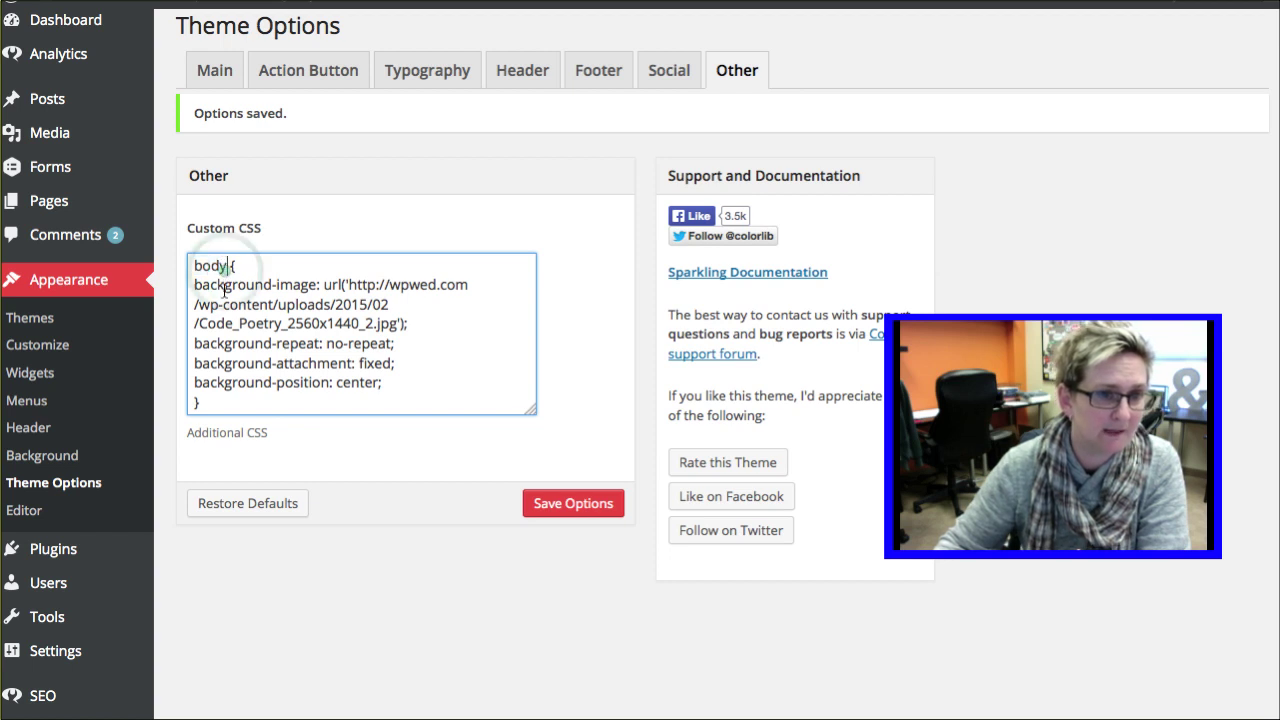
pyautogui.moveTo(194, 285); pyautogui.dragTo(421, 317)
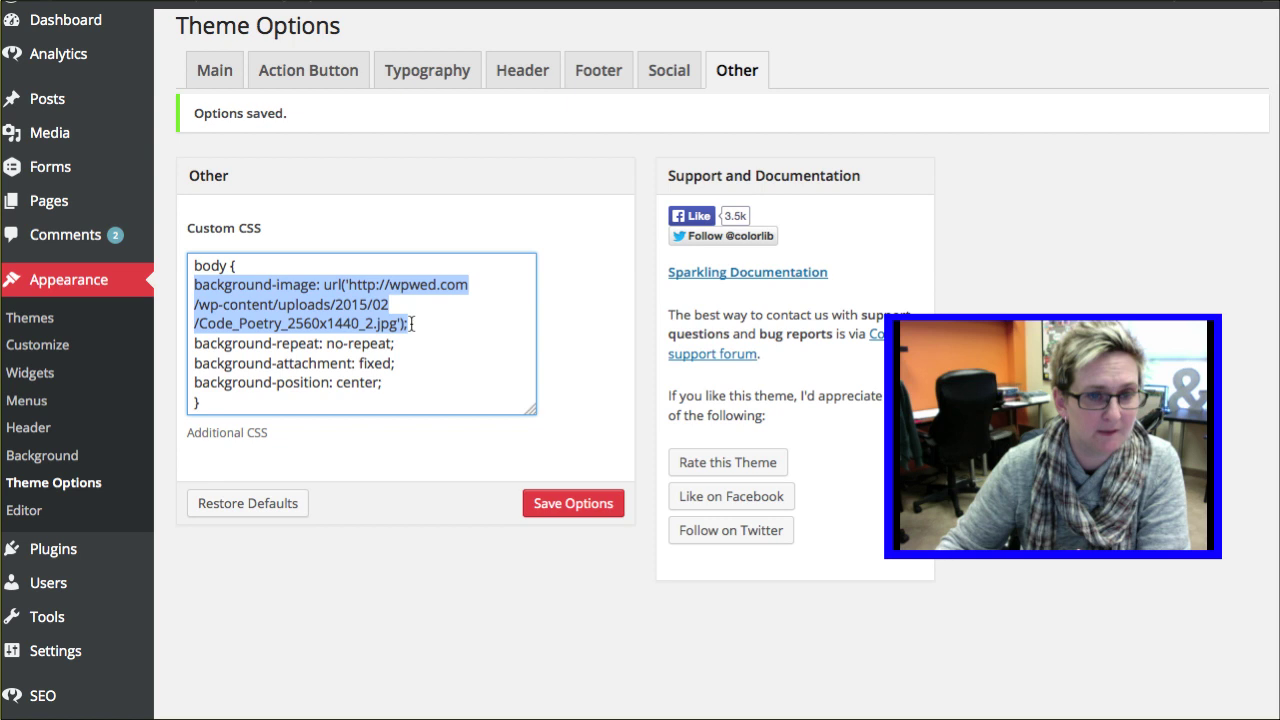
pyautogui.moveTo(189, 346); pyautogui.dragTo(403, 346)
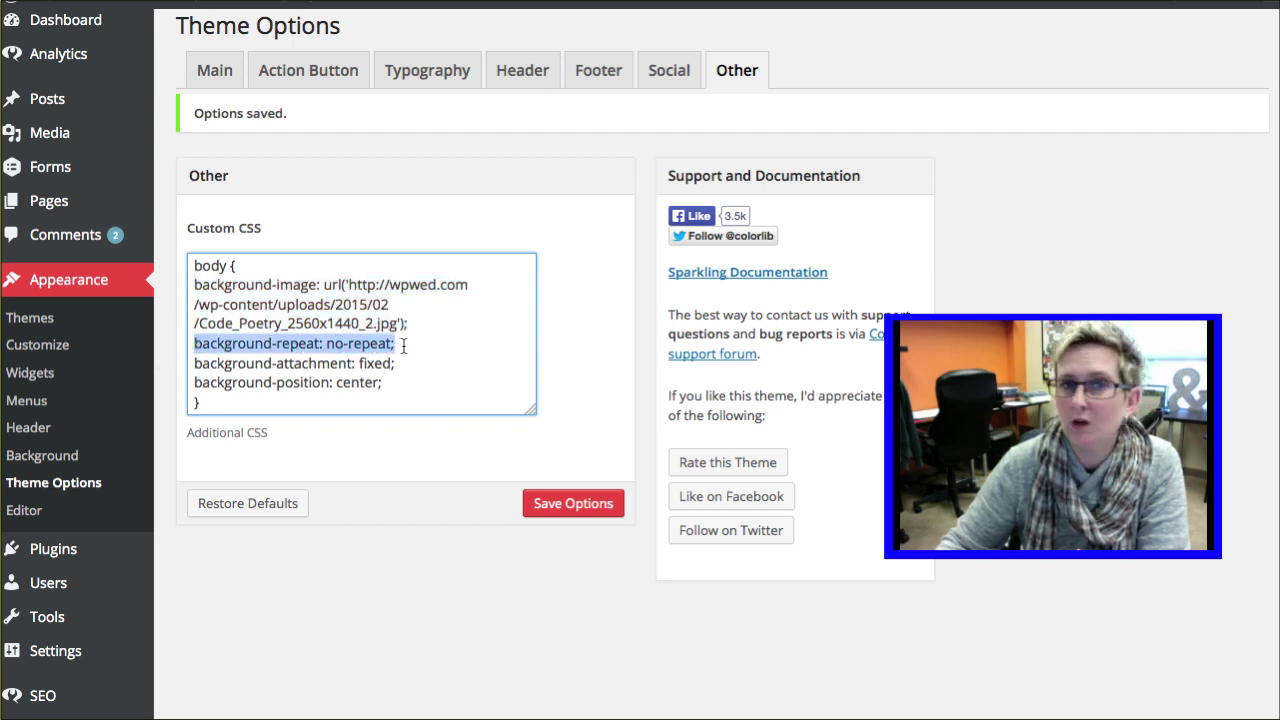
pyautogui.moveTo(190, 365); pyautogui.dragTo(397, 367)
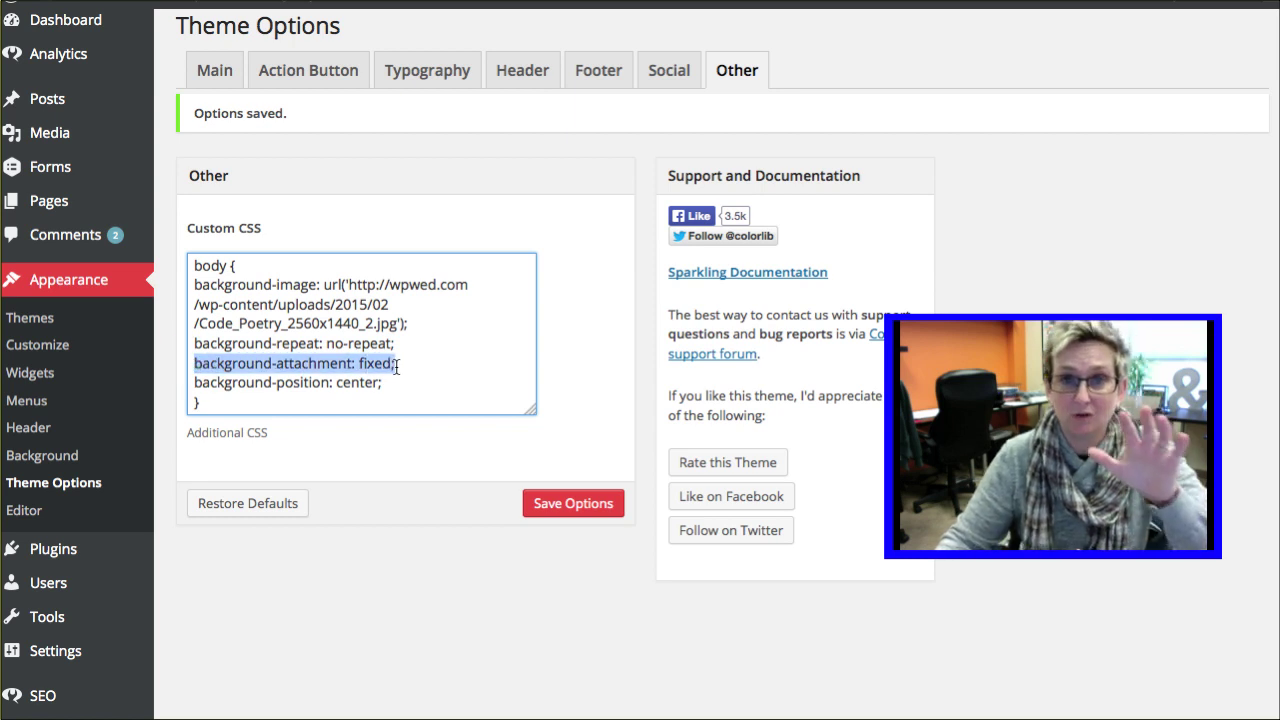
pyautogui.moveTo(193, 382); pyautogui.dragTo(388, 385)
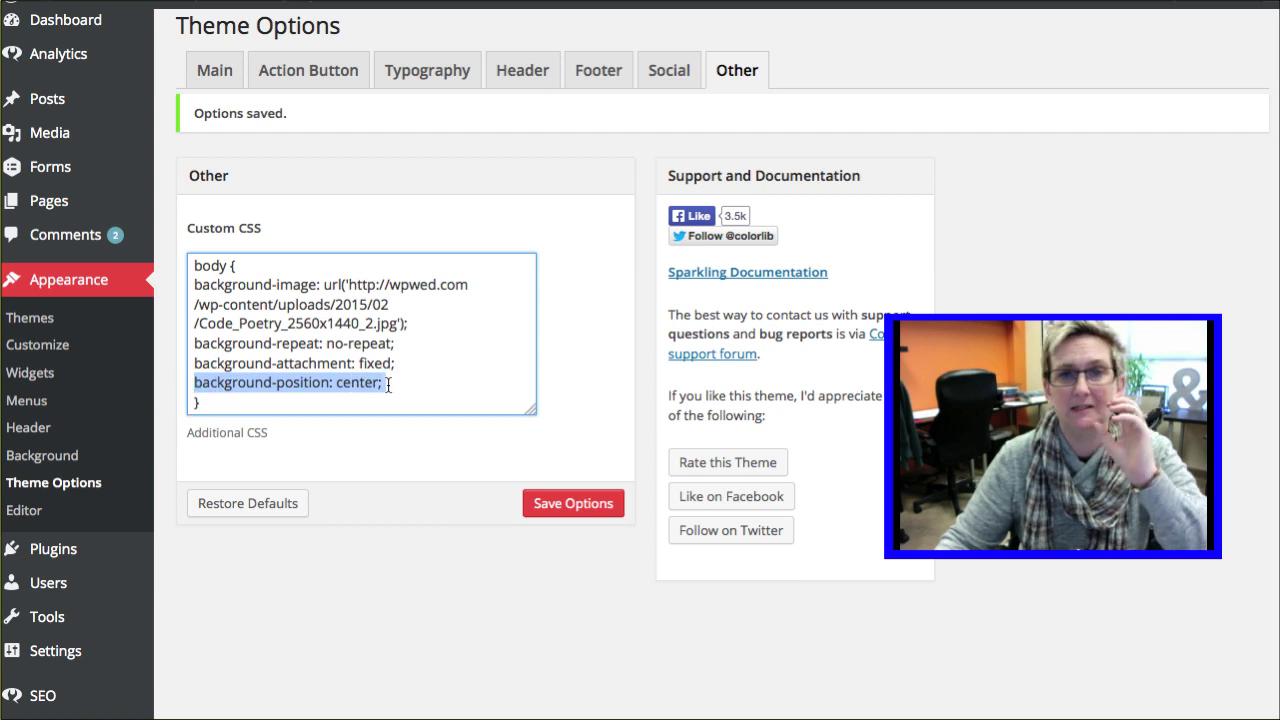
pyautogui.click(532, 506)
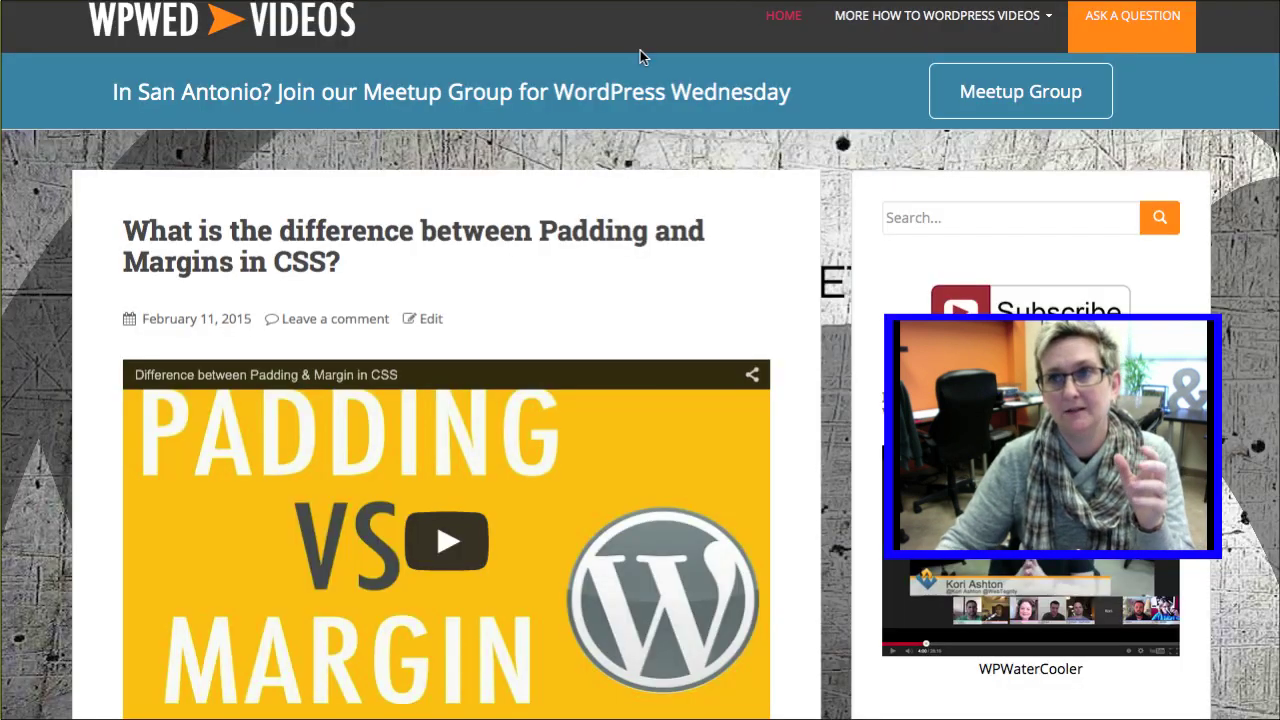
# Step: Reload the site and scroll to confirm the background stays centred and fixed
pyautogui.rightClick(40, 230)
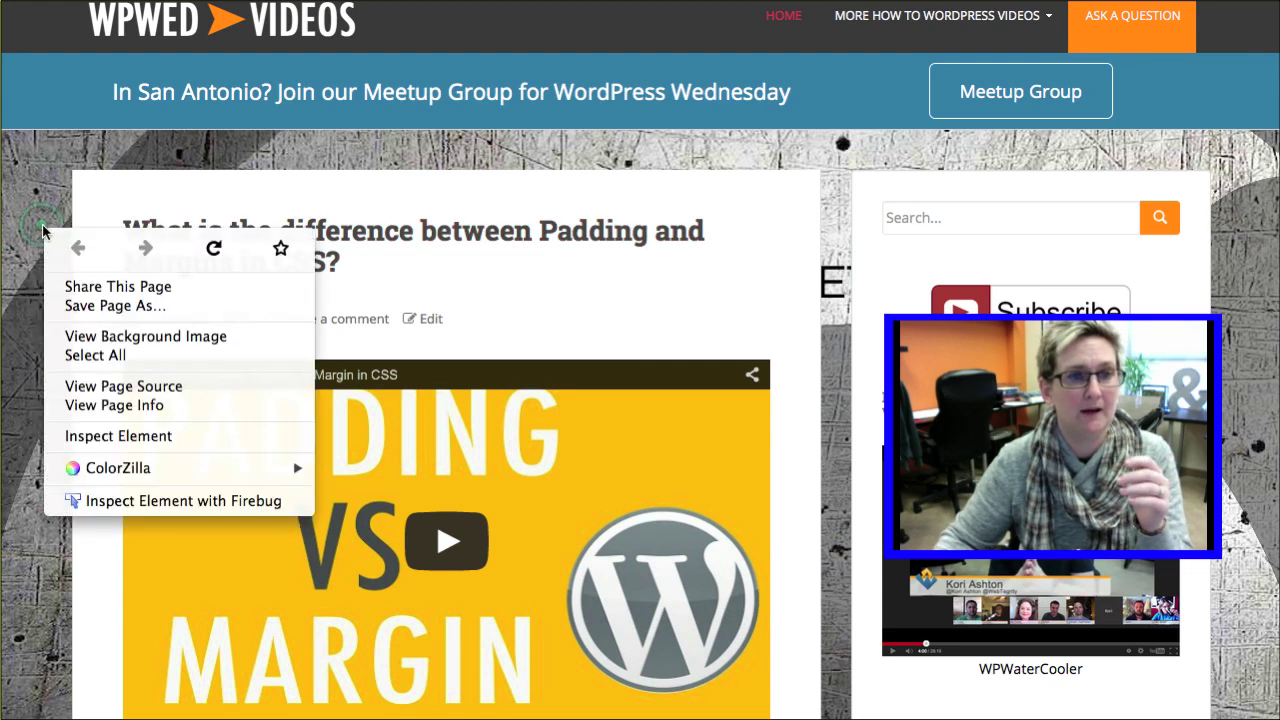
pyautogui.click(213, 250)
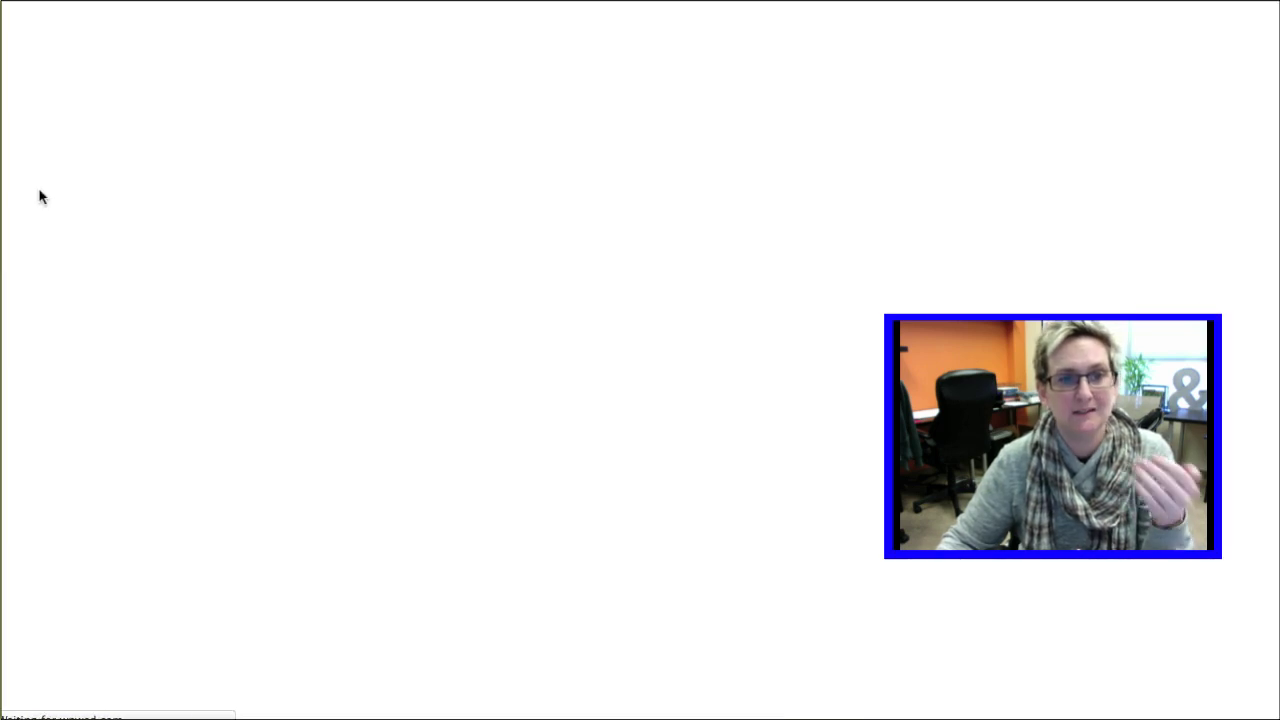
pyautogui.scroll(-6, 40, 197)
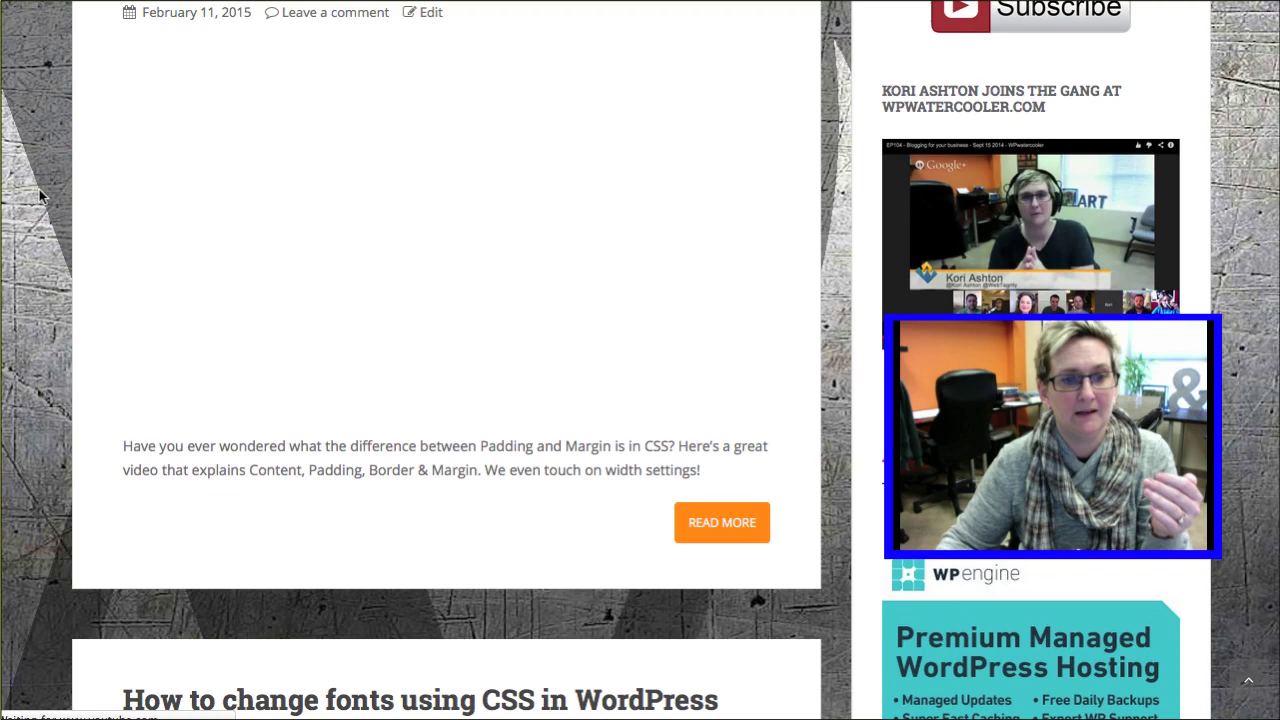
pyautogui.scroll(-7, 40, 197)
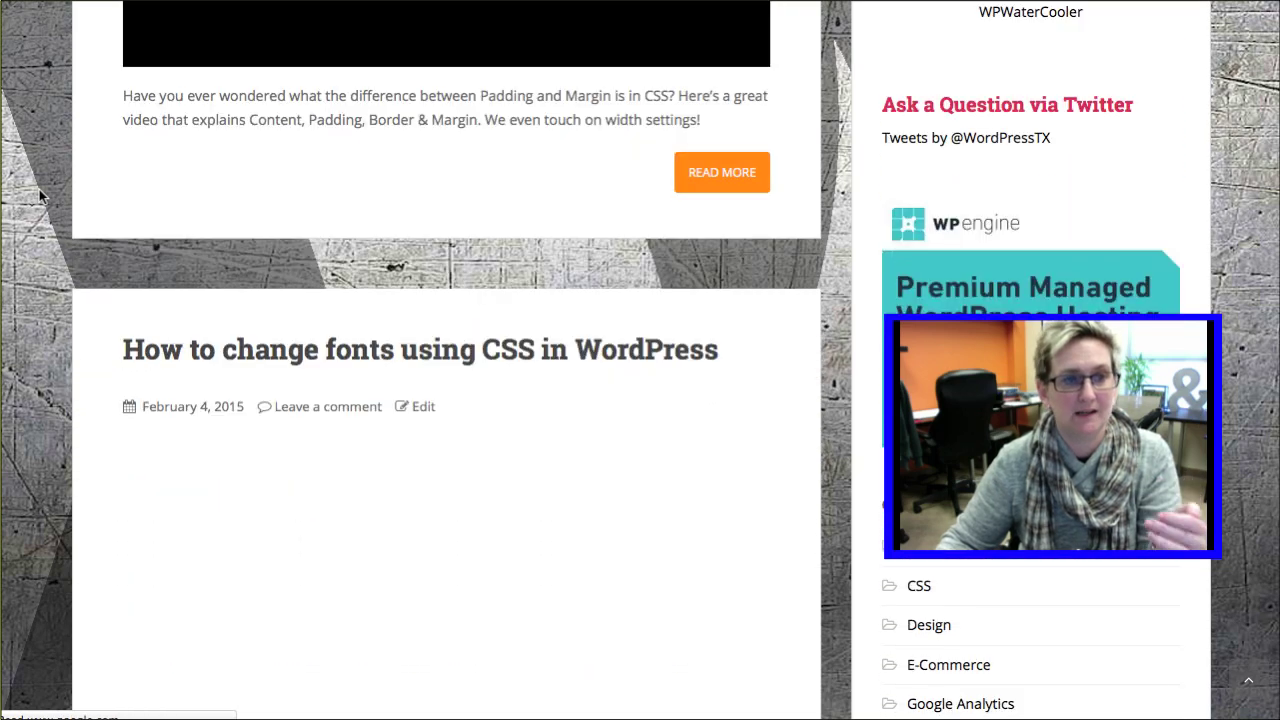
pyautogui.scroll(-14, 40, 197)
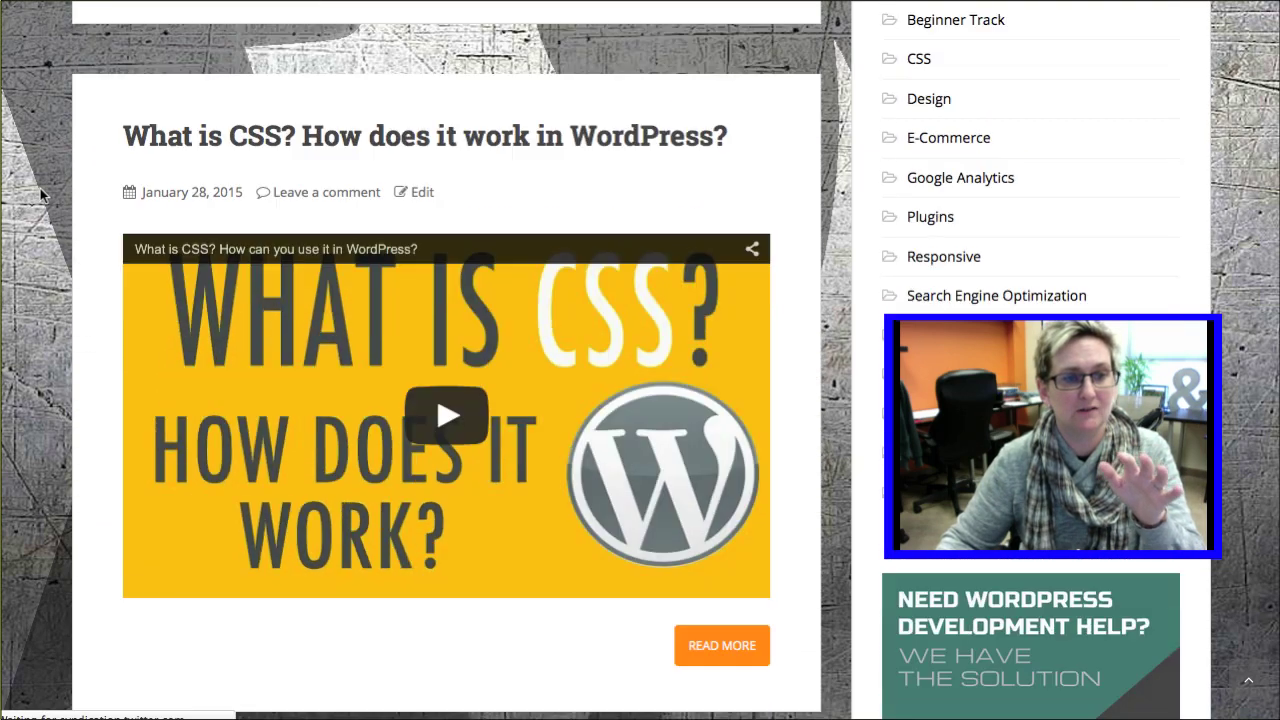
pyautogui.scroll(20, 40, 188)
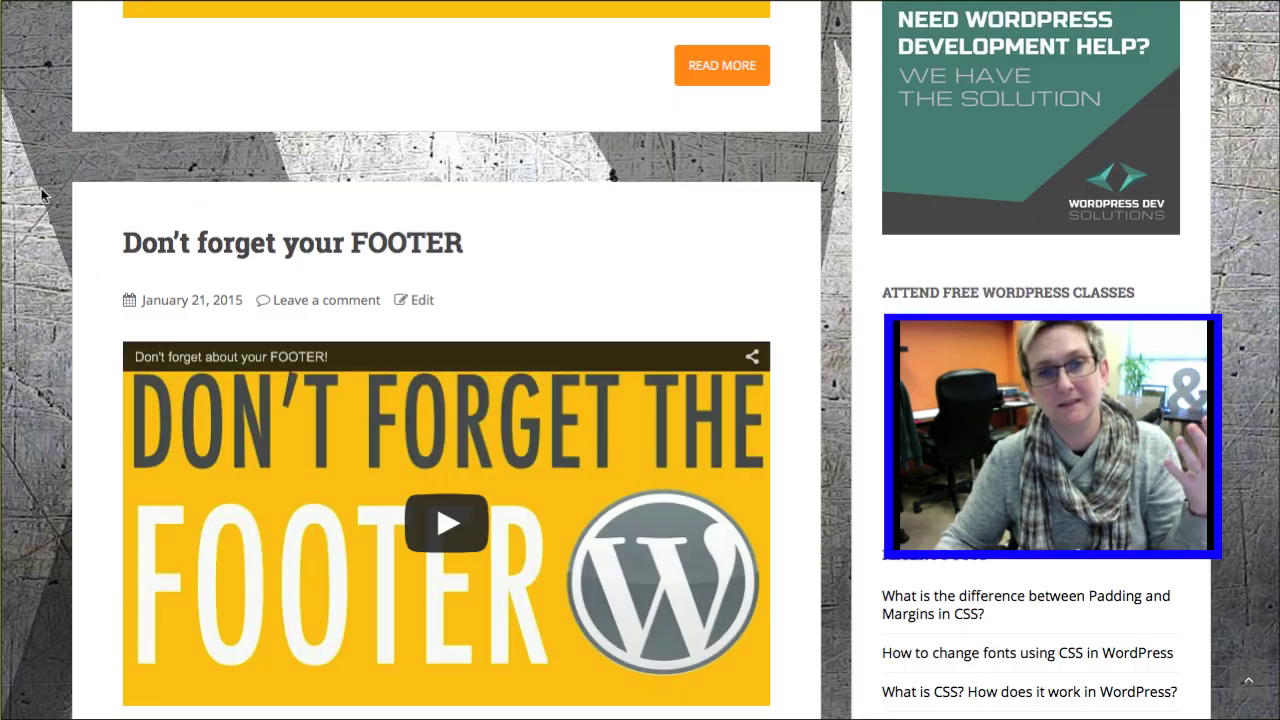